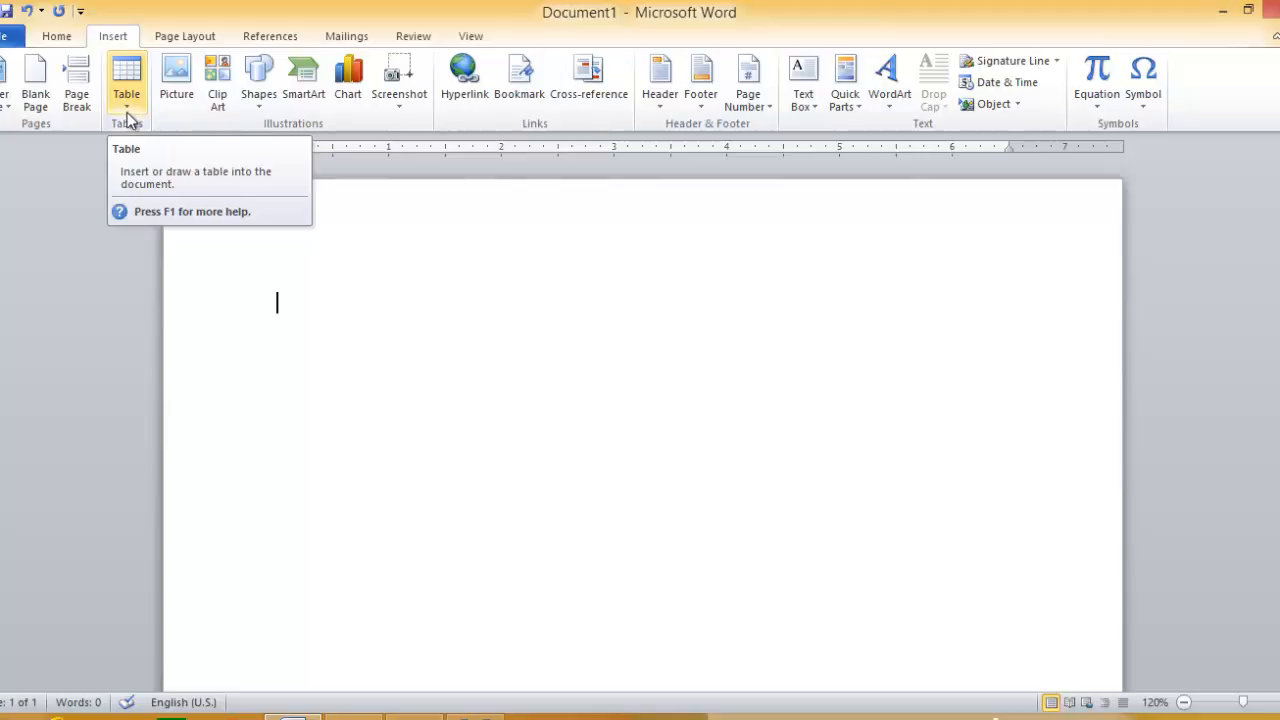
# Insert a table with 10 columns and 8 rows into the blank document
pyautogui.click(127, 112)
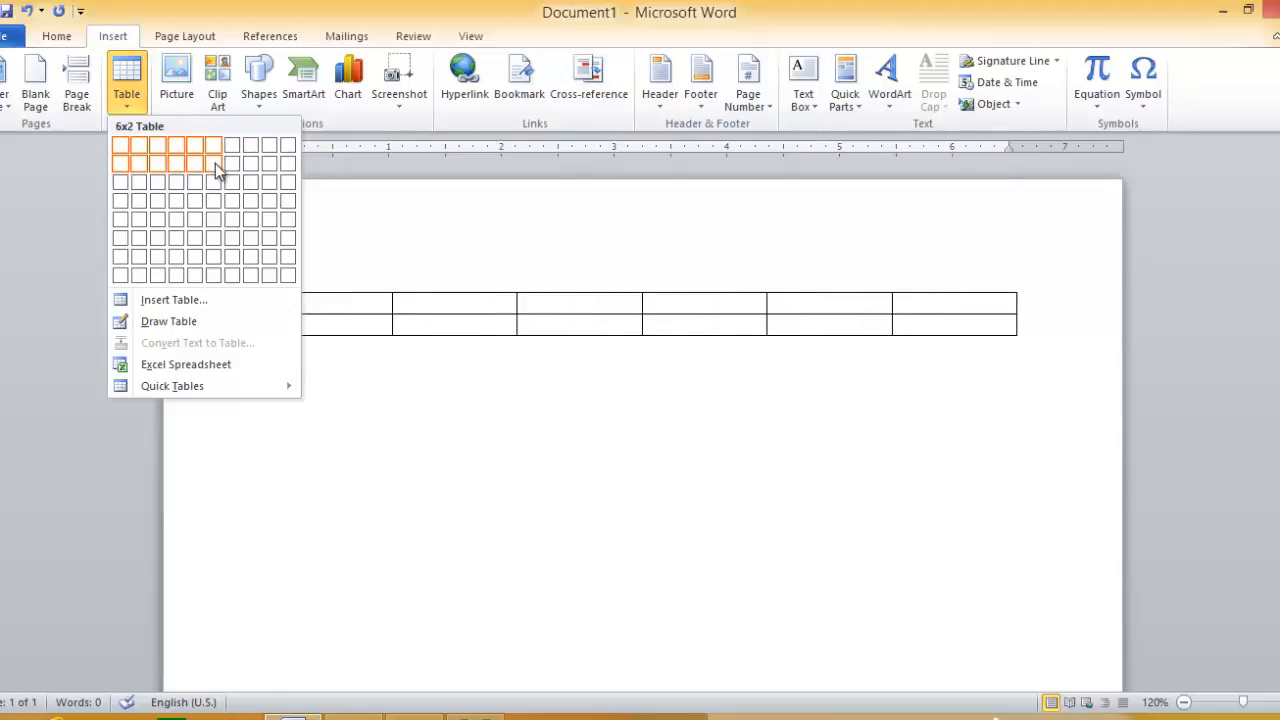
pyautogui.click(286, 280)
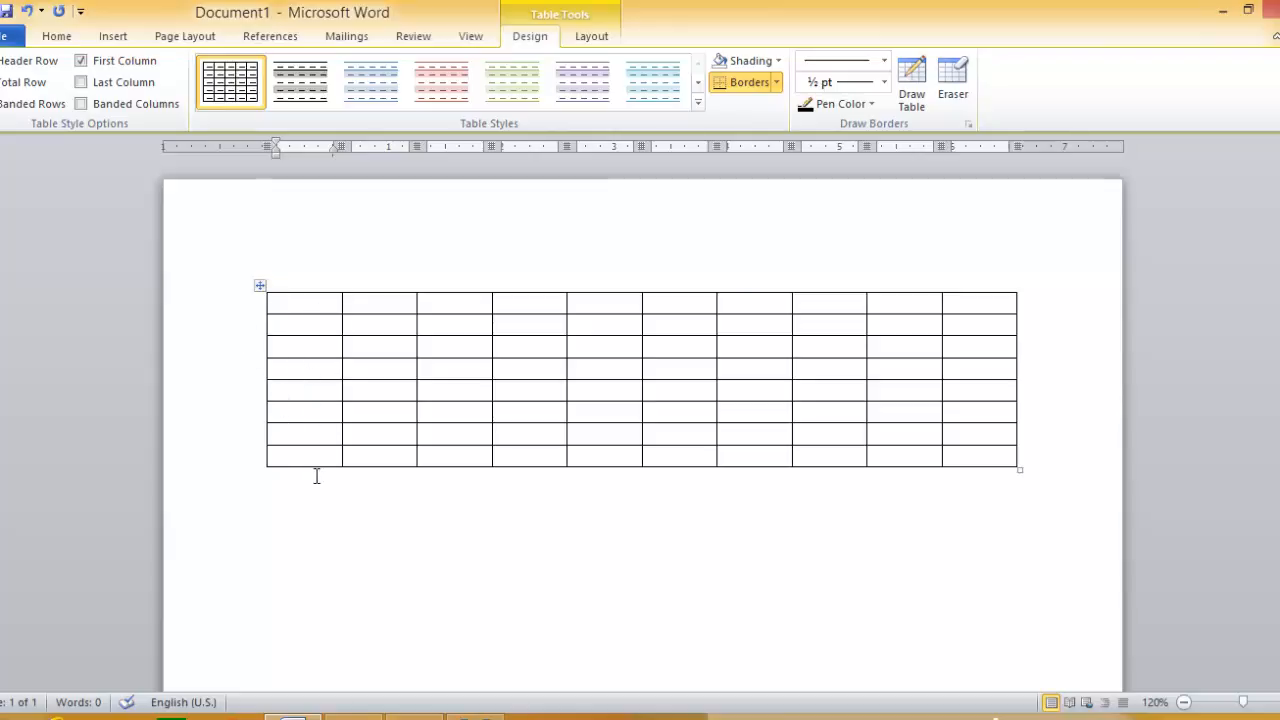
pyautogui.click(116, 37)
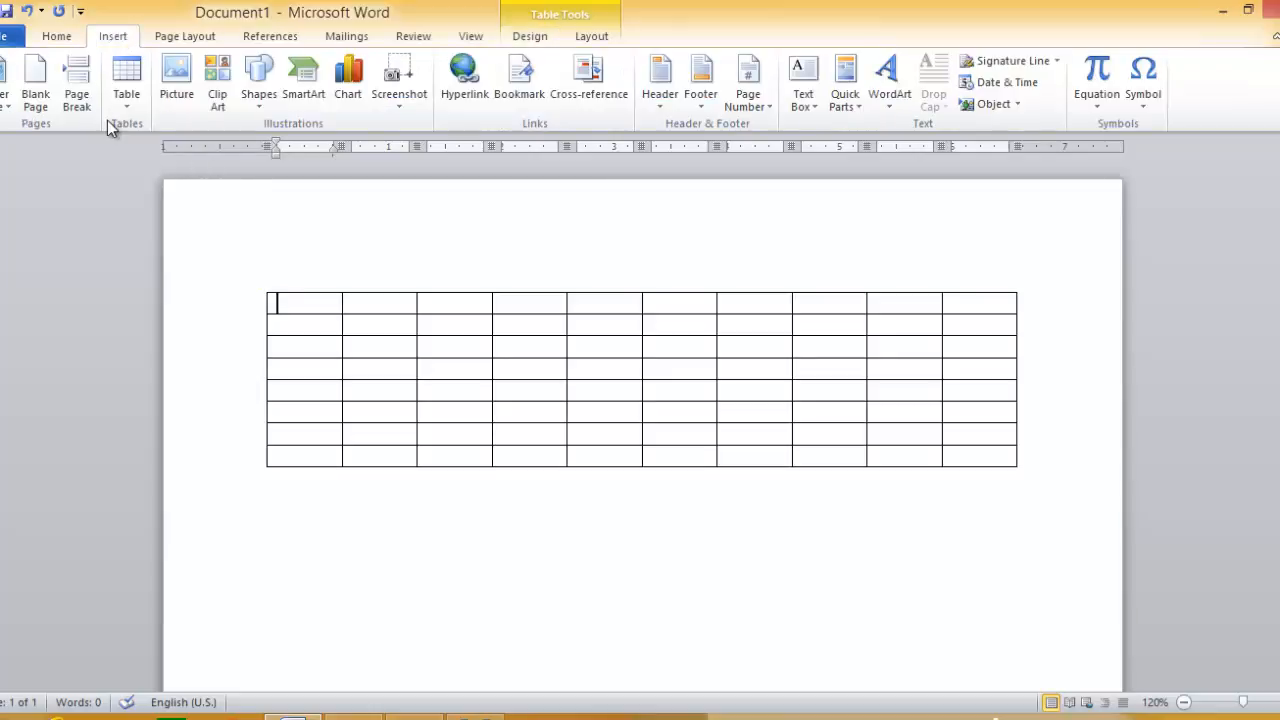
pyautogui.click(117, 108)
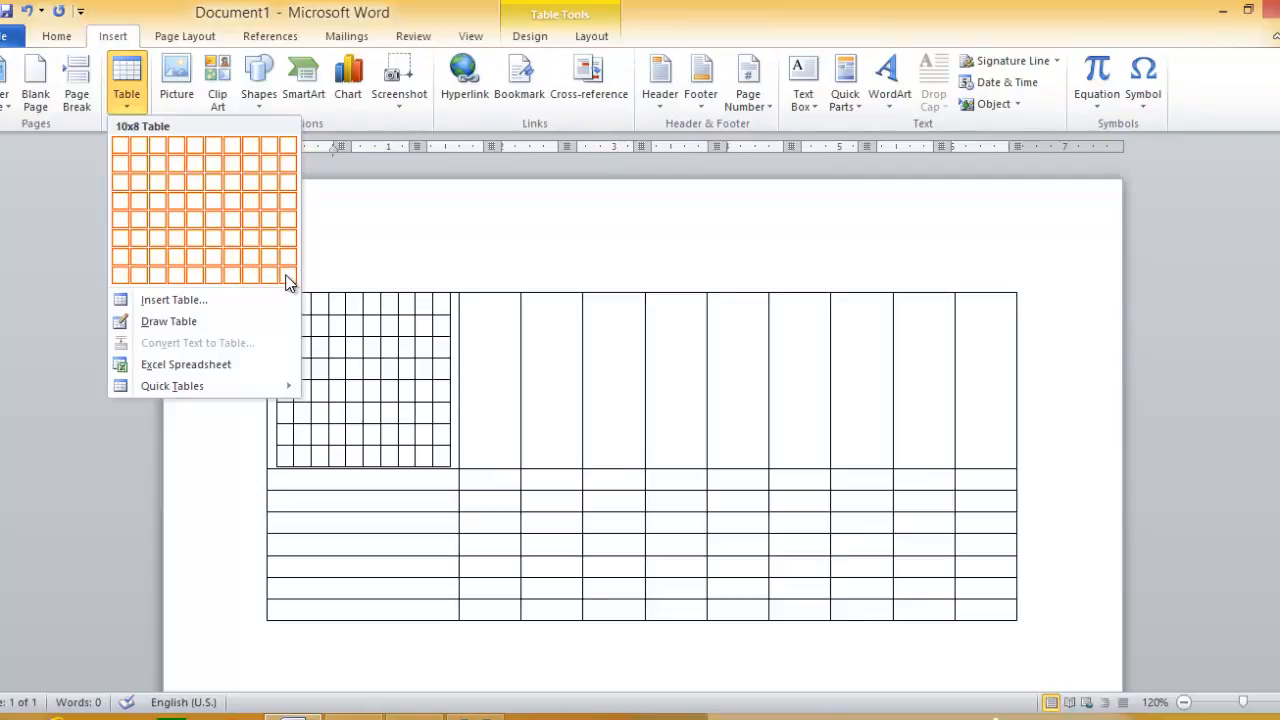
pyautogui.click(449, 455)
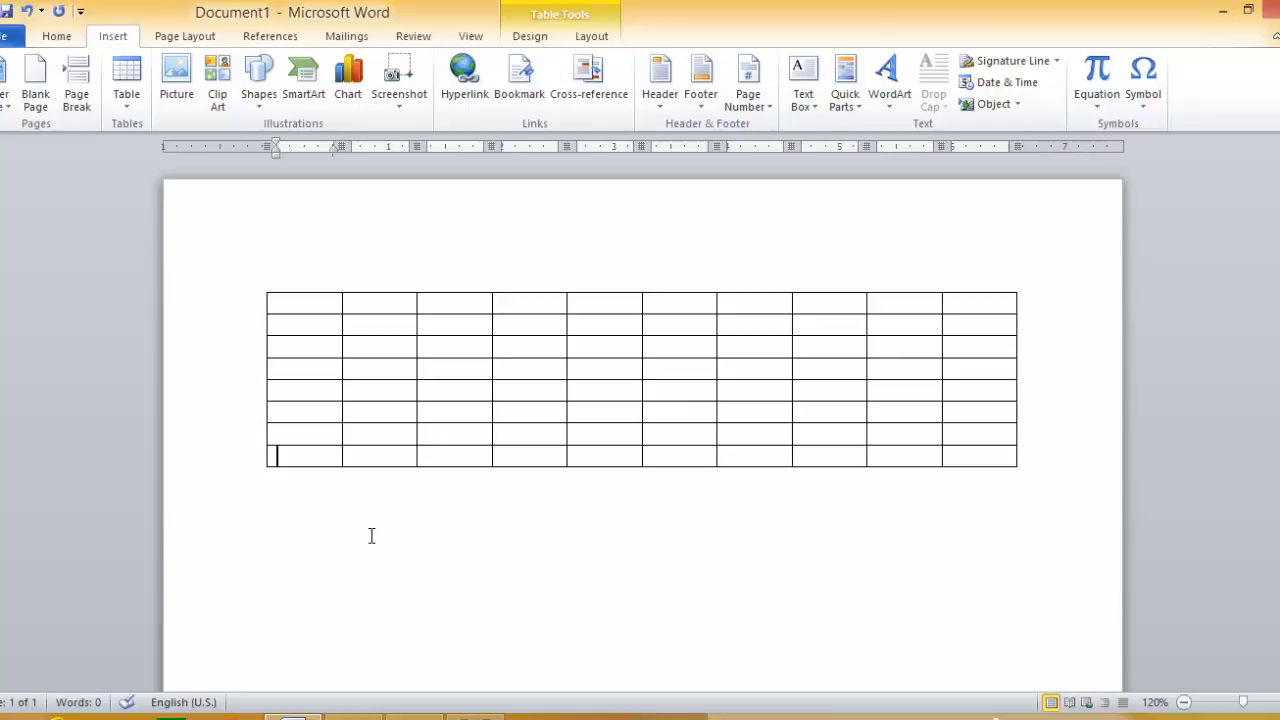
# Append six empty rows below the table's last row by advancing through its cells, giving 14 rows
pyautogui.press('Tab')
pyautogui.press('Tab')
pyautogui.press('Tab')
pyautogui.press('Tab')
pyautogui.press('Tab')
pyautogui.press('Tab')
pyautogui.press('Tab')
pyautogui.press('Tab')
pyautogui.press('Tab')
pyautogui.press('Tab')
pyautogui.press('Tab')
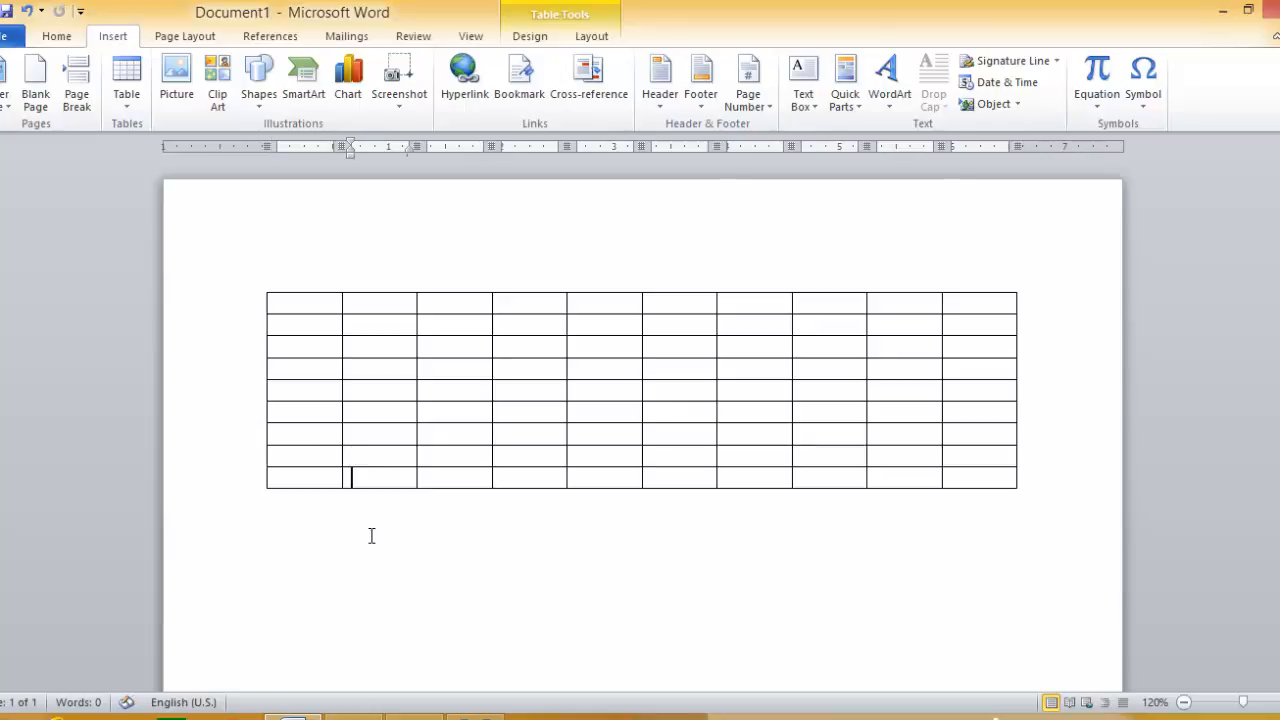
pyautogui.press('Tab')
pyautogui.press('Tab')
pyautogui.press('Tab')
pyautogui.press('Tab')
pyautogui.press('Tab')
pyautogui.press('Tab')
pyautogui.press('Tab')
pyautogui.press('Tab')
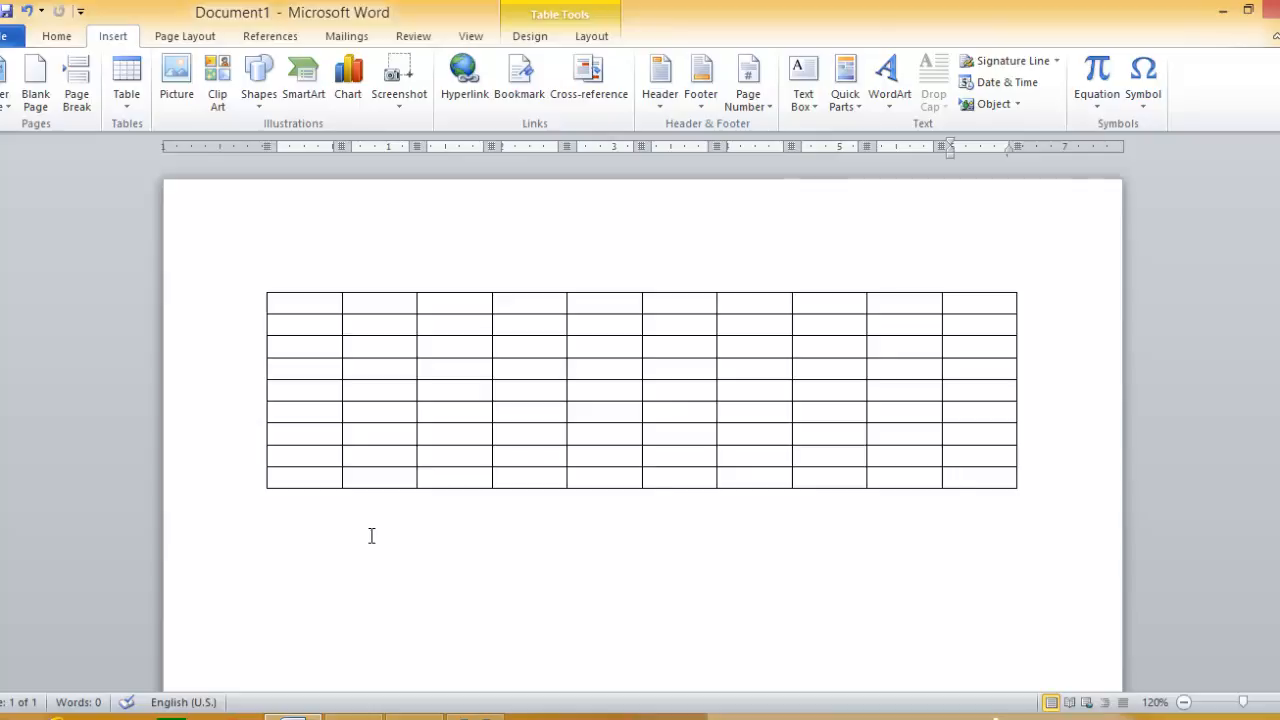
pyautogui.press('Tab')
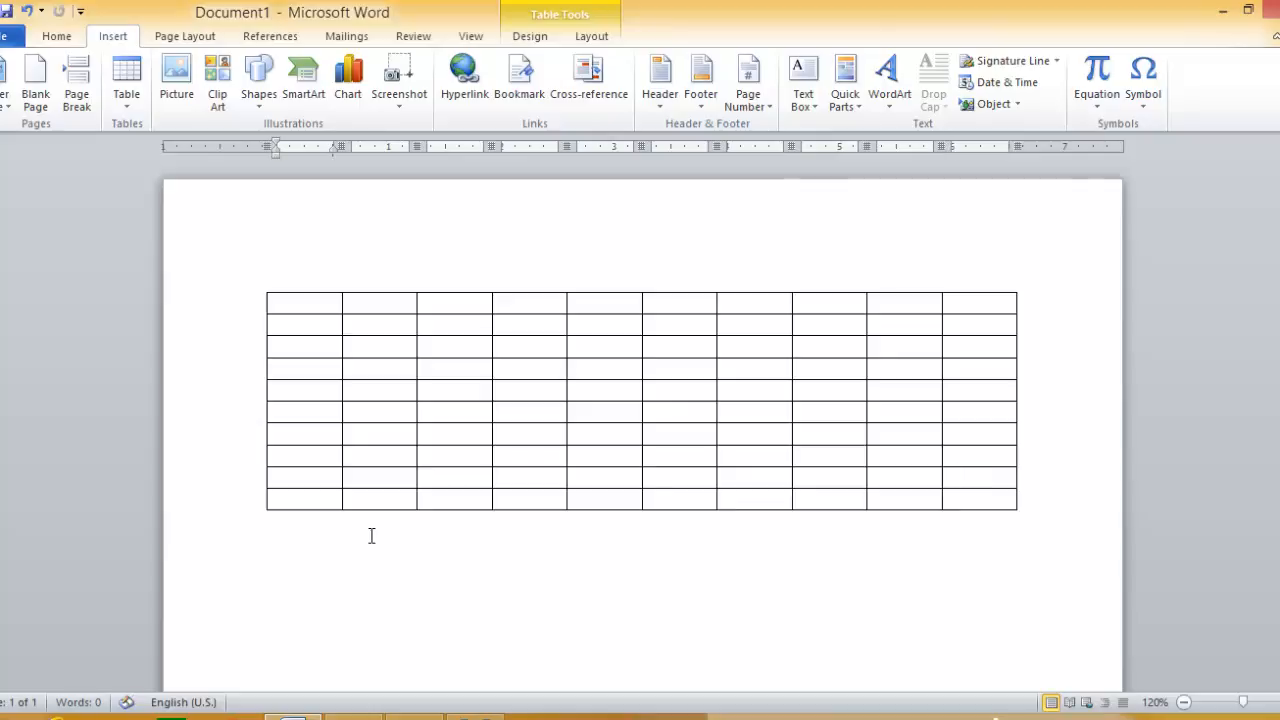
pyautogui.press('Tab')
pyautogui.press('Tab')
pyautogui.press('Tab')
pyautogui.press('Tab')
pyautogui.press('Tab')
pyautogui.press('Tab')
pyautogui.press('Tab')
pyautogui.press('Tab')
pyautogui.press('Tab')
pyautogui.press('Tab')
pyautogui.press('Tab')
pyautogui.press('Tab')
pyautogui.press('Tab')
pyautogui.press('Tab')
pyautogui.press('Tab')
pyautogui.press('Tab')
pyautogui.press('Tab')
pyautogui.press('Tab')
pyautogui.press('Tab')
pyautogui.press('Tab')
pyautogui.press('Tab')
pyautogui.press('Tab')
pyautogui.press('Tab')
pyautogui.press('Tab')
pyautogui.press('Tab')
pyautogui.press('Tab')
pyautogui.press('Tab')
pyautogui.press('Tab')
pyautogui.press('Tab')
pyautogui.press('Tab')
pyautogui.press('Tab')
pyautogui.press('Tab')
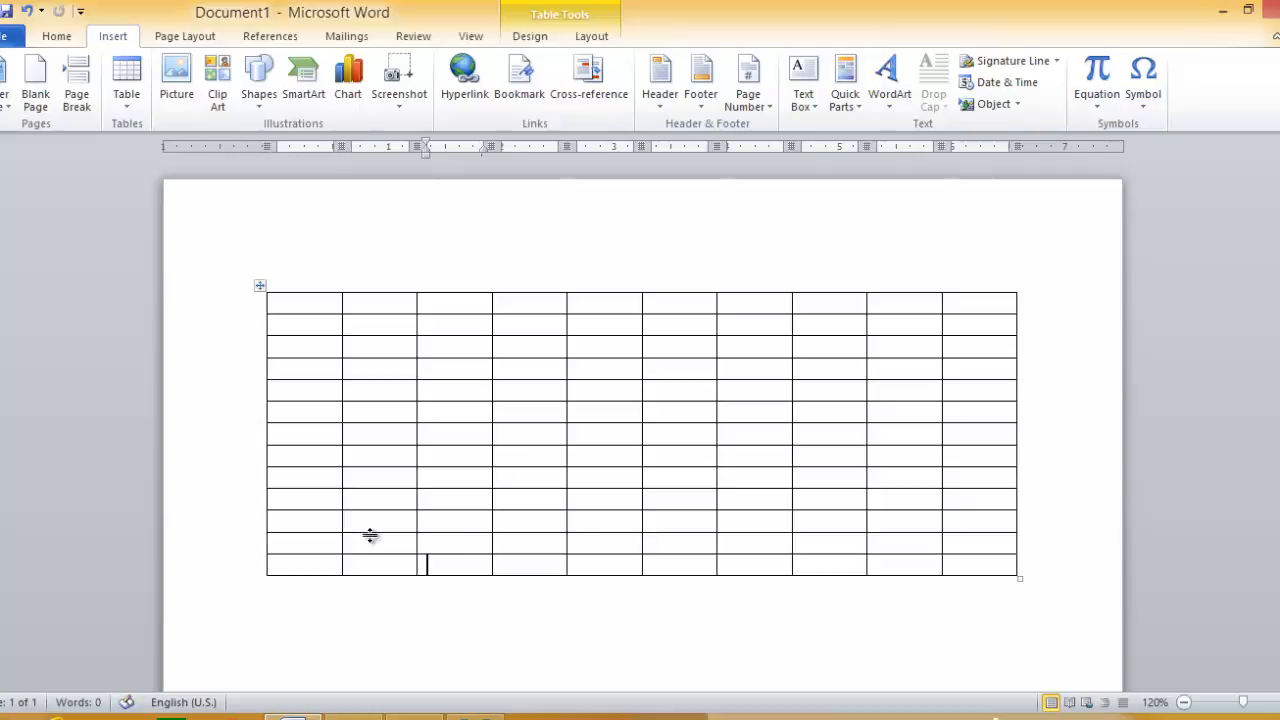
pyautogui.press('Tab')
pyautogui.press('Tab')
pyautogui.press('Tab')
pyautogui.press('Tab')
pyautogui.press('Tab')
pyautogui.press('Tab')
pyautogui.press('Tab')
pyautogui.press('Tab')
pyautogui.press('Tab')
pyautogui.press('Tab')
pyautogui.press('Tab')
pyautogui.press('Tab')
pyautogui.press('Tab')
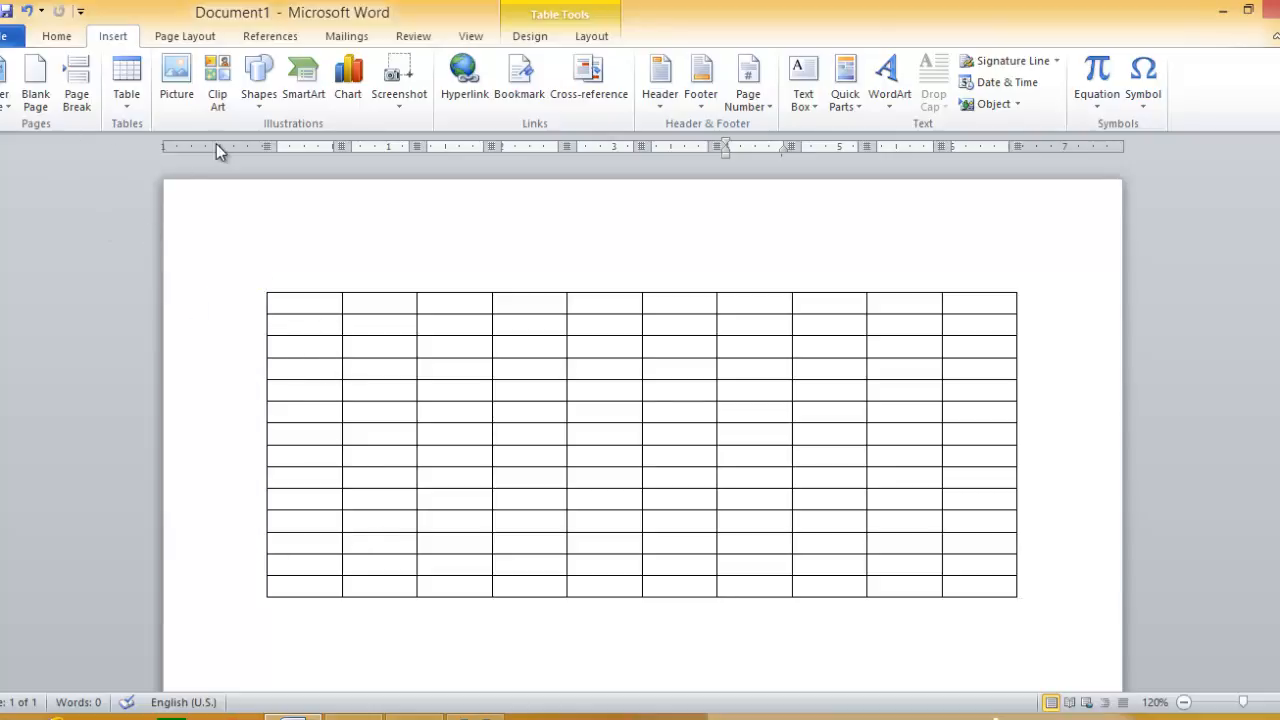
# Try the purple banded style on the table and restore the plain black grid style
pyautogui.click(533, 37)
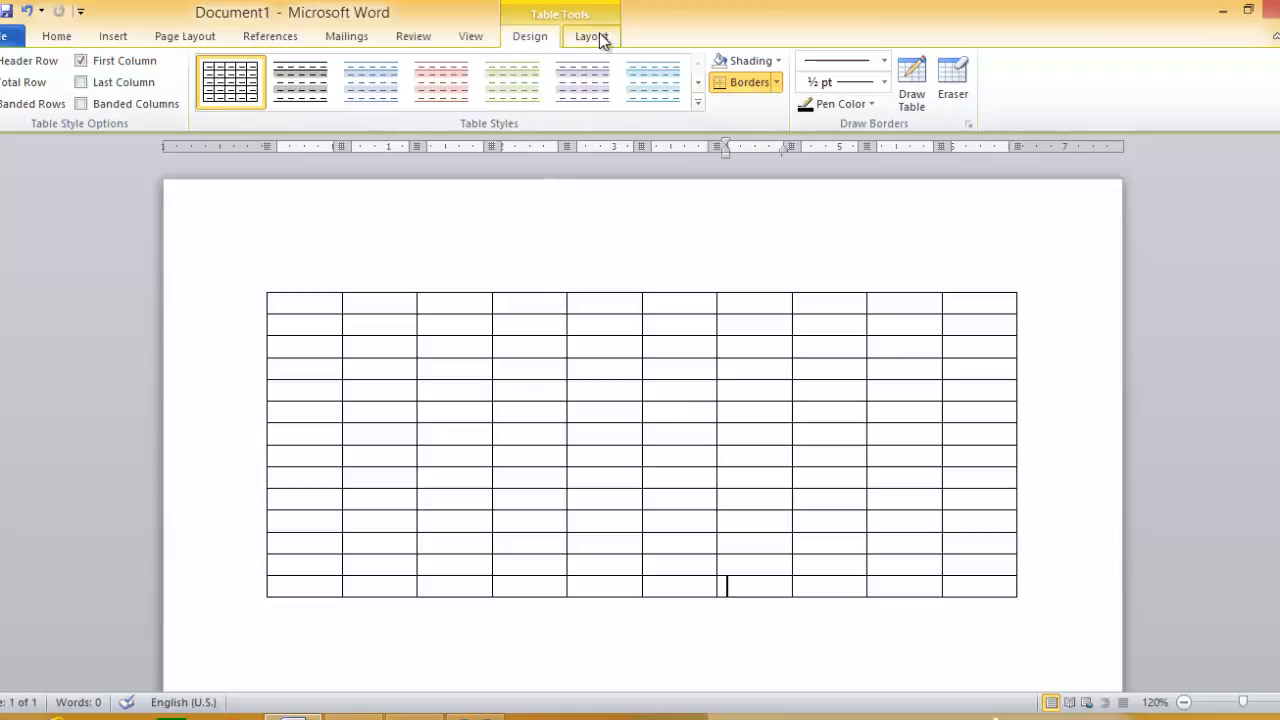
pyautogui.click(434, 655)
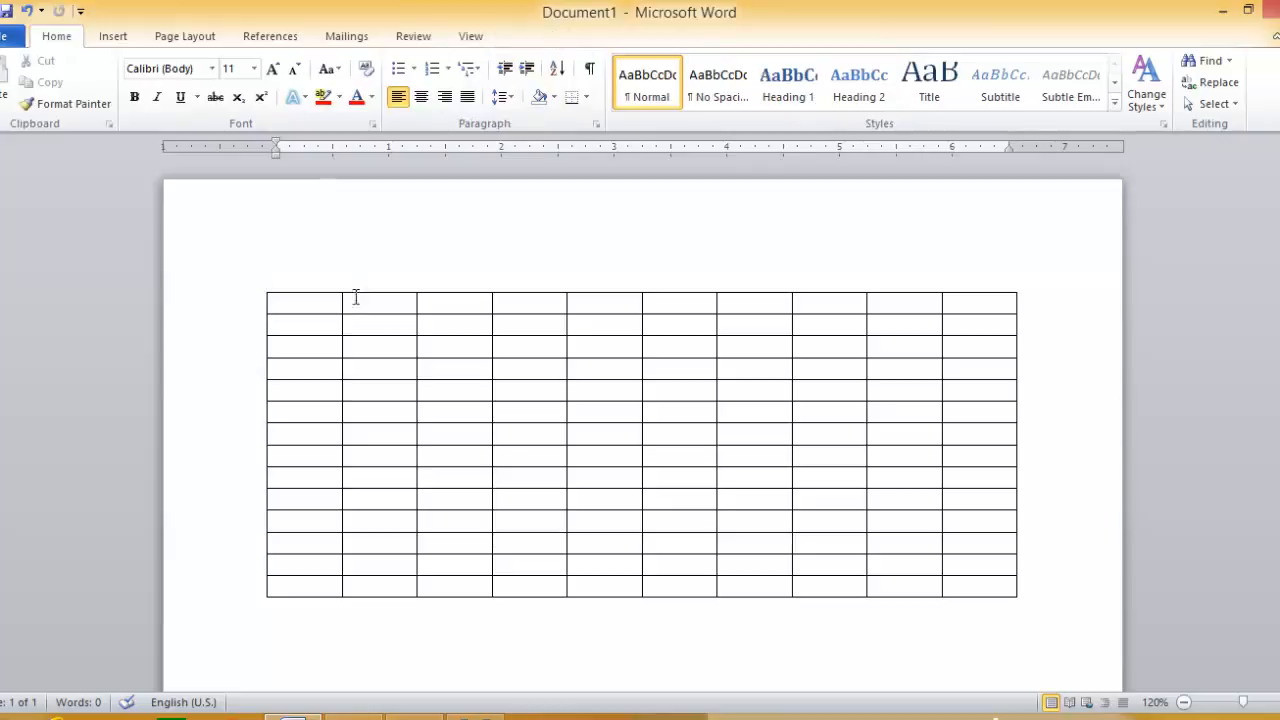
pyautogui.click(365, 370)
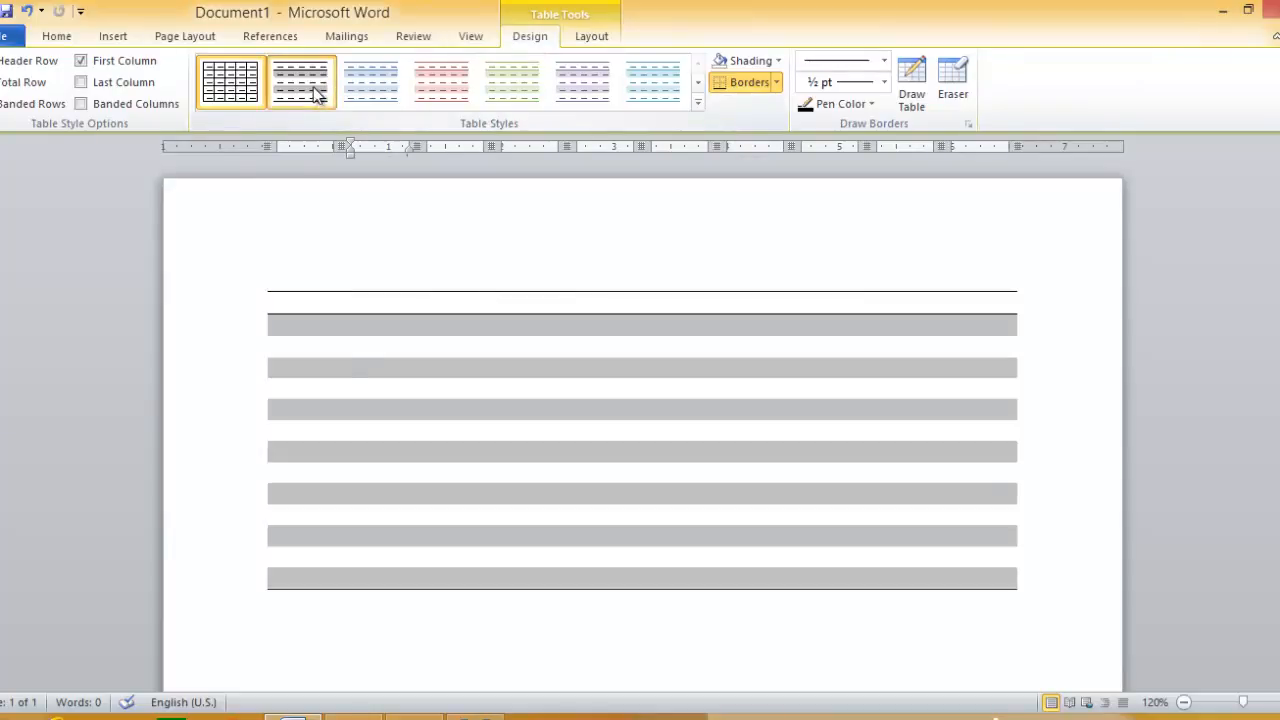
pyautogui.click(575, 86)
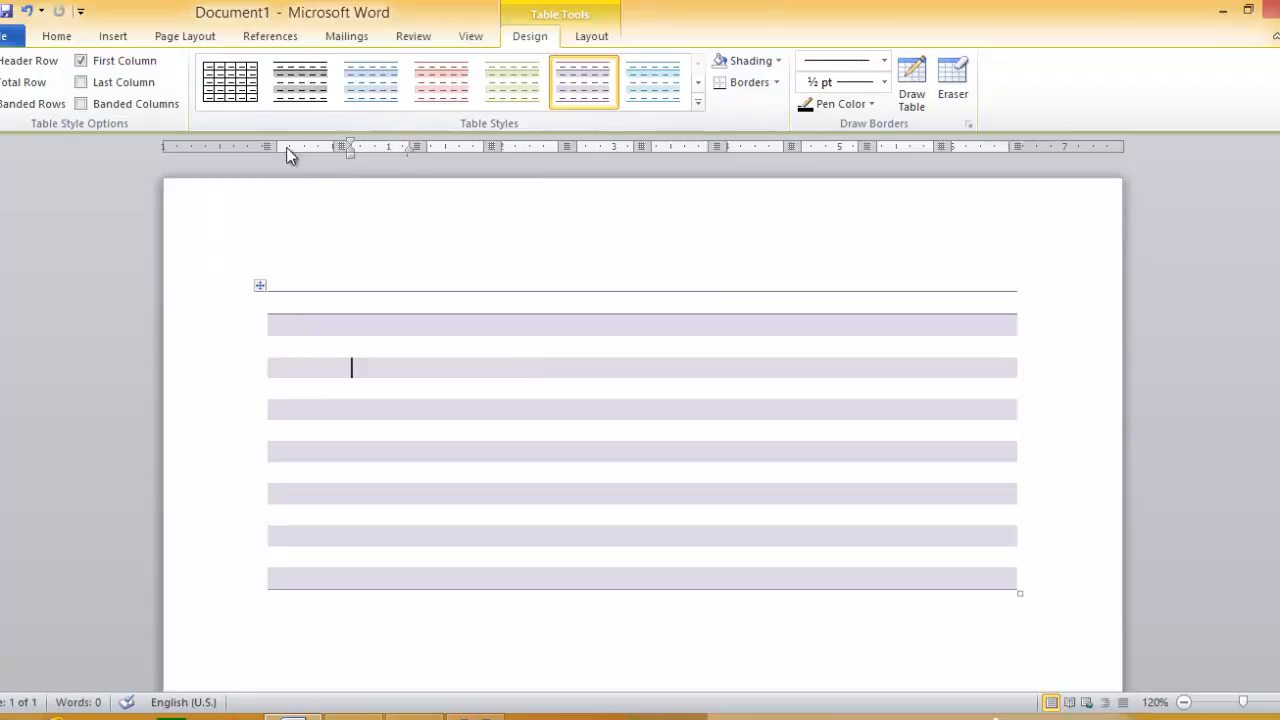
pyautogui.click(238, 90)
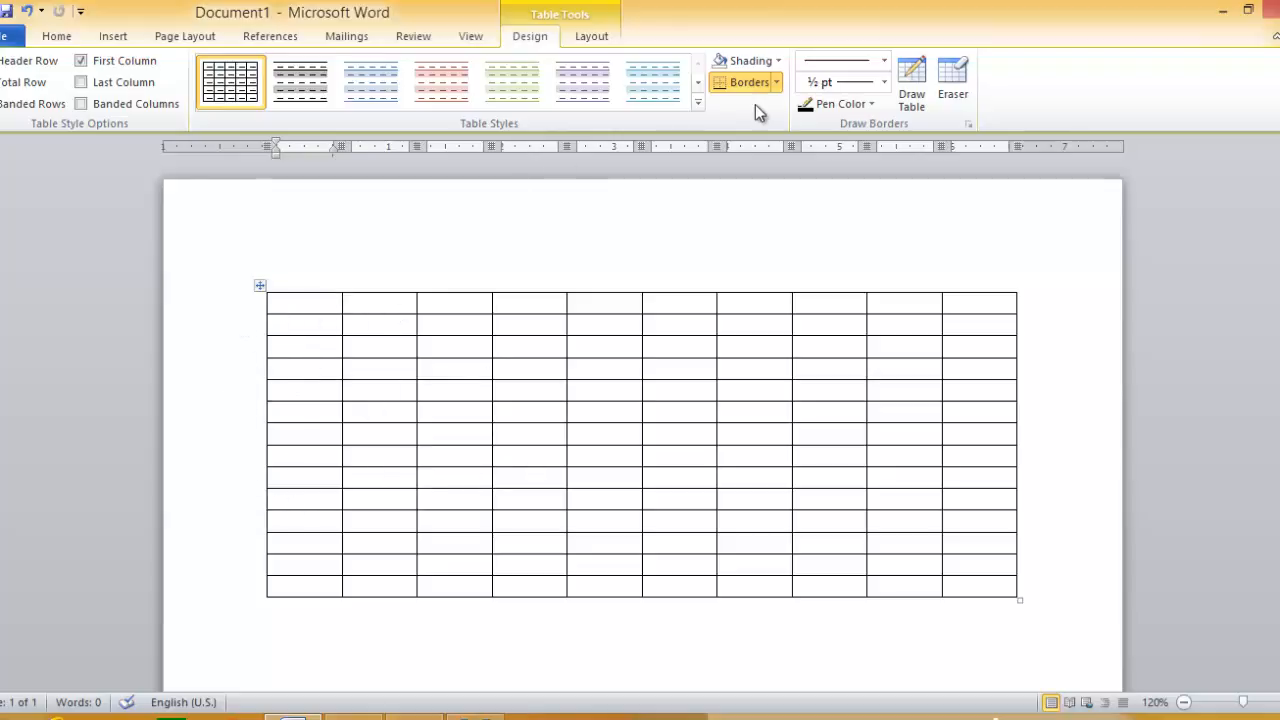
# Shade three cells of the table's top row: the first blue, the third dark red and the fifth light purple
pyautogui.click(778, 61)
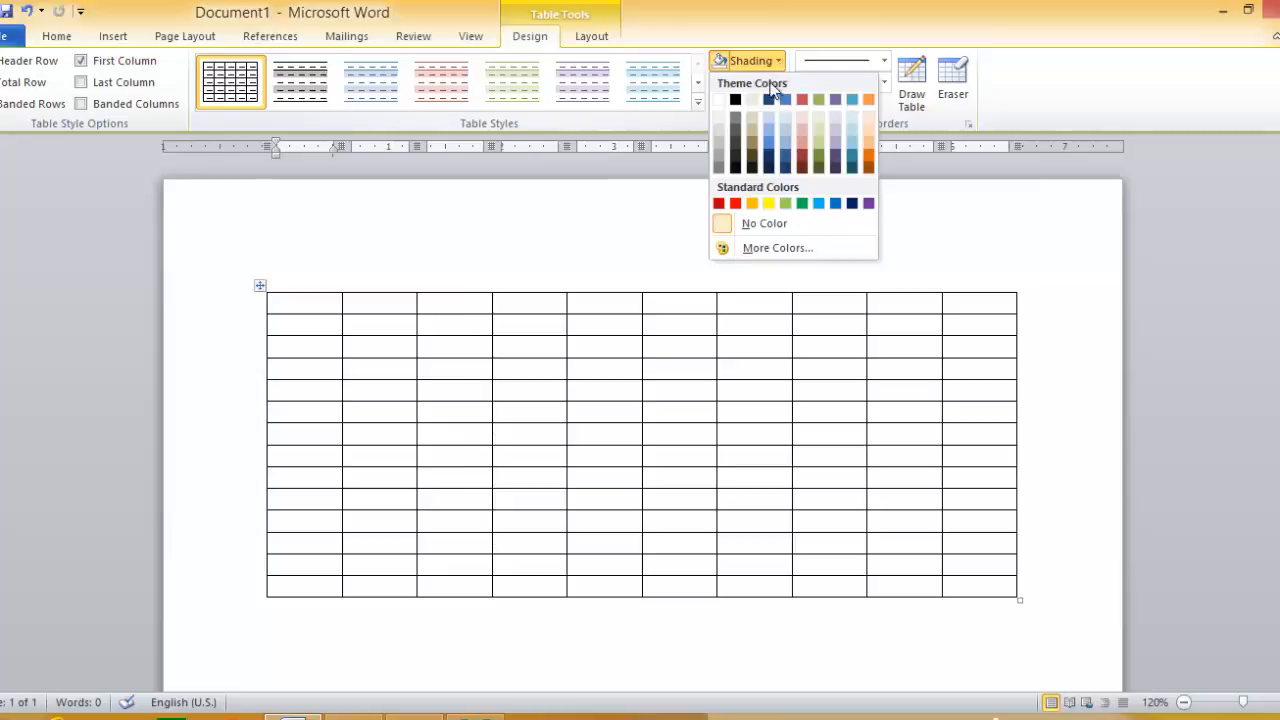
pyautogui.click(768, 149)
pyautogui.click(457, 303)
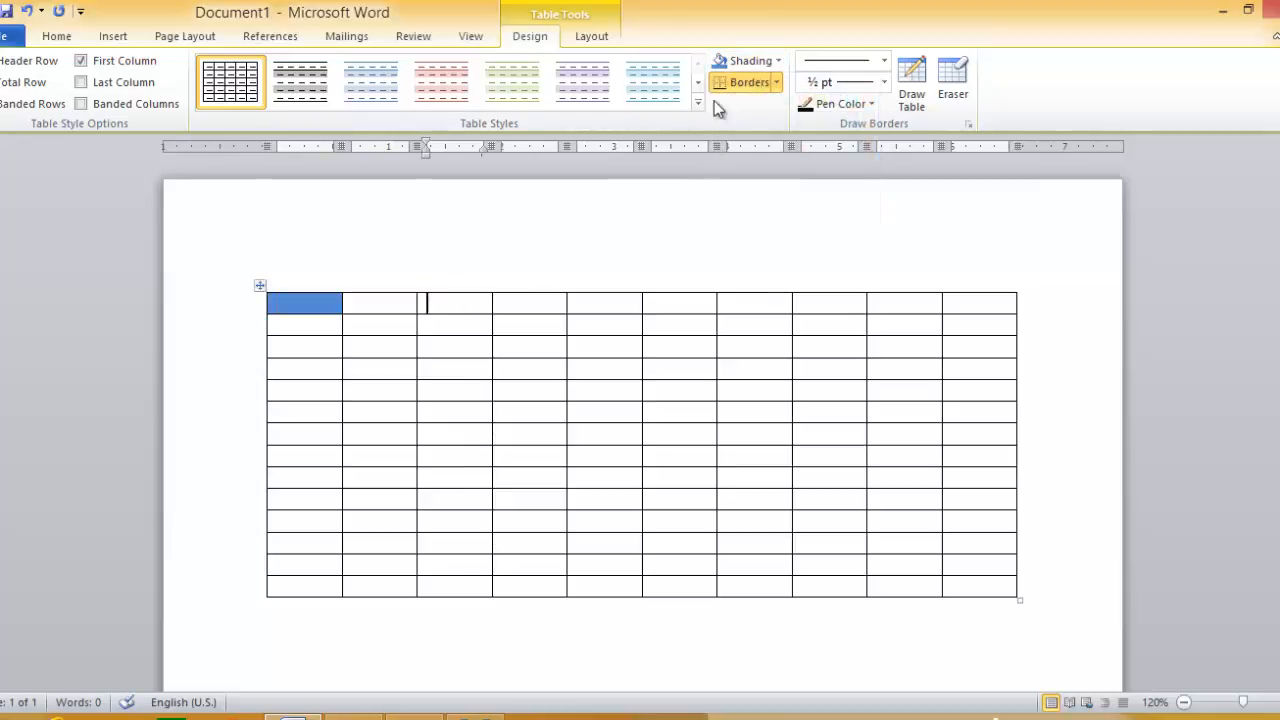
pyautogui.click(778, 61)
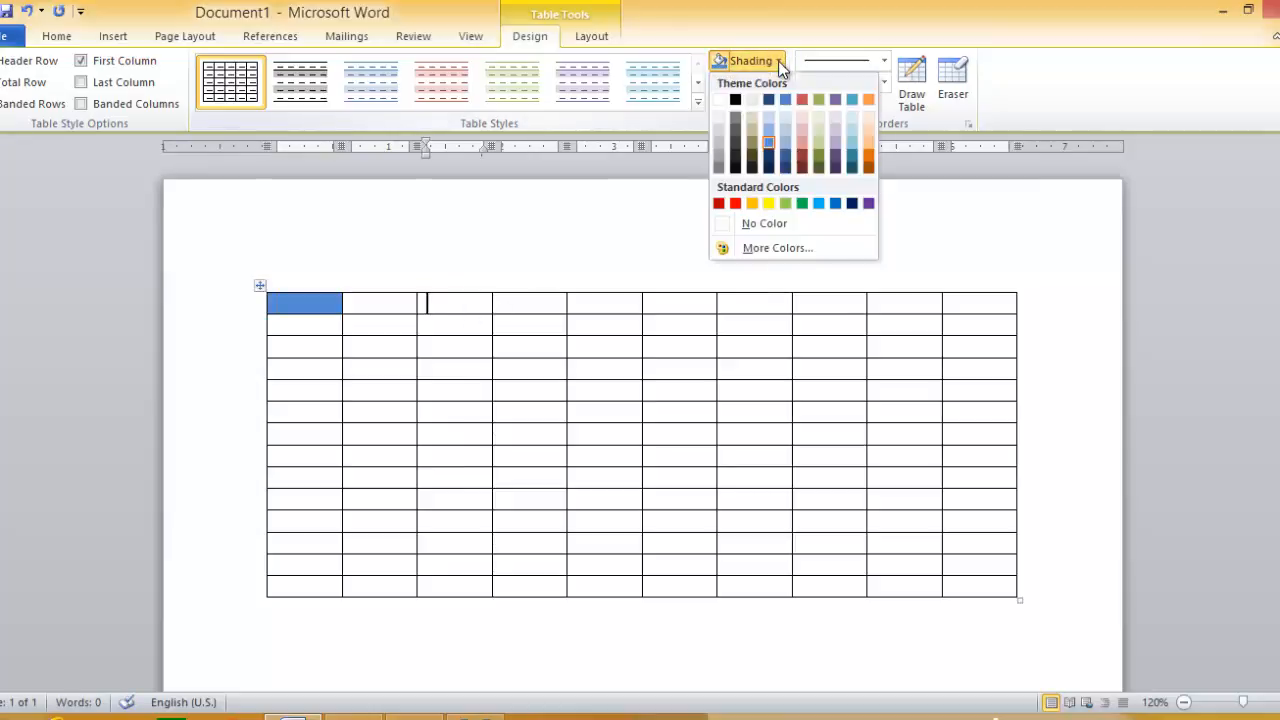
pyautogui.click(803, 162)
pyautogui.click(608, 302)
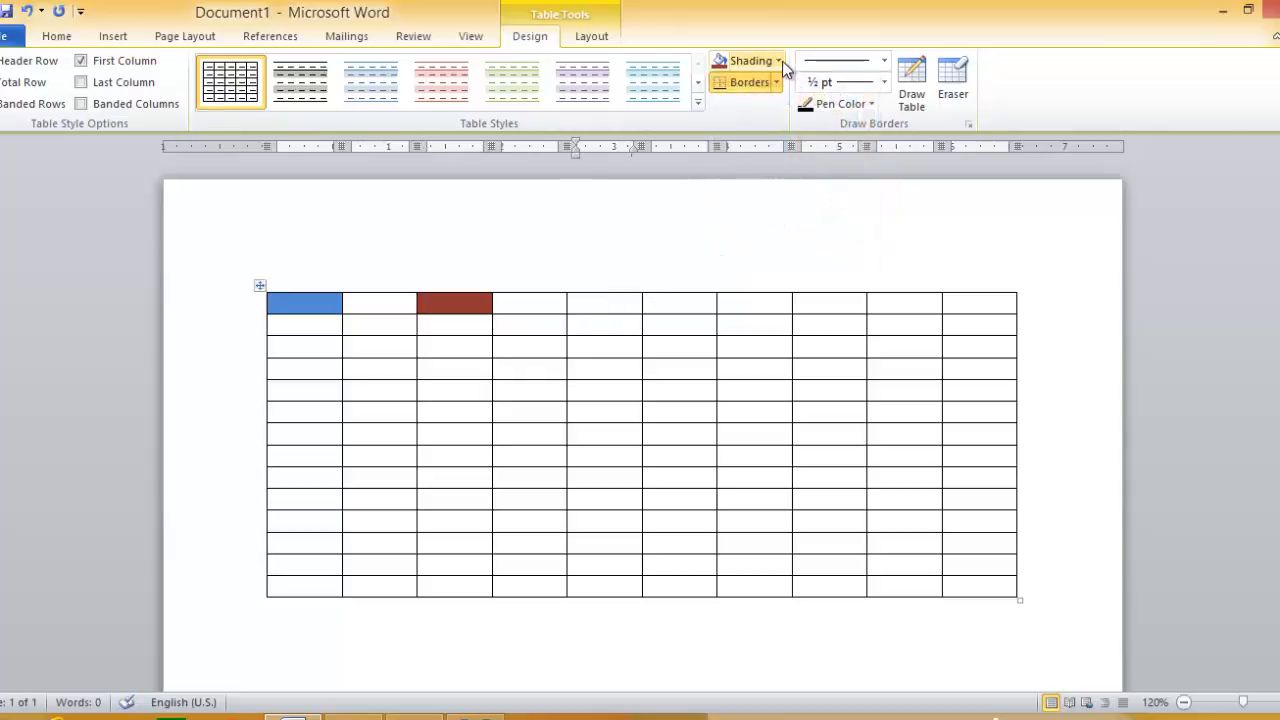
pyautogui.click(778, 61)
pyautogui.click(806, 131)
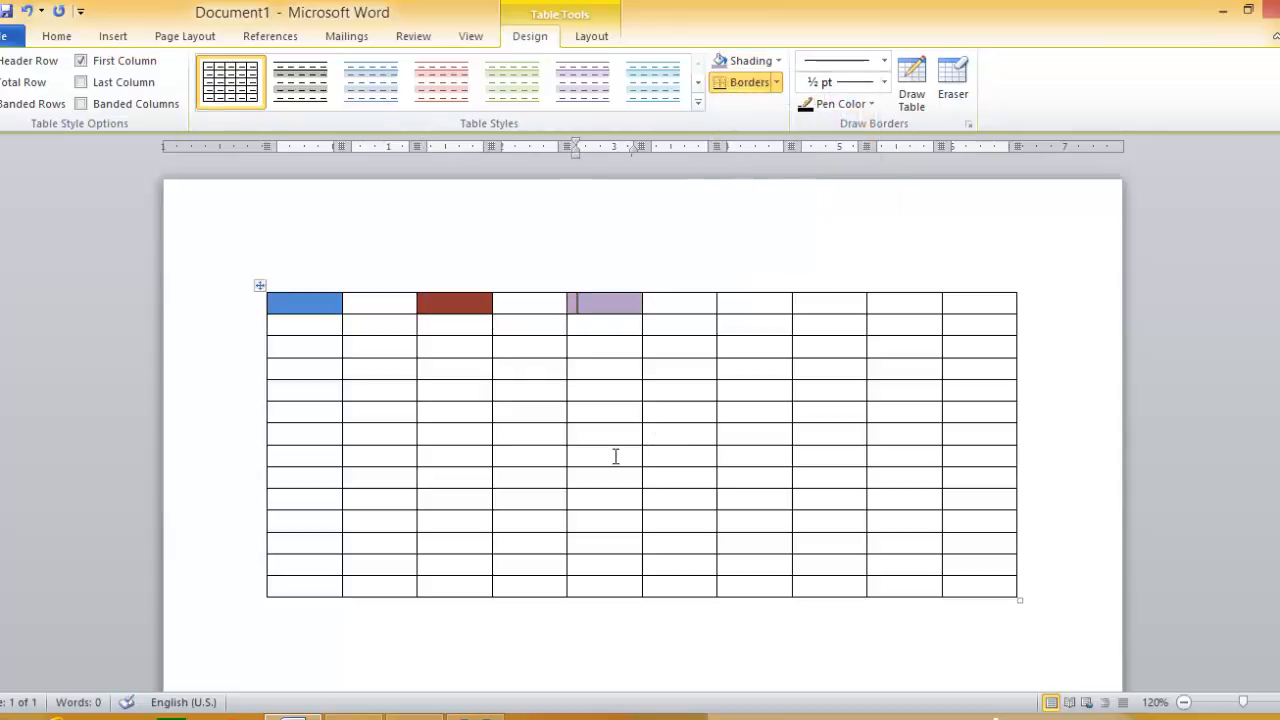
# Shade all the cells of the table's third row light red
pyautogui.moveTo(291, 349)
pyautogui.mouseDown()
pyautogui.moveTo(831, 329)
pyautogui.moveTo(977, 346)
pyautogui.mouseUp()
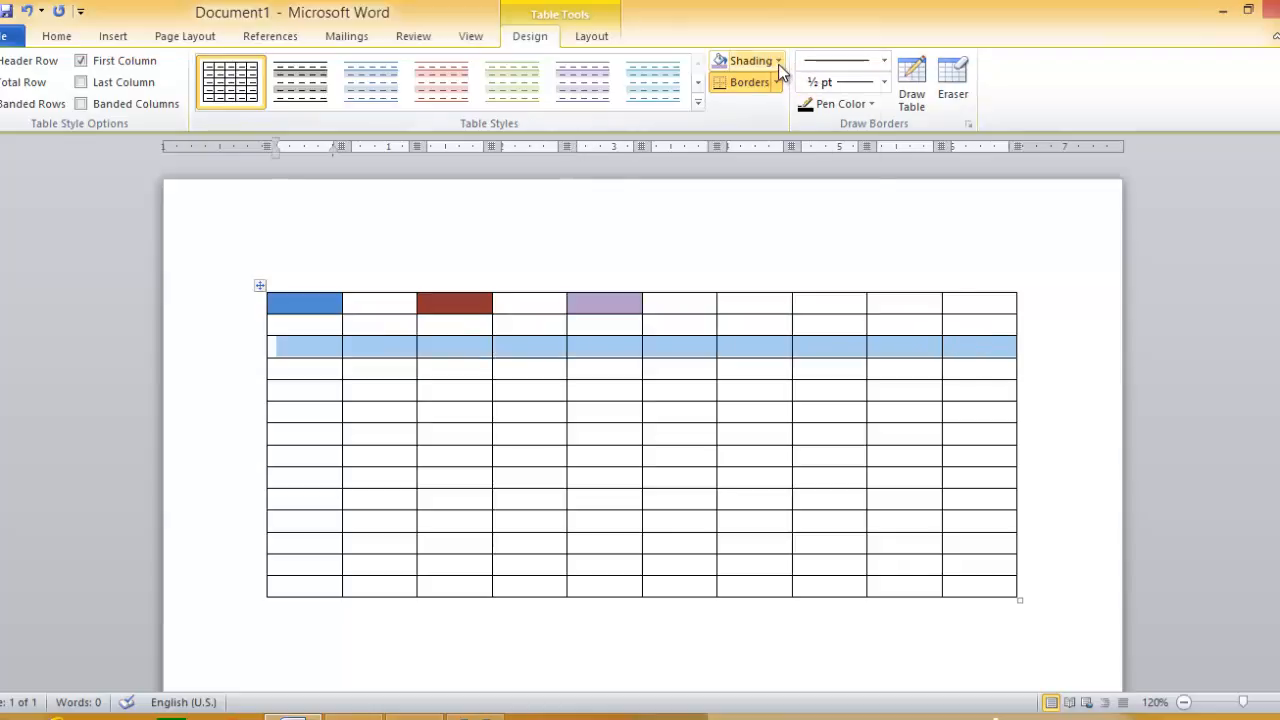
pyautogui.click(778, 61)
pyautogui.click(806, 148)
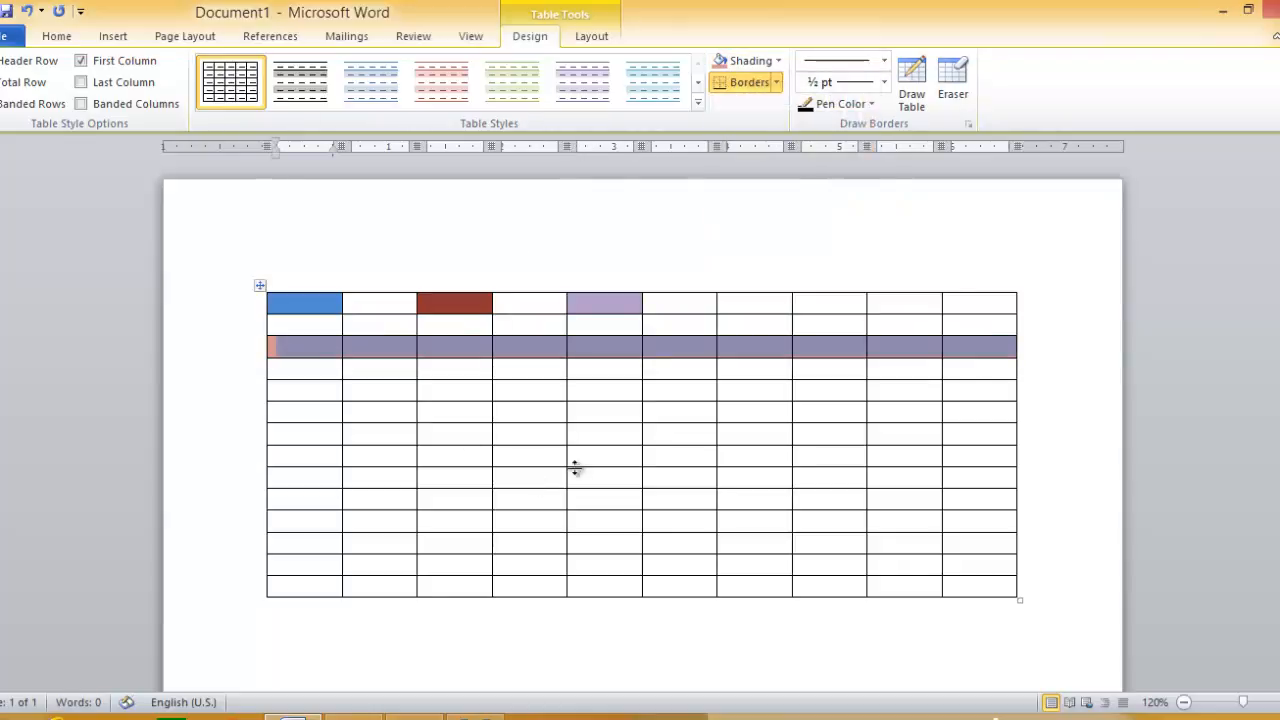
pyautogui.click(540, 392)
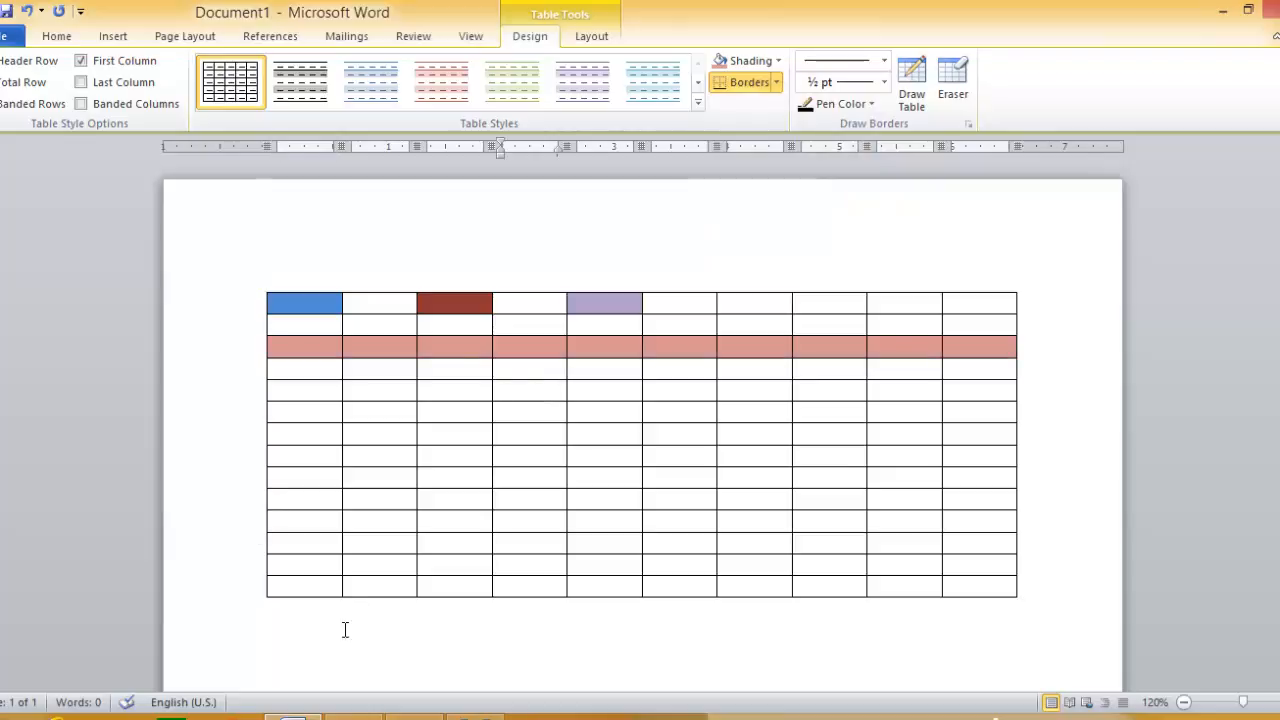
pyautogui.click(315, 635)
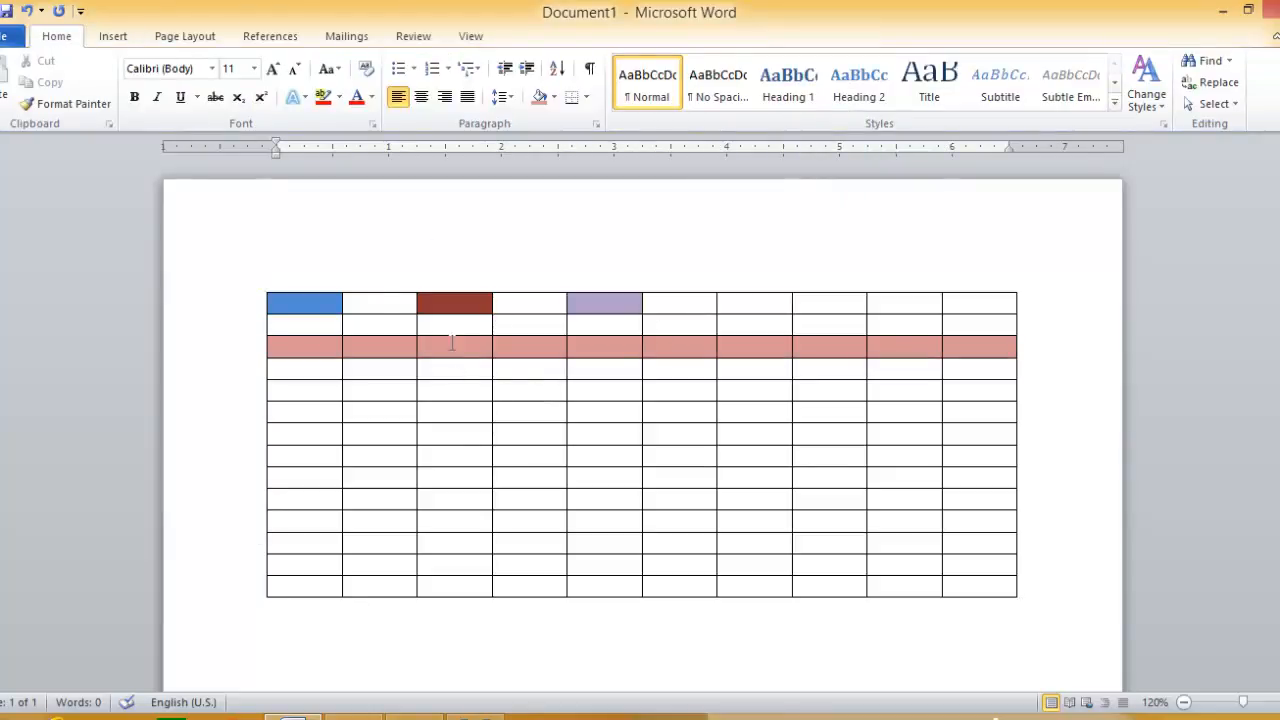
pyautogui.click(436, 389)
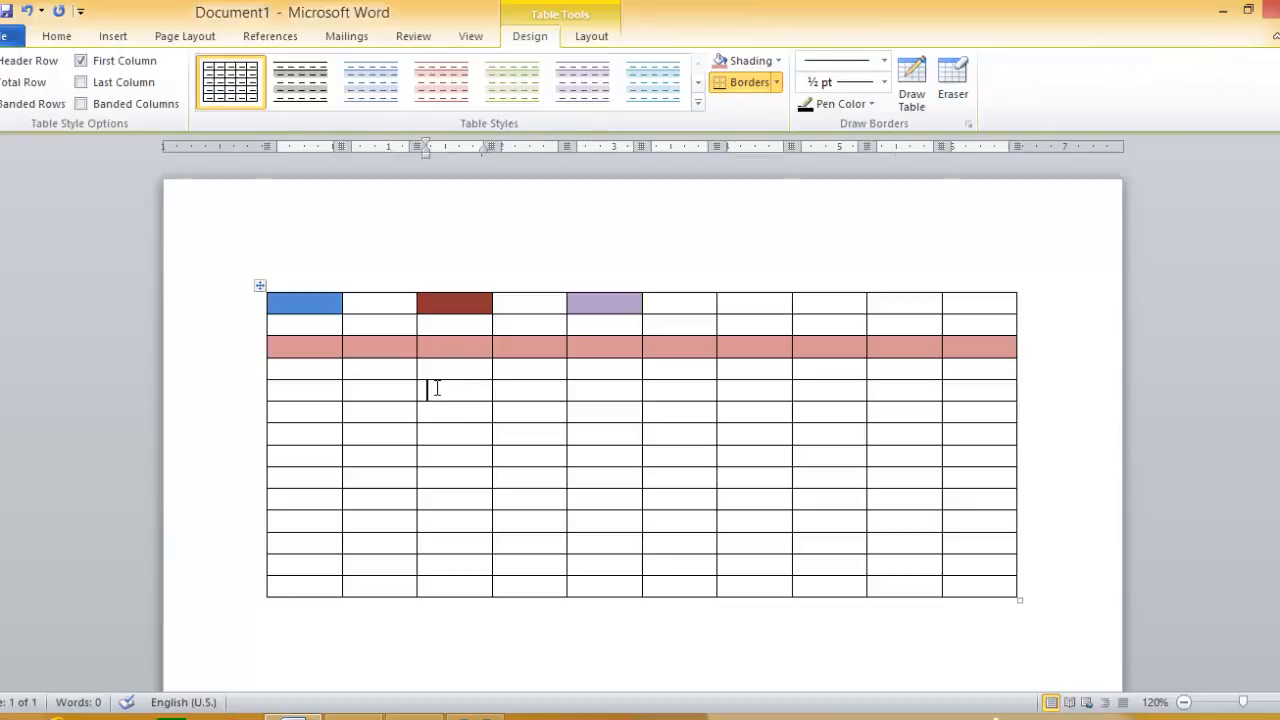
# Draw a full-width single-row table directly beneath the grid and divide it into six cells with five vertical lines
pyautogui.click(913, 92)
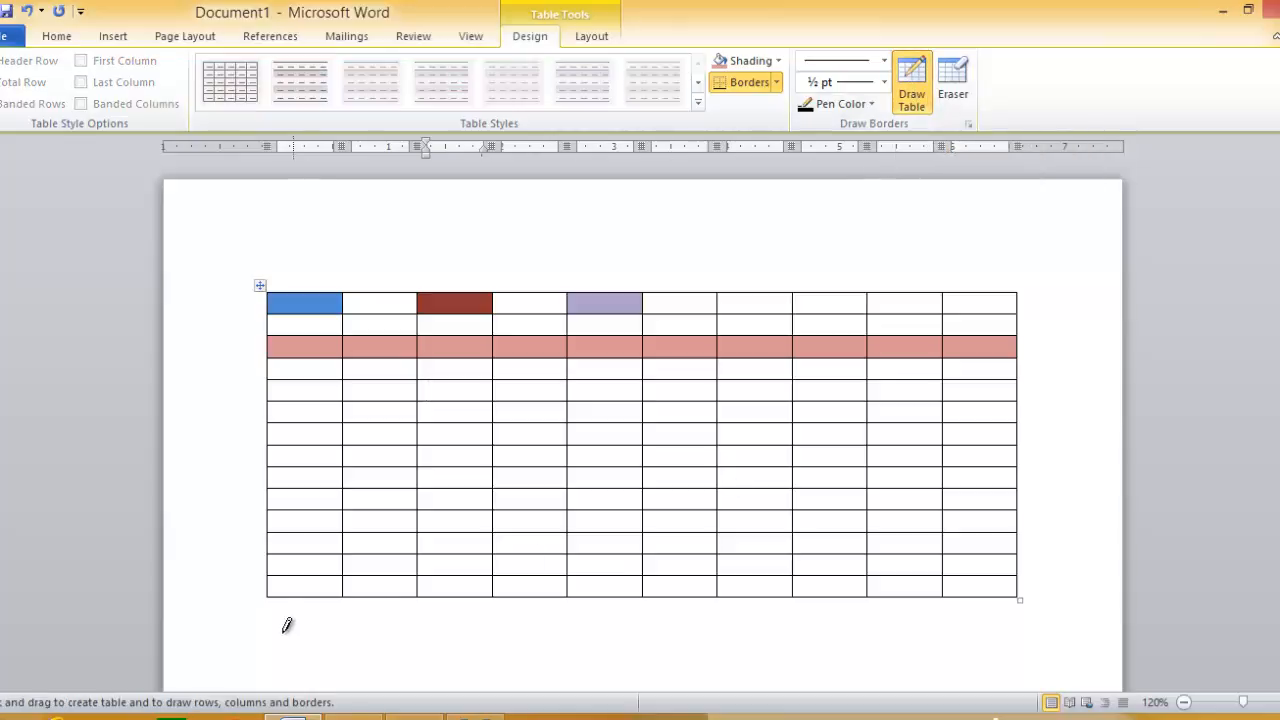
pyautogui.moveTo(272, 610)
pyautogui.mouseDown()
pyautogui.moveTo(302, 626)
pyautogui.moveTo(992, 638)
pyautogui.moveTo(1022, 624)
pyautogui.mouseUp()
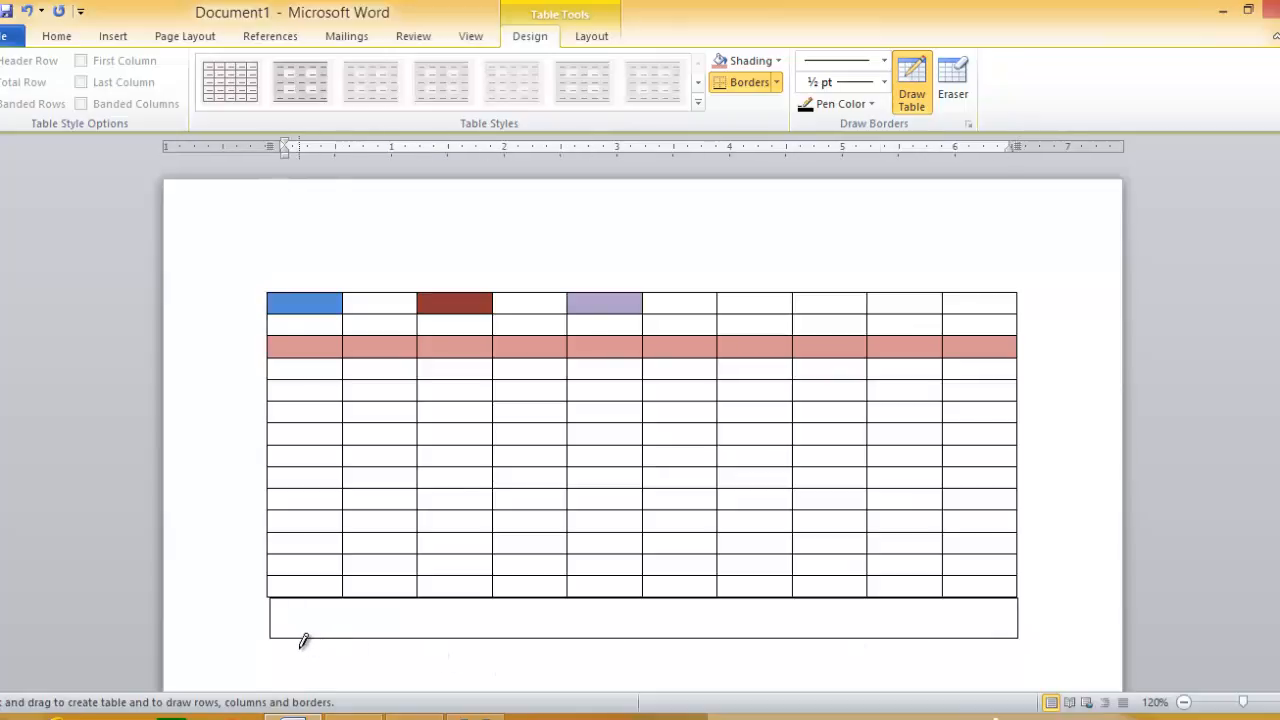
pyautogui.moveTo(368, 598); pyautogui.dragTo(370, 636)
pyautogui.moveTo(466, 596); pyautogui.dragTo(472, 636)
pyautogui.moveTo(538, 594); pyautogui.dragTo(546, 620)
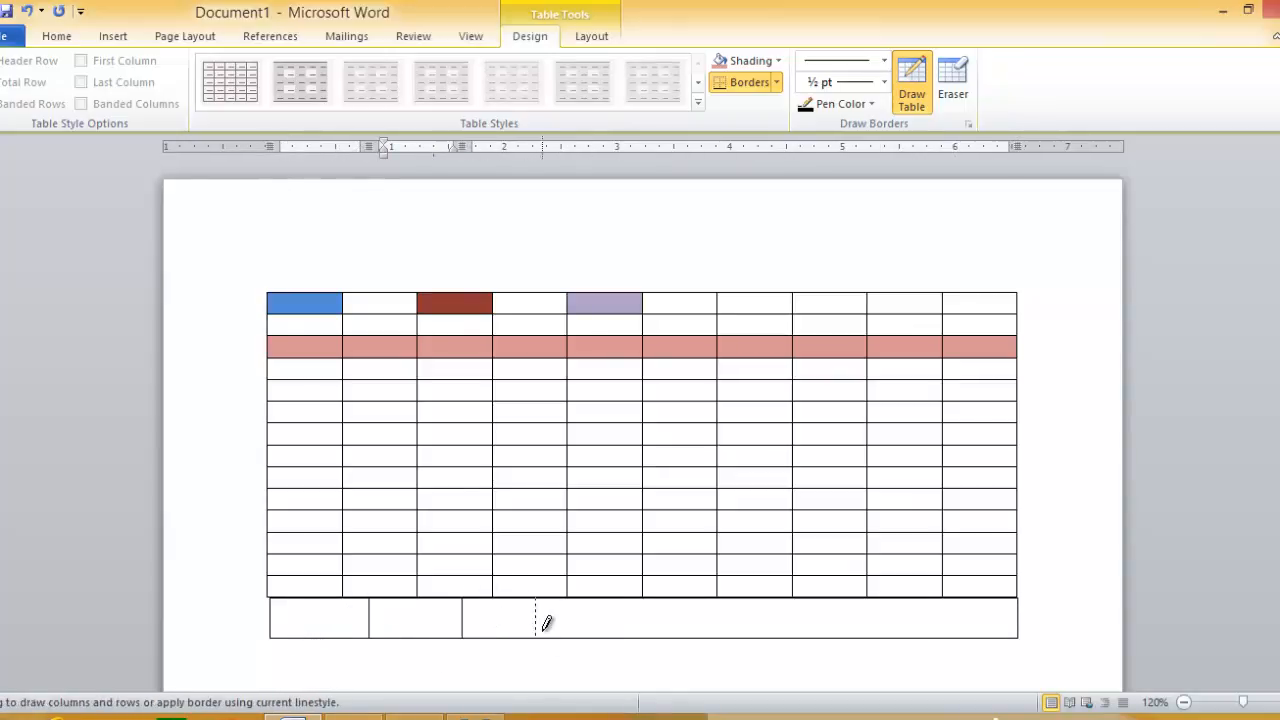
pyautogui.moveTo(614, 596); pyautogui.dragTo(614, 636)
pyautogui.moveTo(686, 594); pyautogui.dragTo(686, 636)
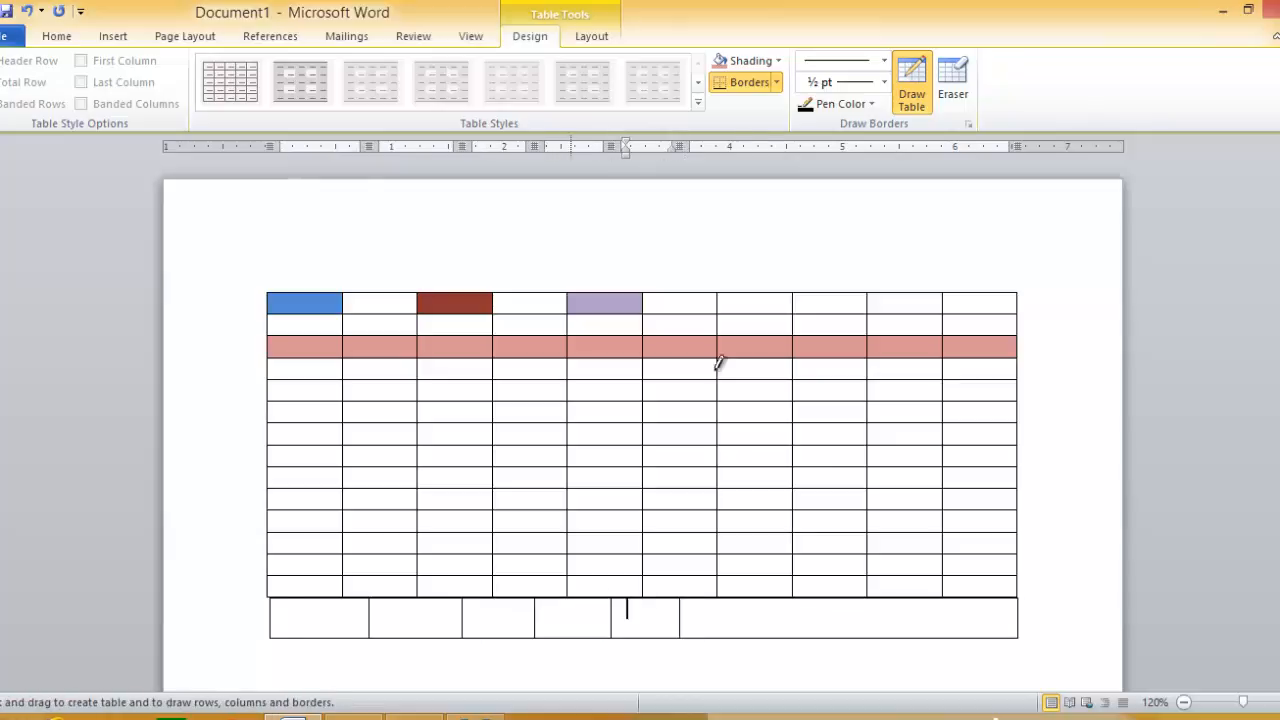
# Erase the borders between the fourth and fifth columns' cells in rows two and three, merging them into one block
pyautogui.click(953, 80)
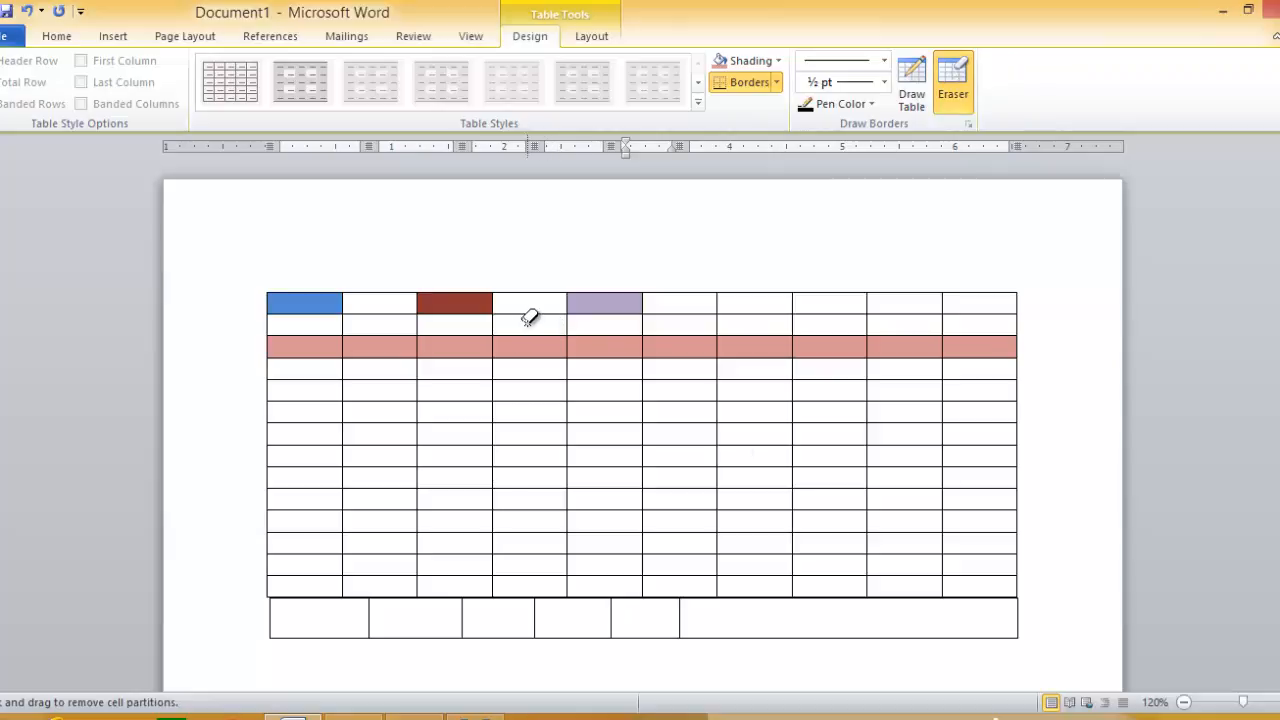
pyautogui.moveTo(529, 323); pyautogui.dragTo(612, 352)
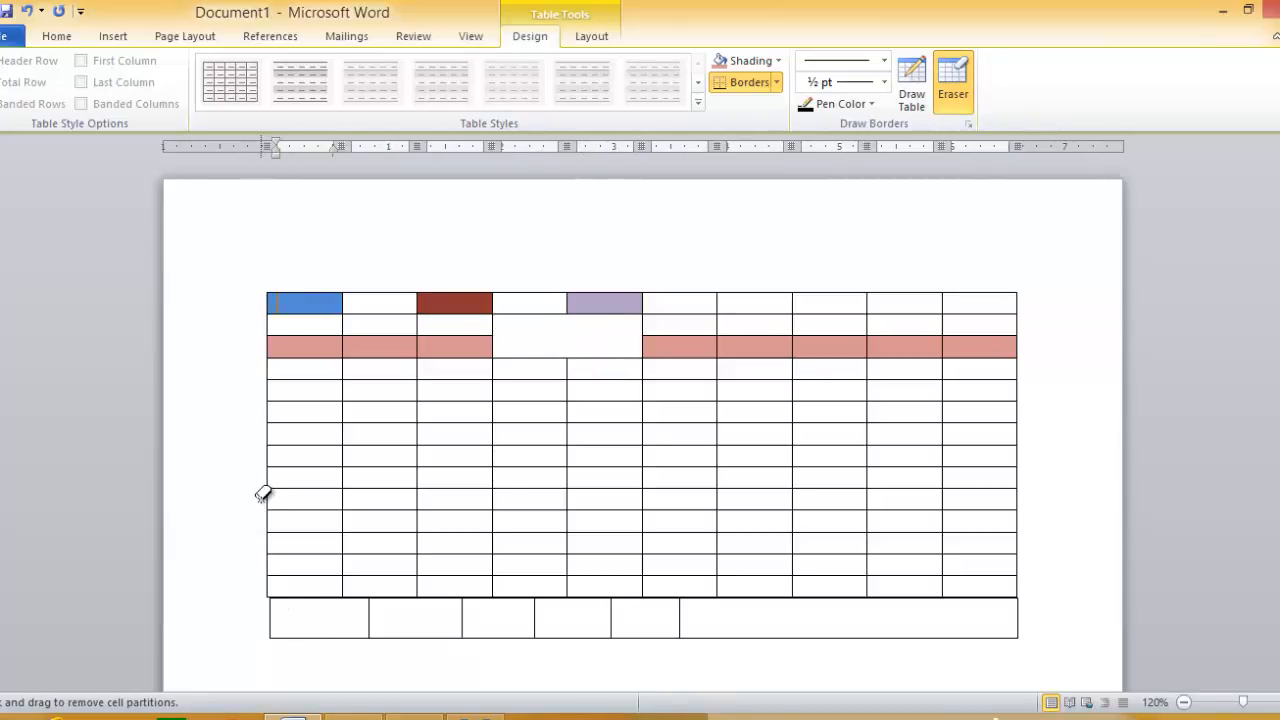
# Erase one complete row in the lower part of the grid and the whole drawn table beneath it
pyautogui.moveTo(264, 492)
pyautogui.mouseDown()
pyautogui.moveTo(1046, 463)
pyautogui.moveTo(1069, 481)
pyautogui.mouseUp()
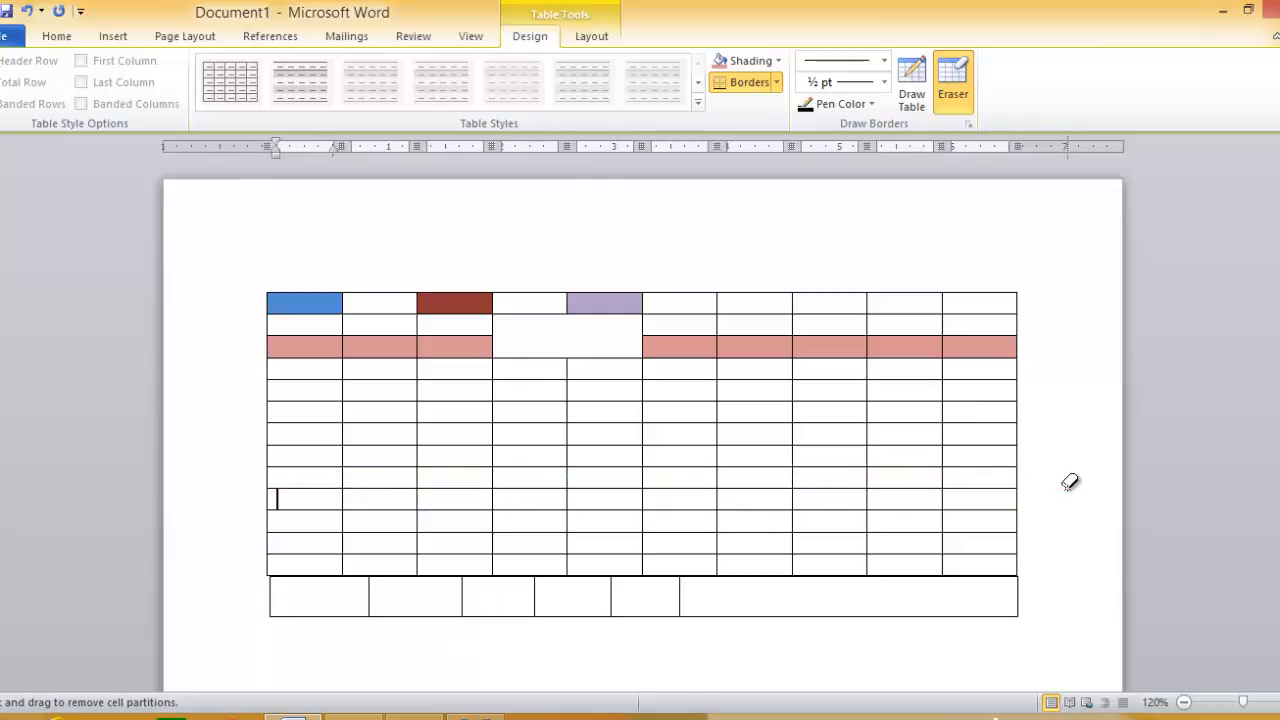
pyautogui.moveTo(1014, 615); pyautogui.dragTo(1018, 615)
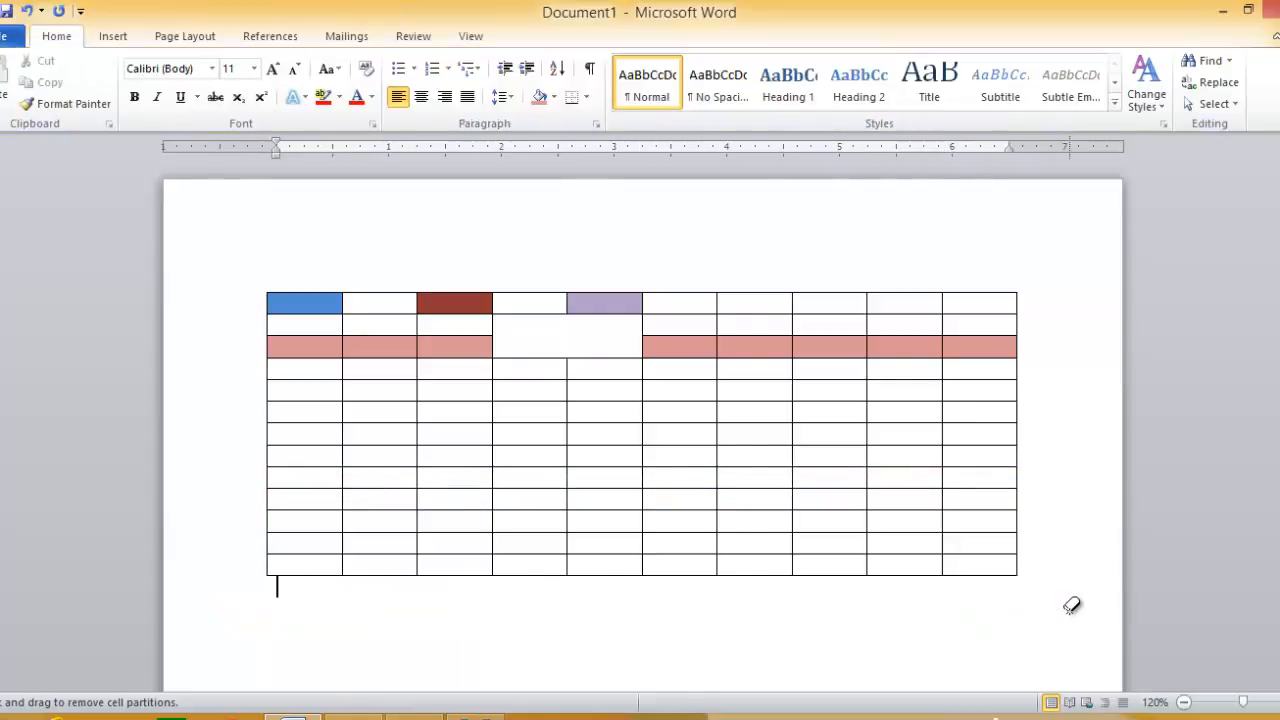
# Erase the bottom borders of the fifth and sixth columns and the line between the fifth column's last two rows
pyautogui.click(613, 575)
pyautogui.click(661, 575)
pyautogui.click(753, 570)
pyautogui.click(637, 554)
pyautogui.click(602, 524)
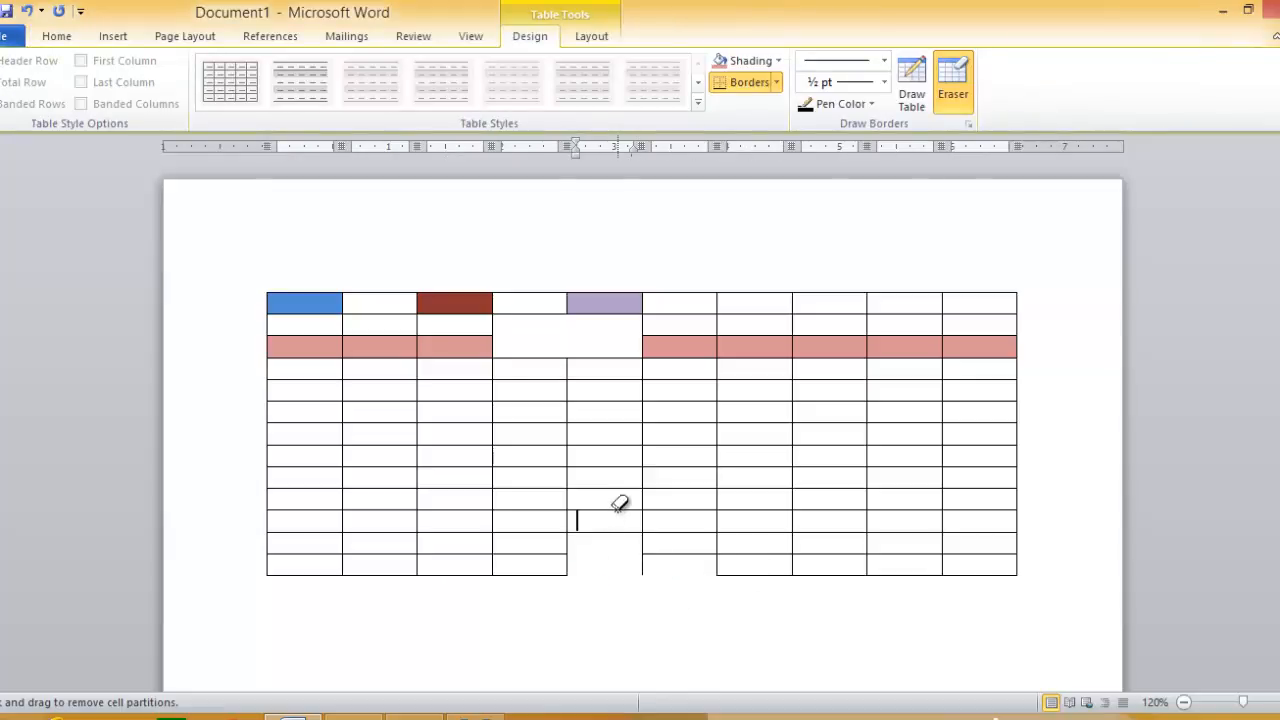
# Erase three inner row borders in the fifth column and two in the sixth, merging neighbouring cells in rows eight to eleven
pyautogui.click(618, 510)
pyautogui.click(620, 489)
pyautogui.click(636, 467)
pyautogui.click(680, 465)
pyautogui.click(701, 508)
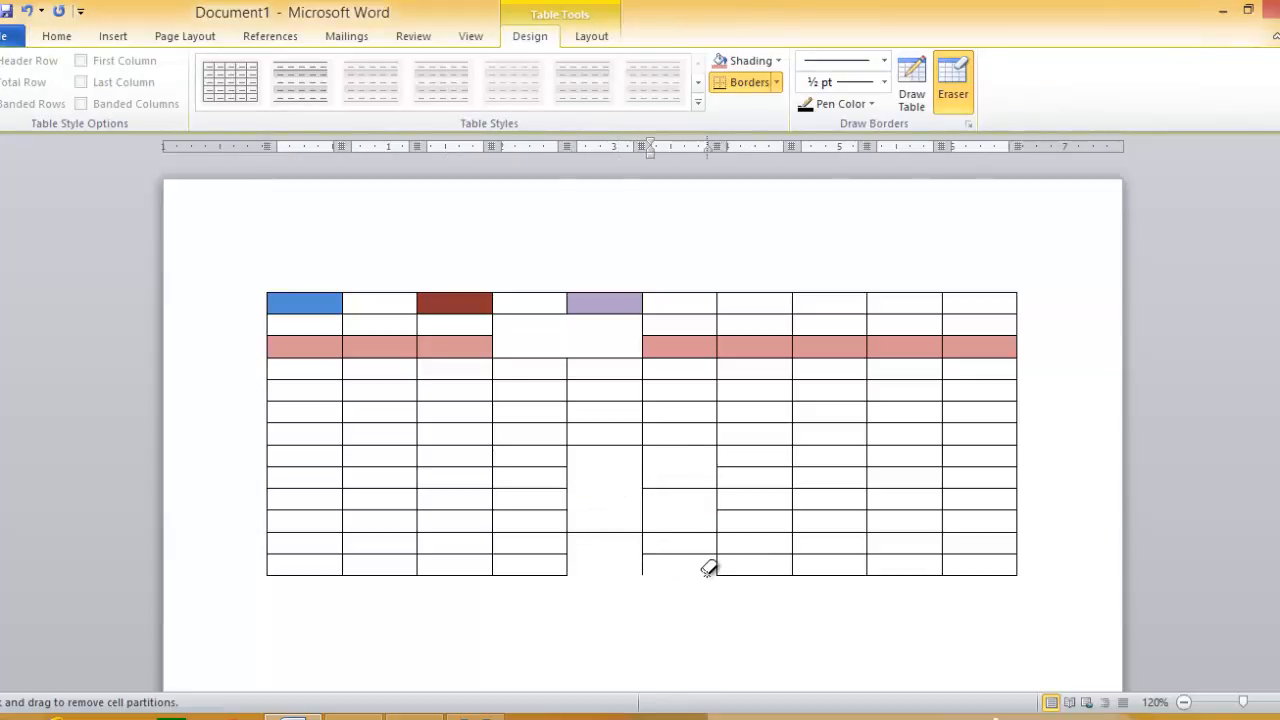
# Stop erasing borders and select the table's entire first column, starting from its fourth-row cell
pyautogui.click(953, 82)
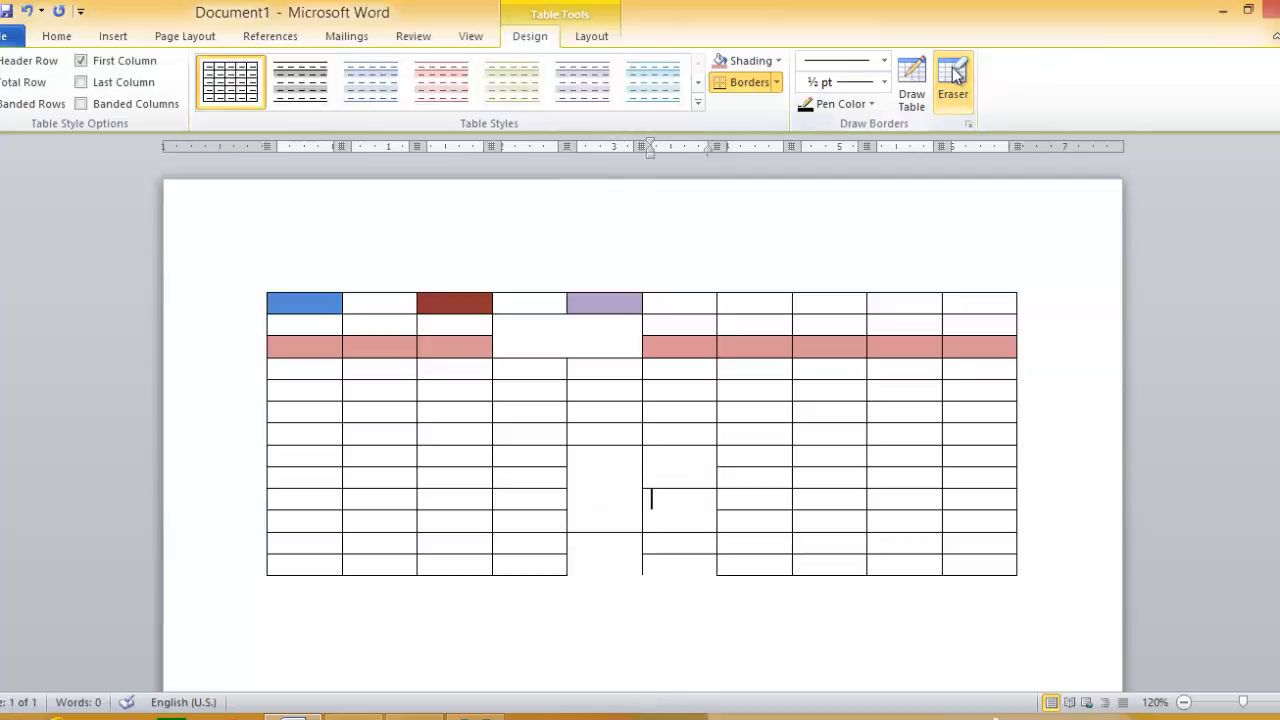
pyautogui.click(590, 40)
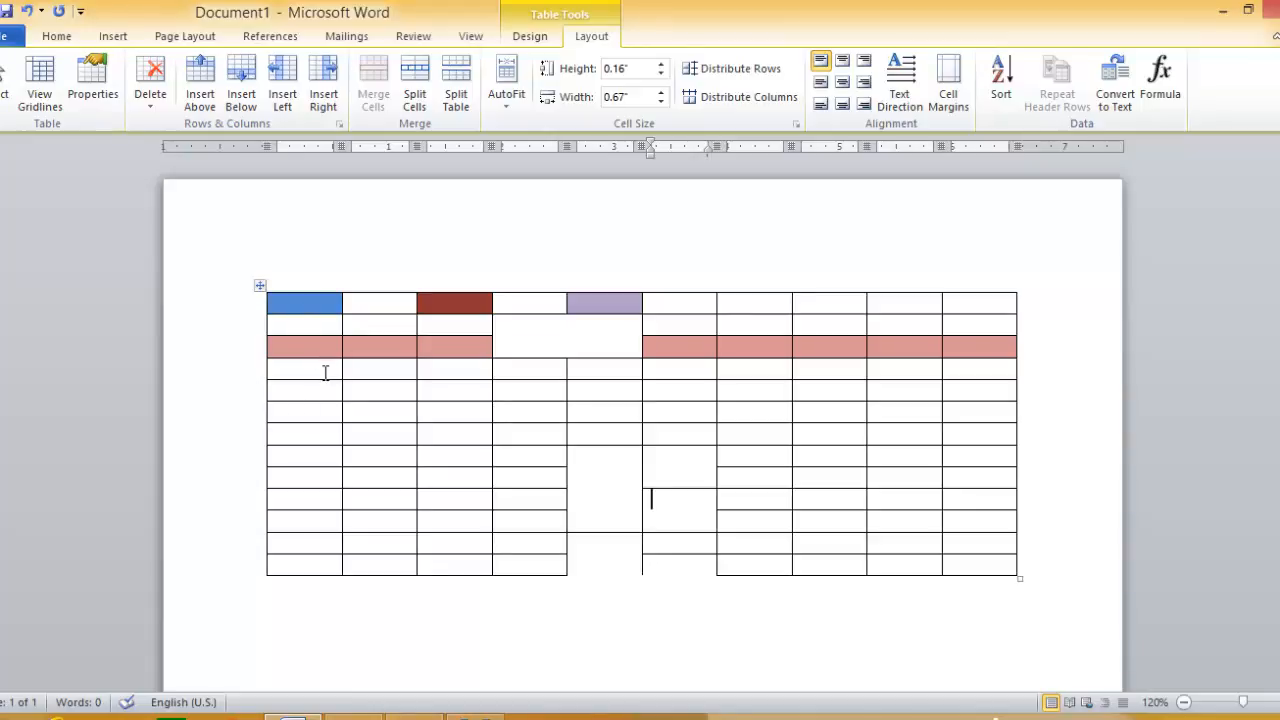
pyautogui.click(295, 369)
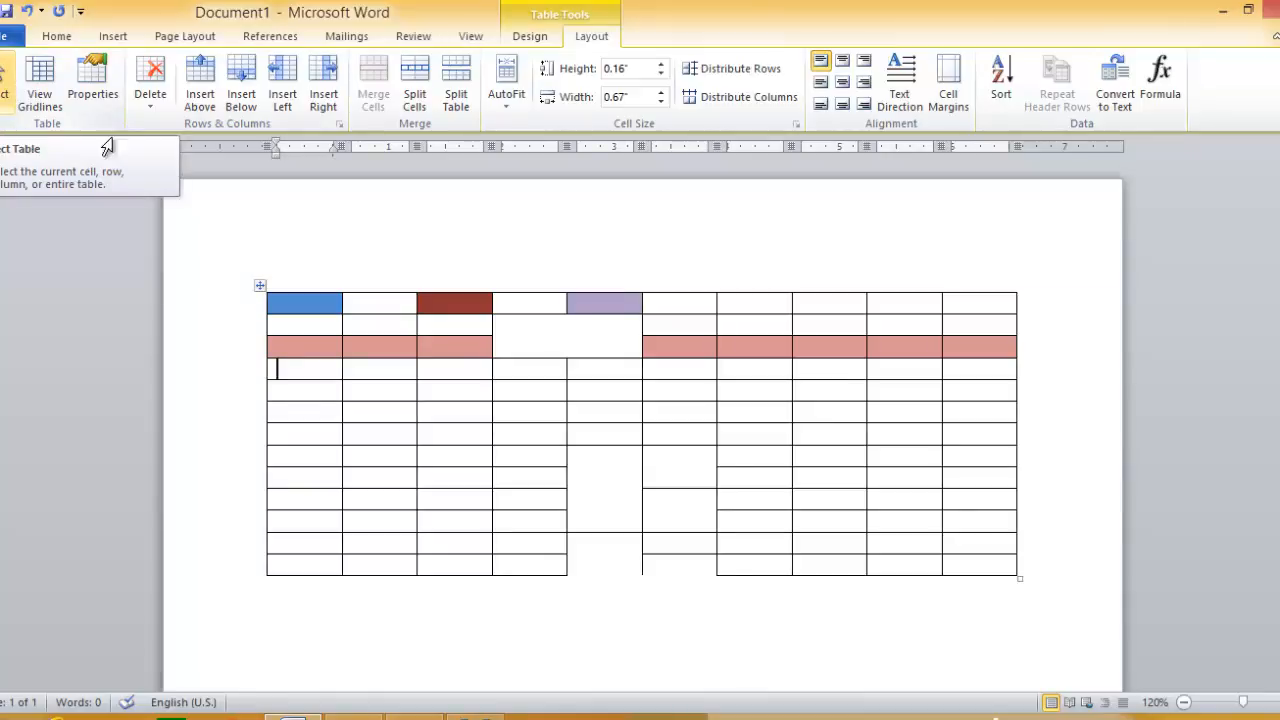
pyautogui.moveTo(294, 366); pyautogui.dragTo(518, 395)
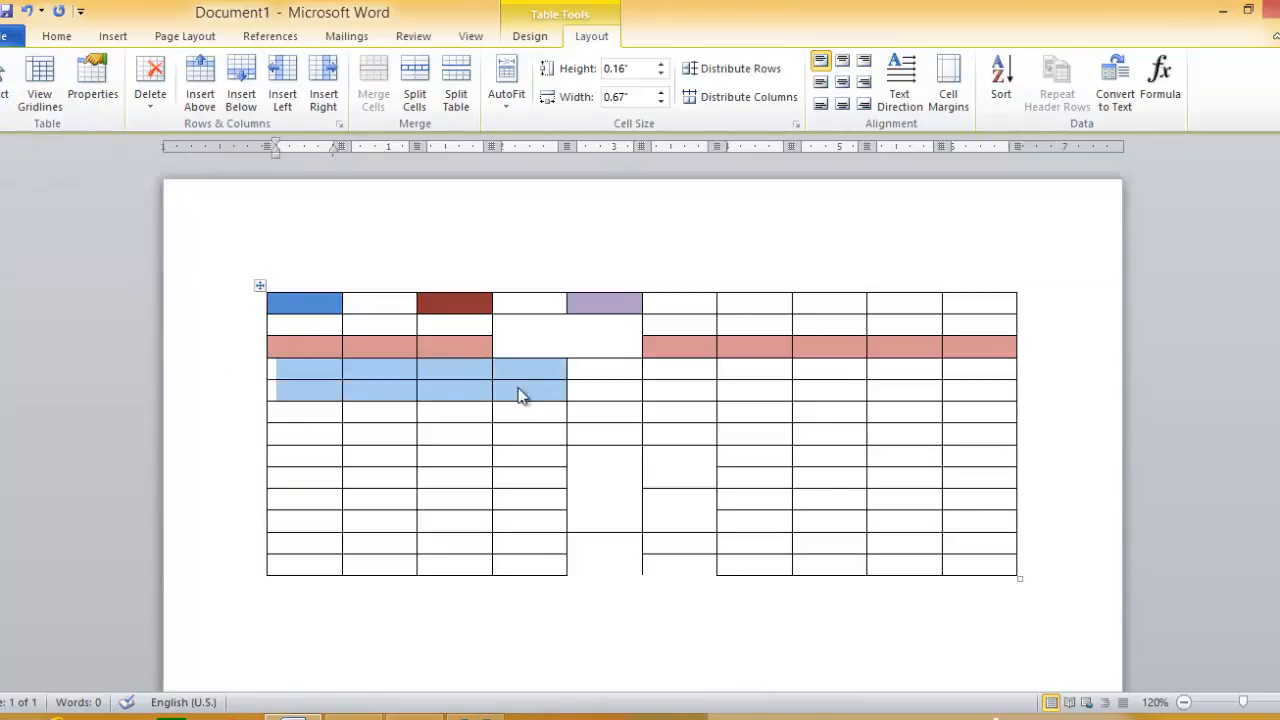
pyautogui.click(294, 371)
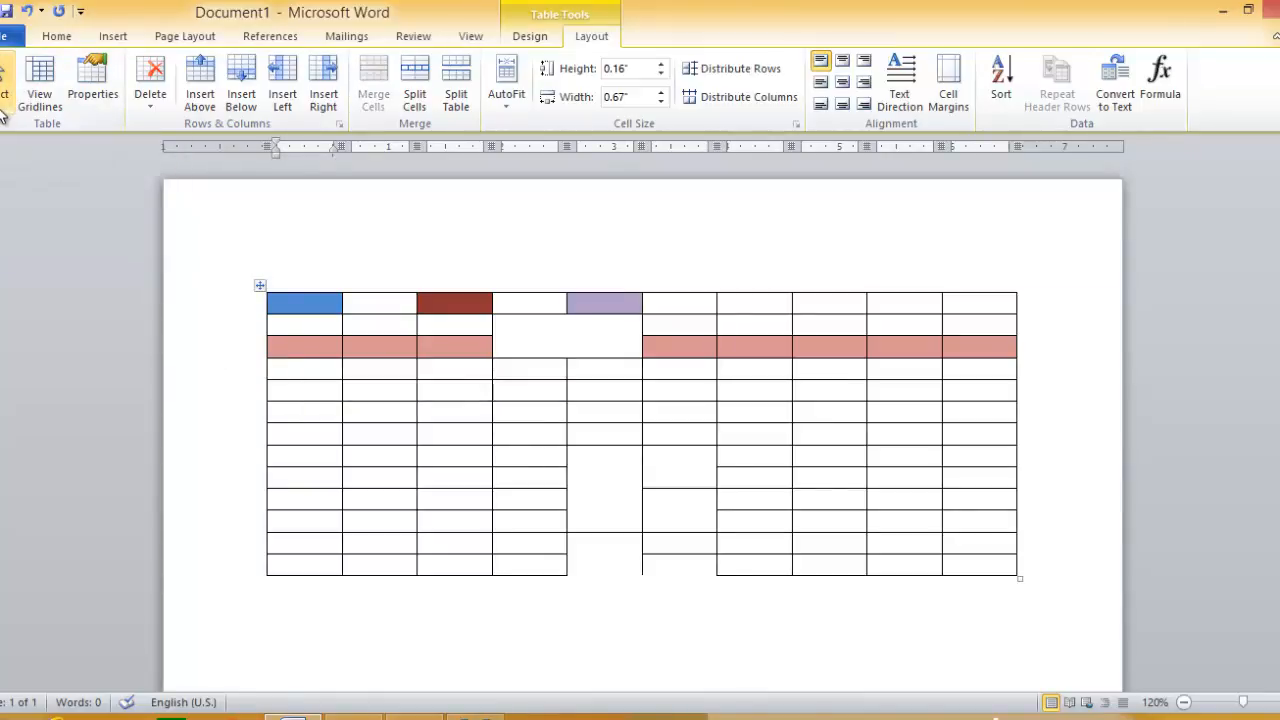
pyautogui.click(8, 80)
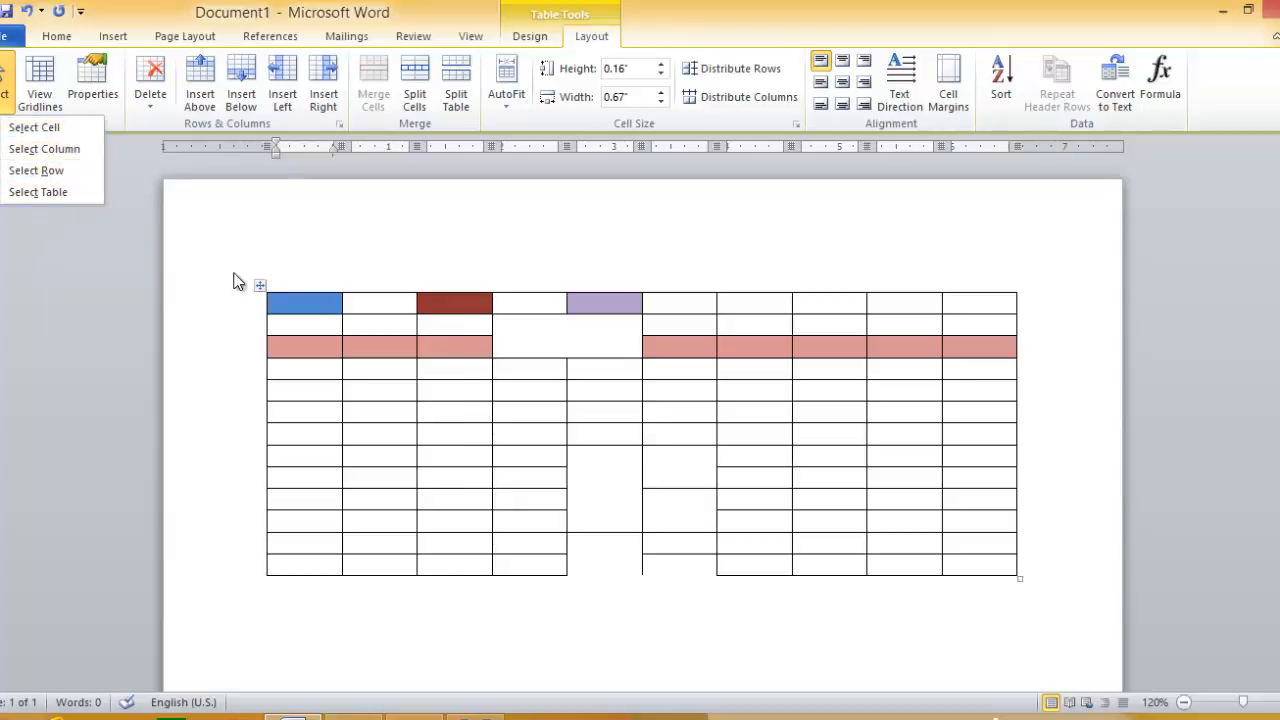
pyautogui.click(69, 148)
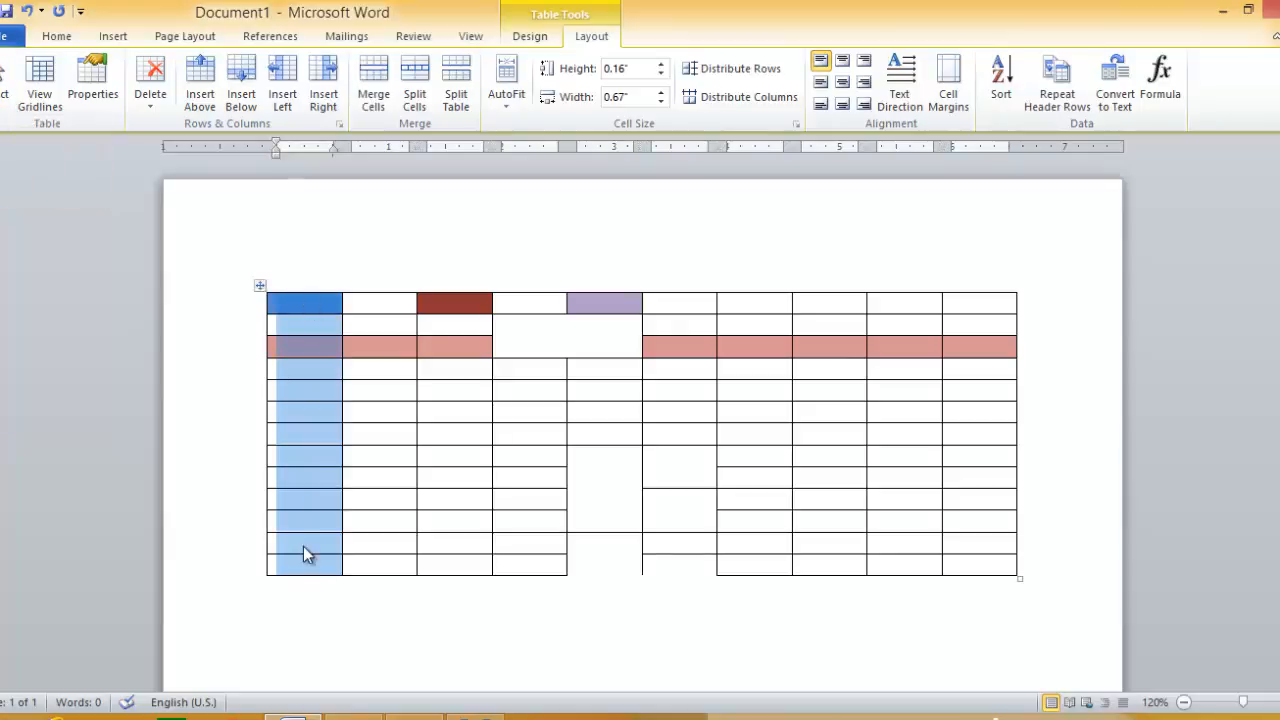
# Apply all borders to the whole table in the red theme colour with a 2 ¼ pt width
pyautogui.click(363, 372)
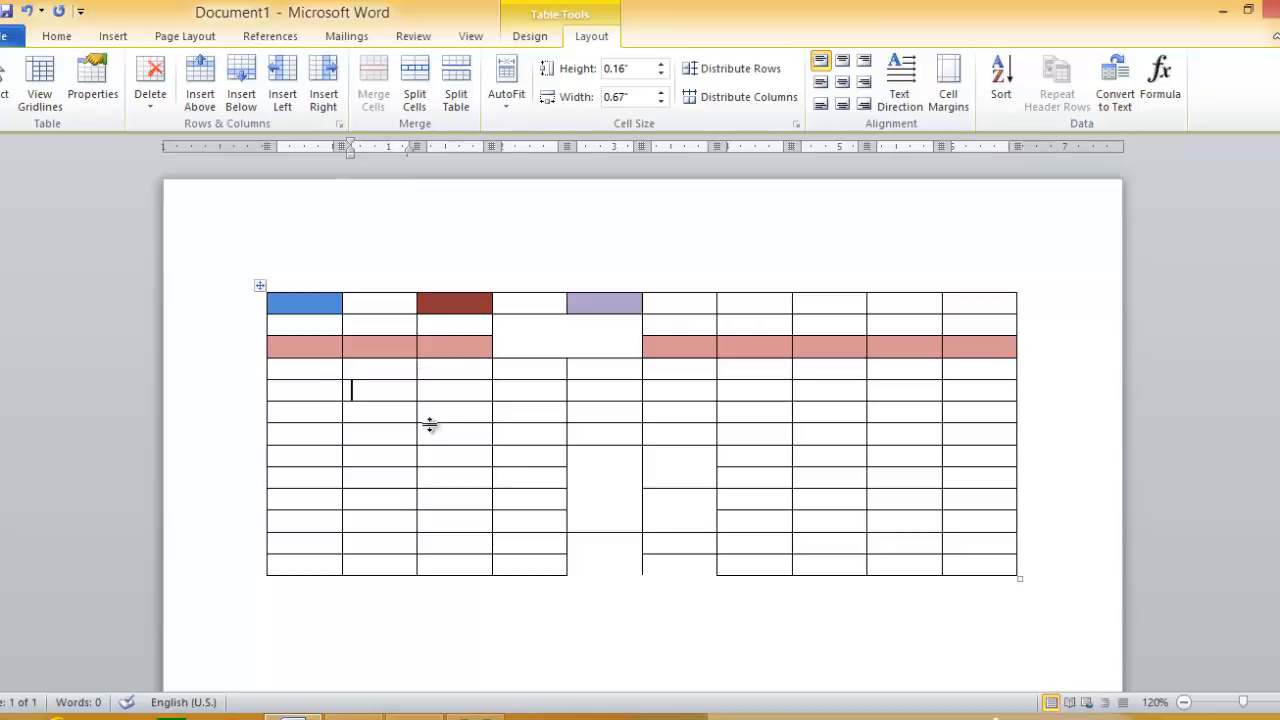
pyautogui.click(100, 80)
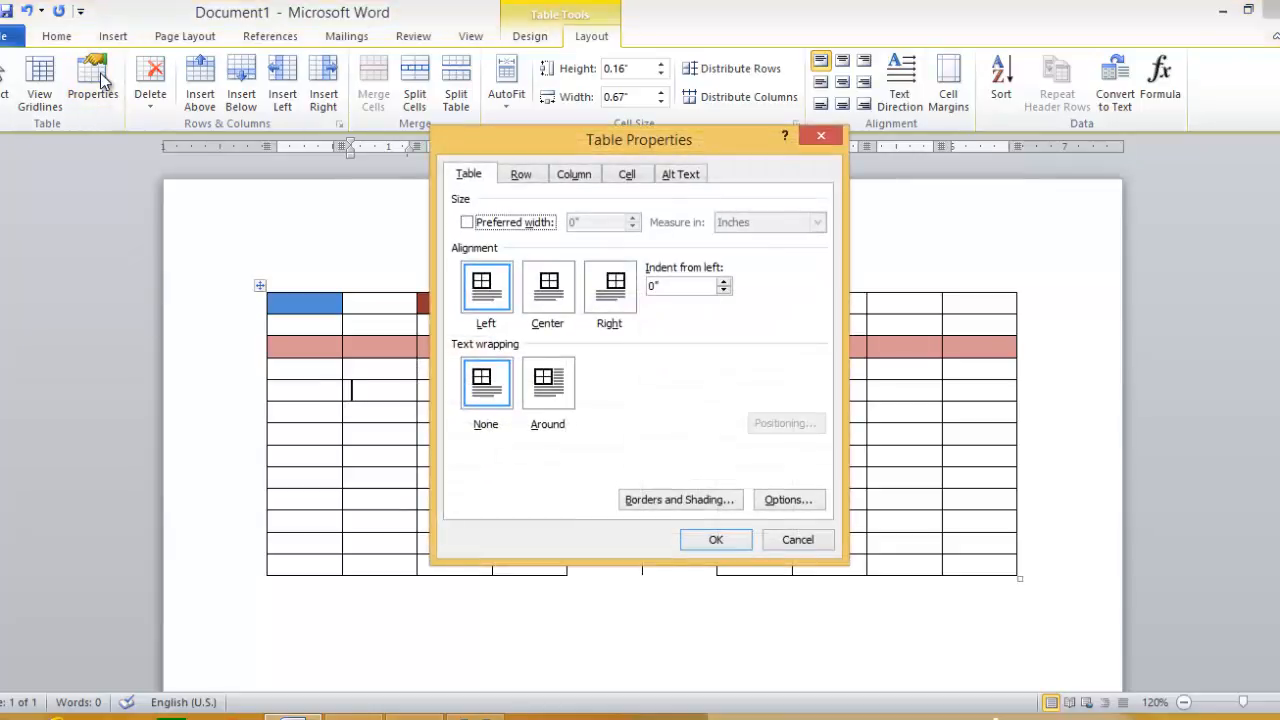
pyautogui.click(668, 501)
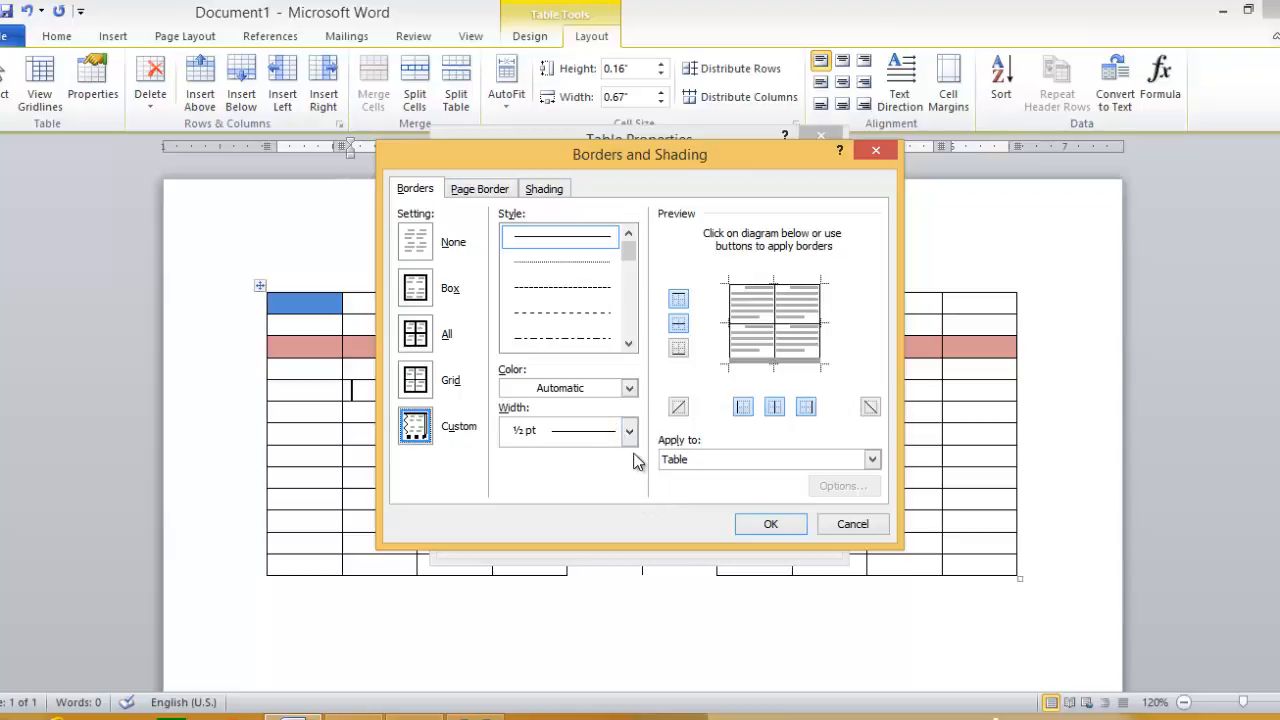
pyautogui.click(628, 388)
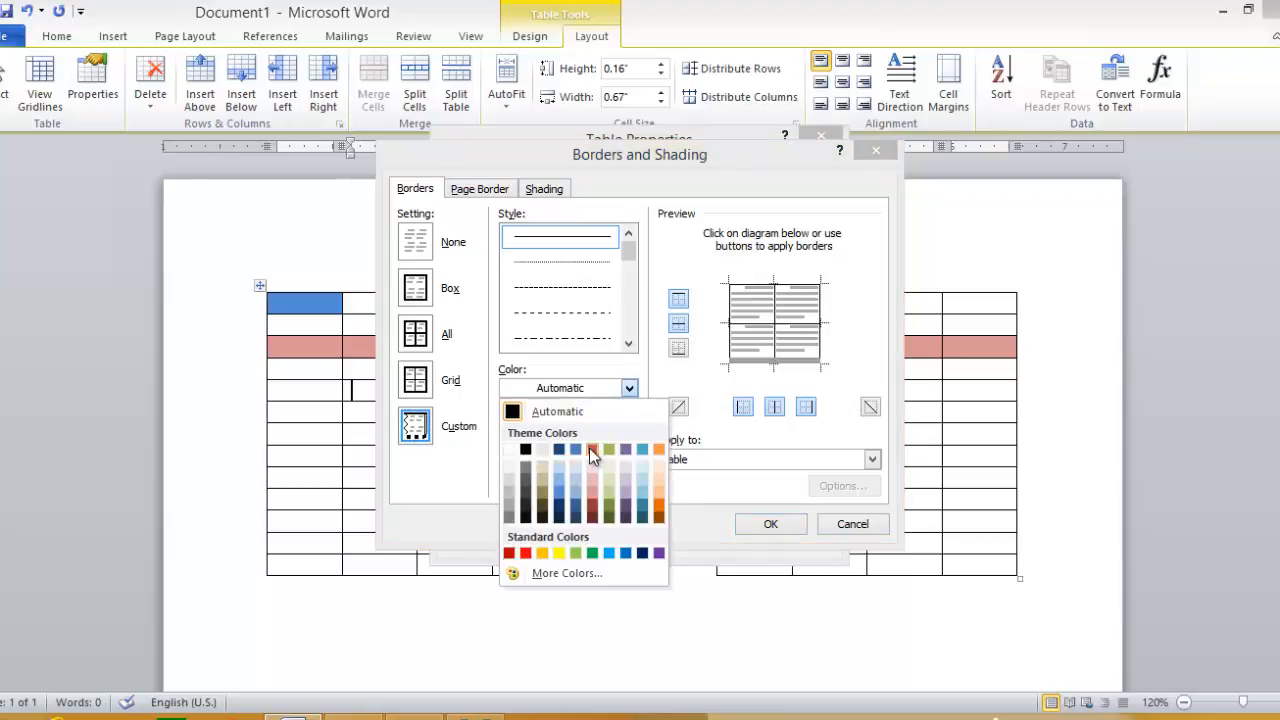
pyautogui.click(591, 449)
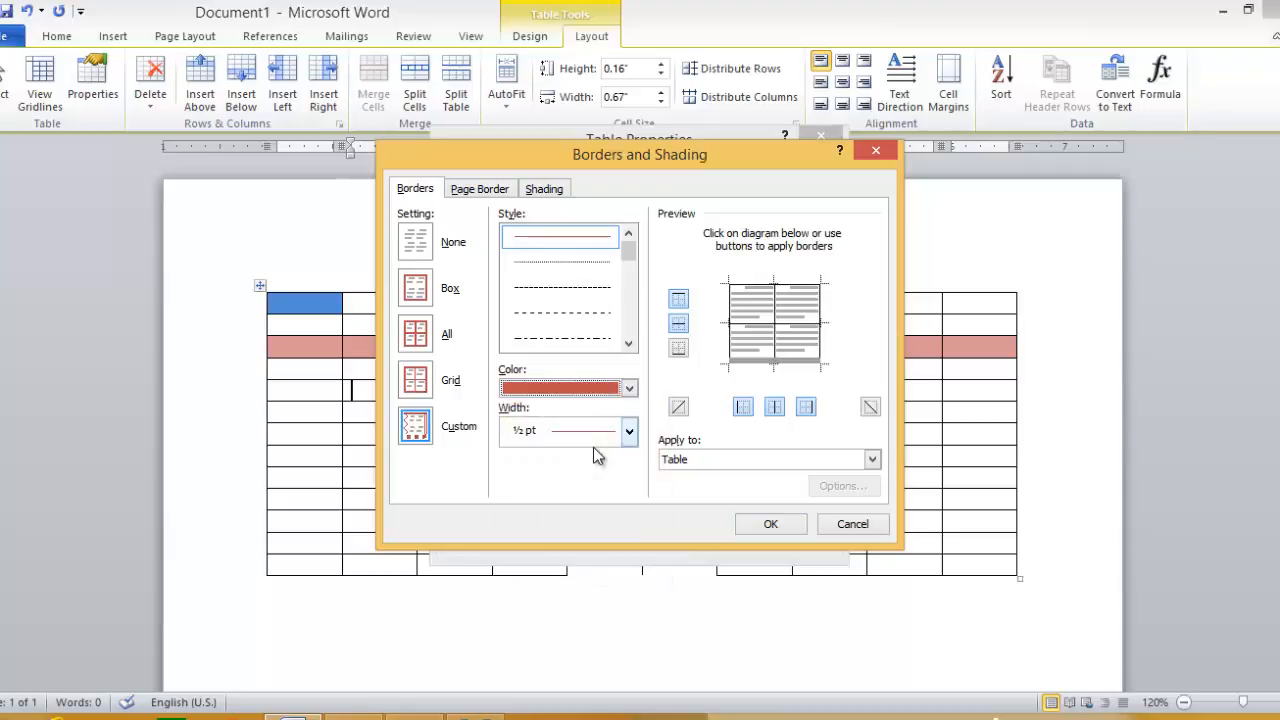
pyautogui.click(416, 338)
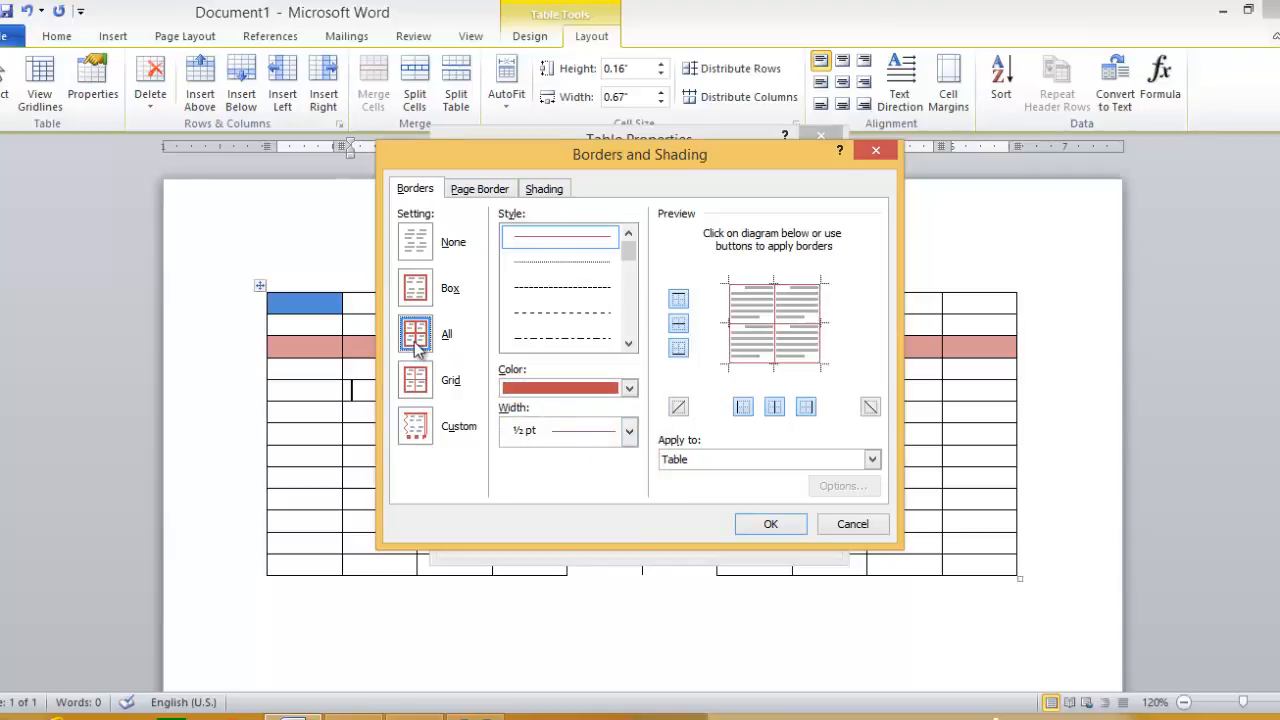
pyautogui.click(630, 432)
pyautogui.click(587, 598)
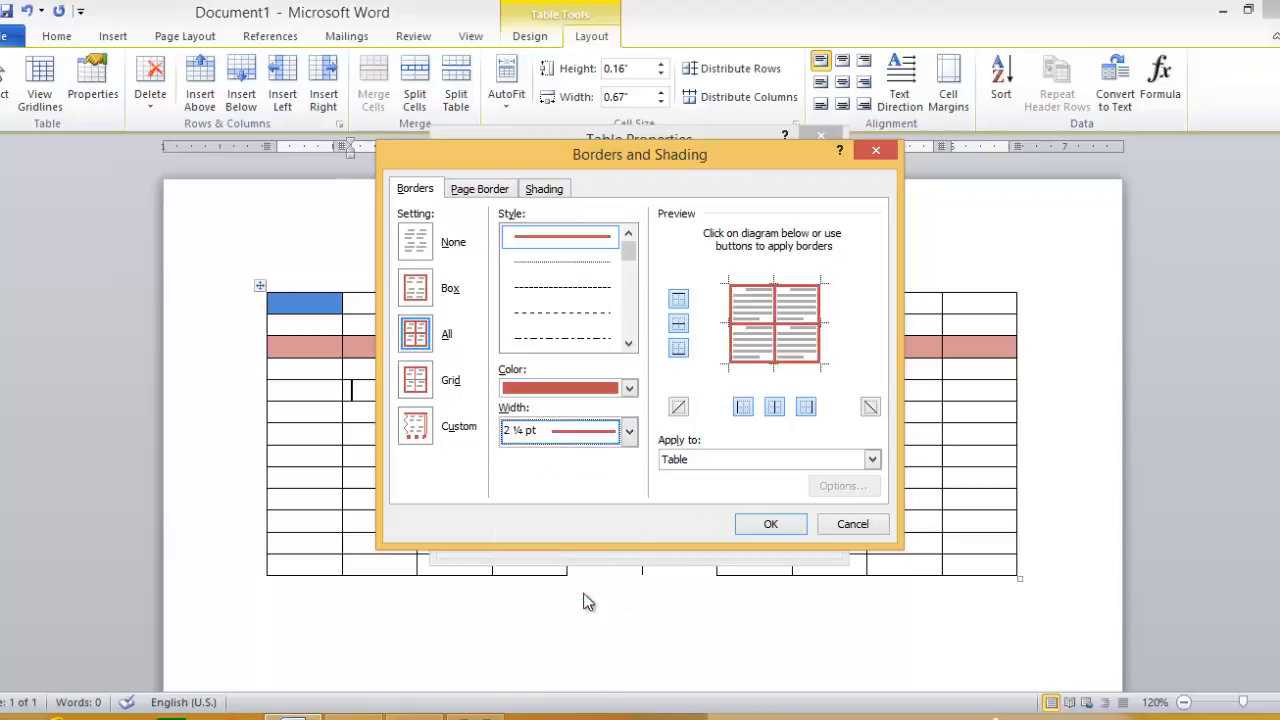
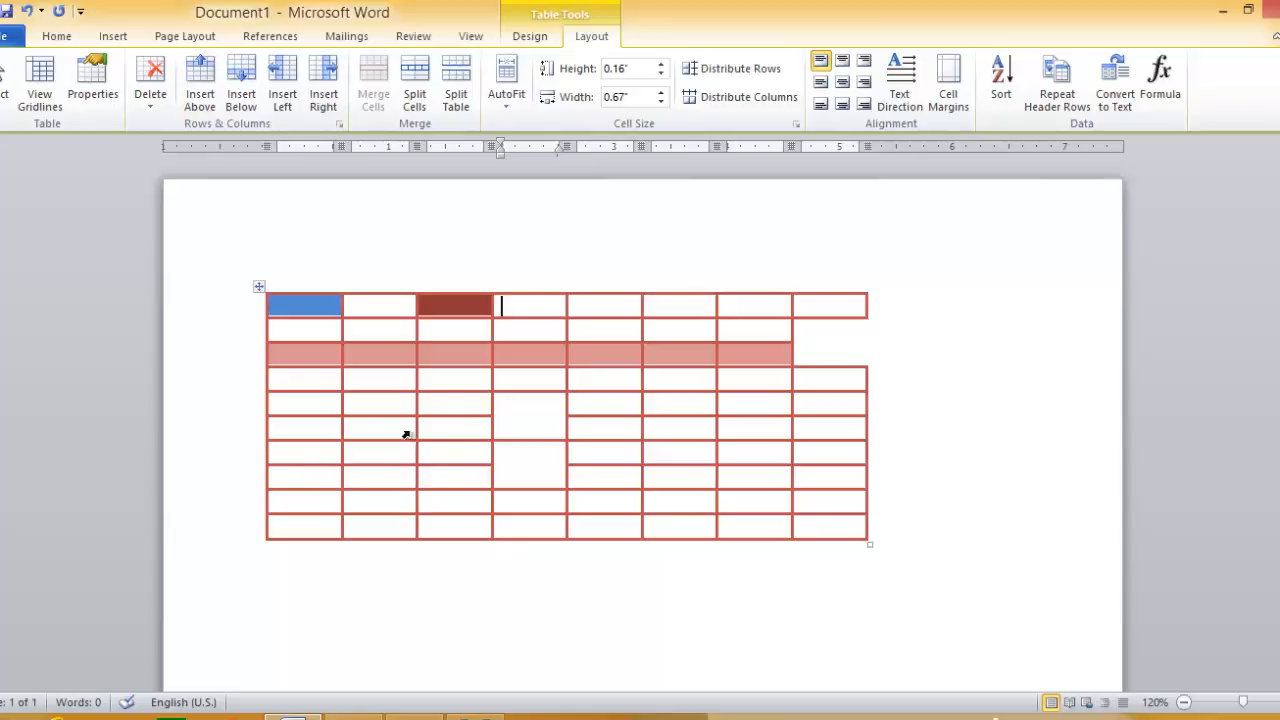
# Insert one row above the table's fourth row and another row directly below the newly added one
pyautogui.click(310, 378)
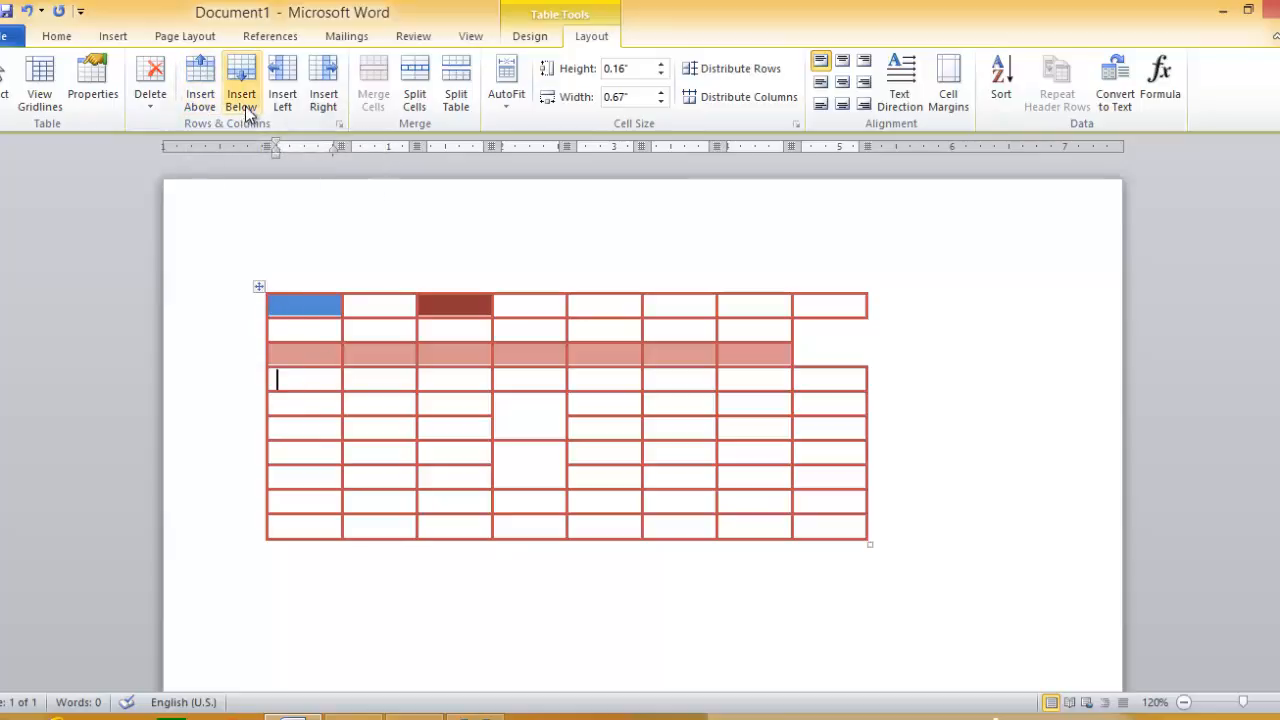
pyautogui.click(203, 99)
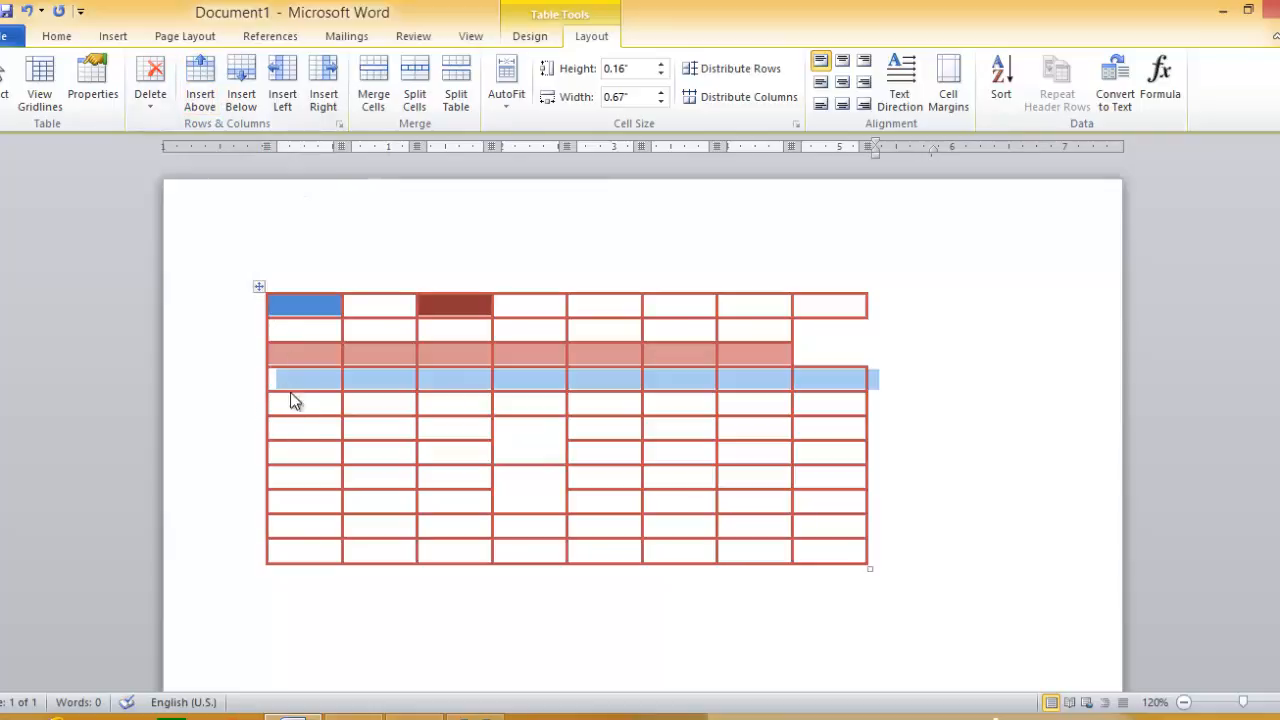
pyautogui.click(328, 375)
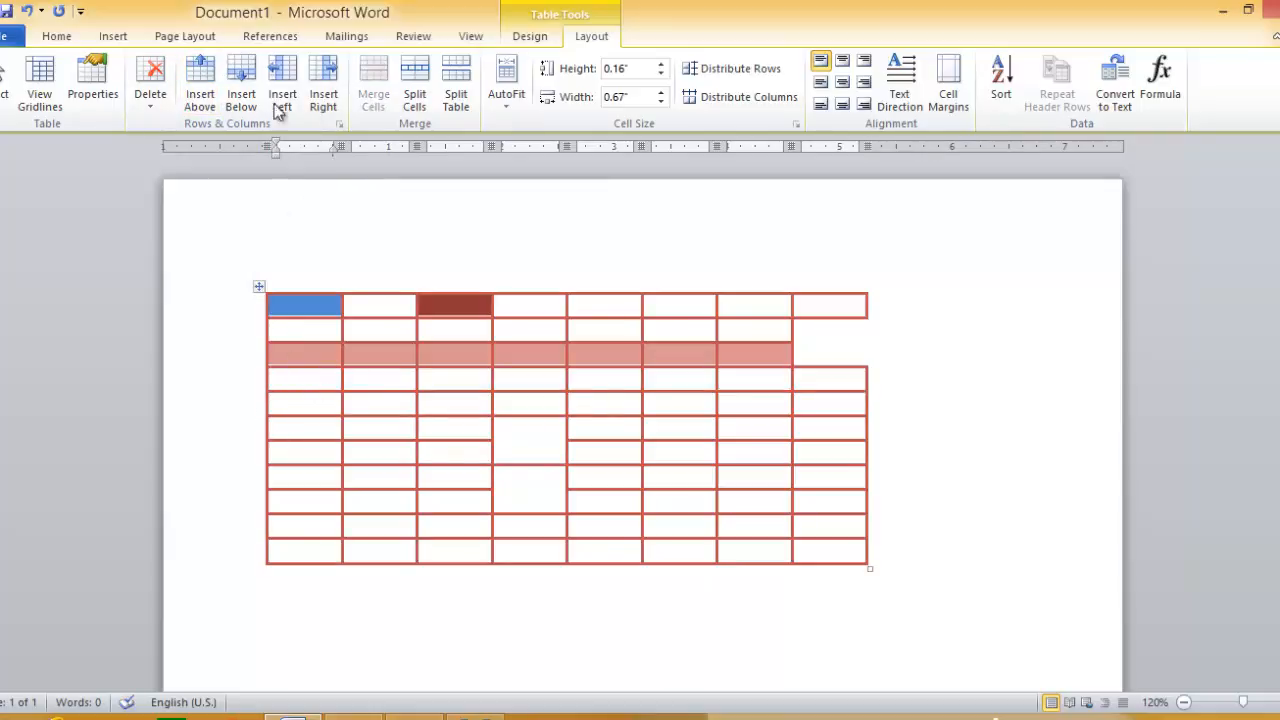
pyautogui.click(241, 100)
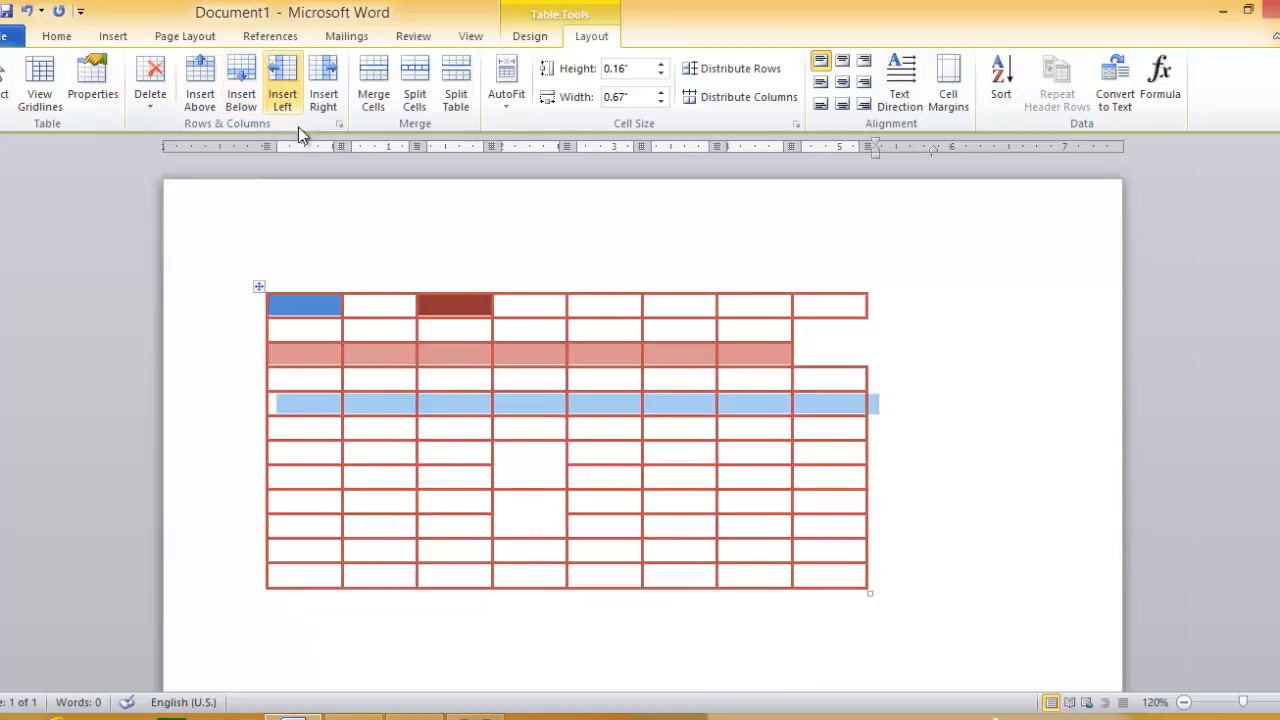
pyautogui.click(443, 404)
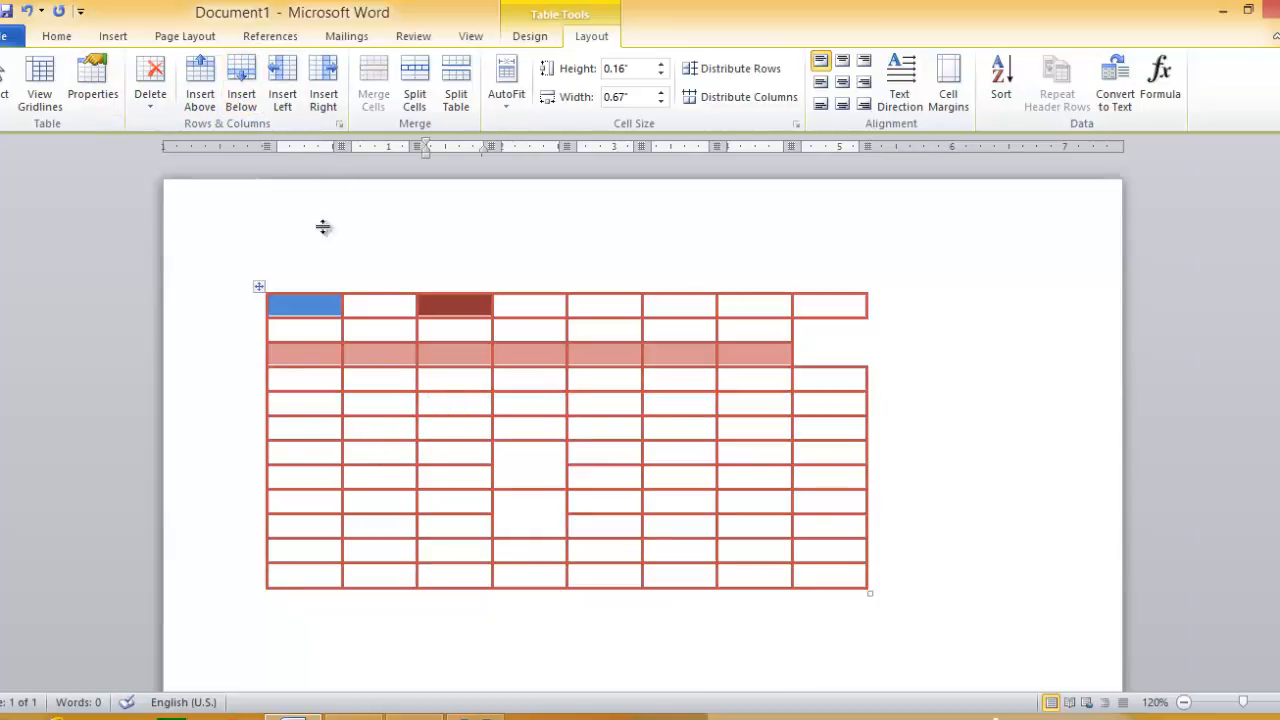
# Enter "rt" in the second cell and "erte" in the third cell of the fifth row
pyautogui.click(373, 406)
pyautogui.write('rt')
pyautogui.click(435, 405)
pyautogui.write('erte')
pyautogui.click(437, 430)
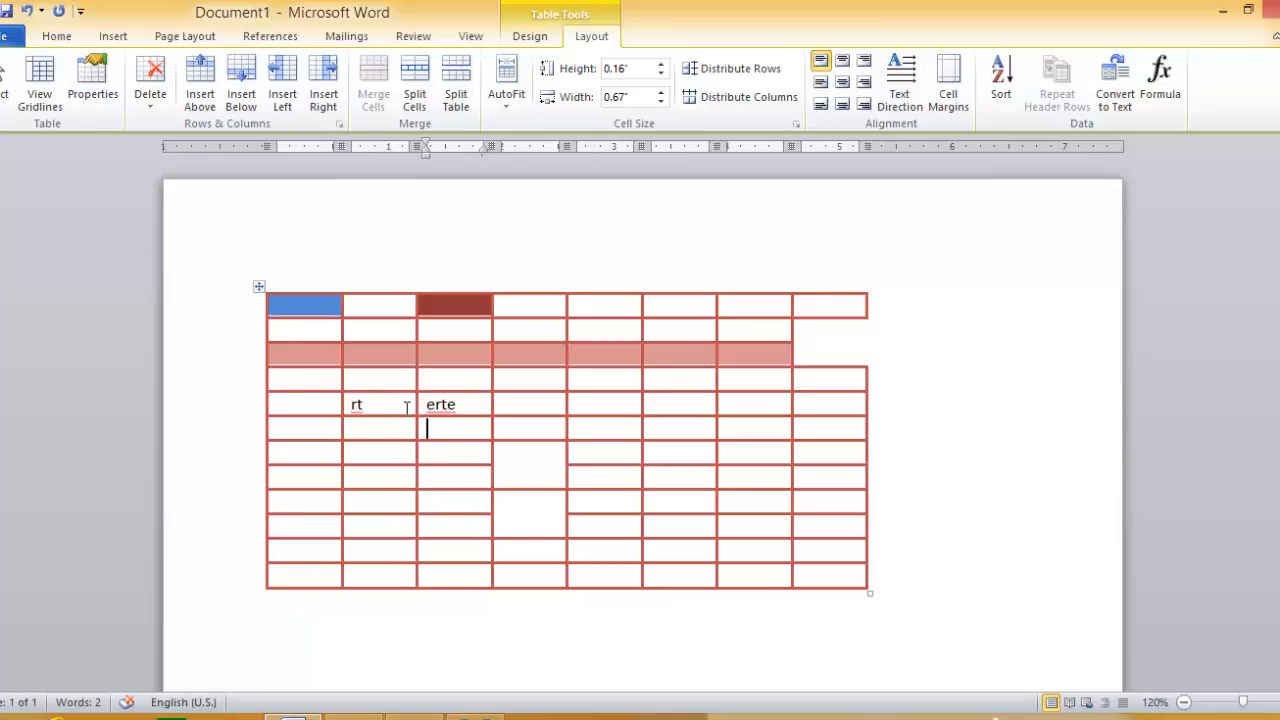
# Insert a new column to the right of the column containing "rt"
pyautogui.click(395, 408)
pyautogui.click(322, 88)
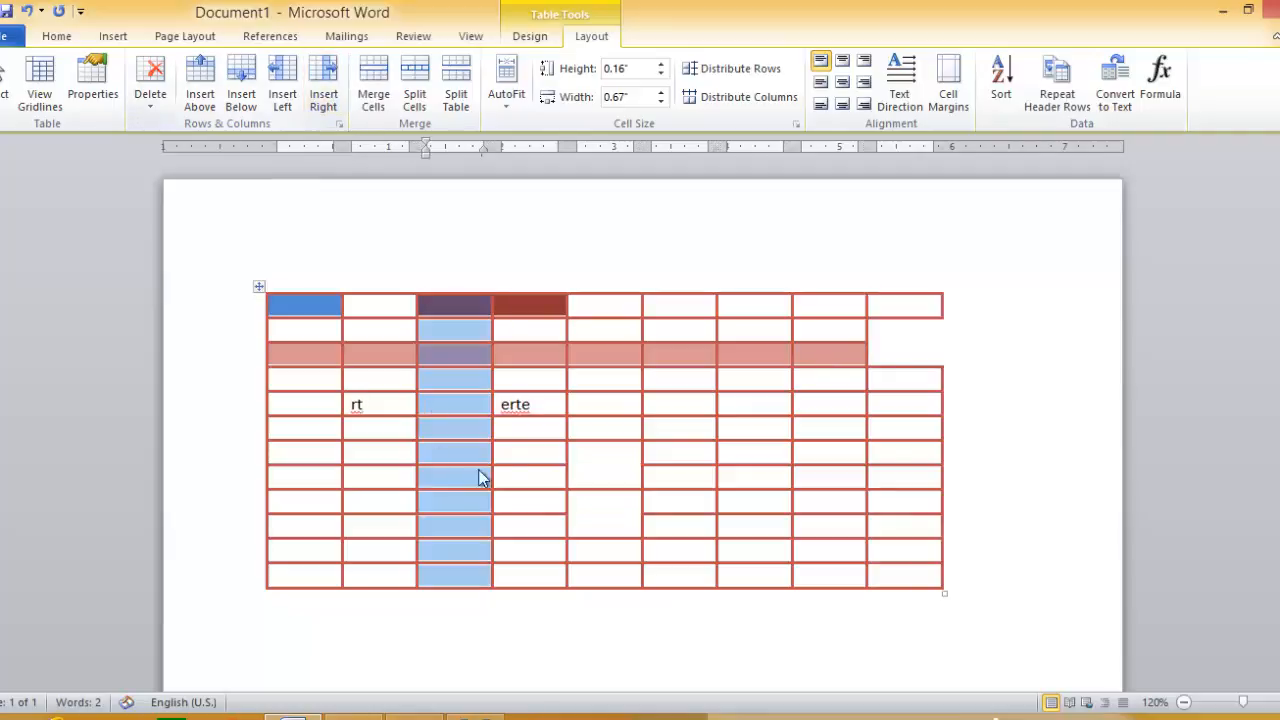
pyautogui.click(458, 405)
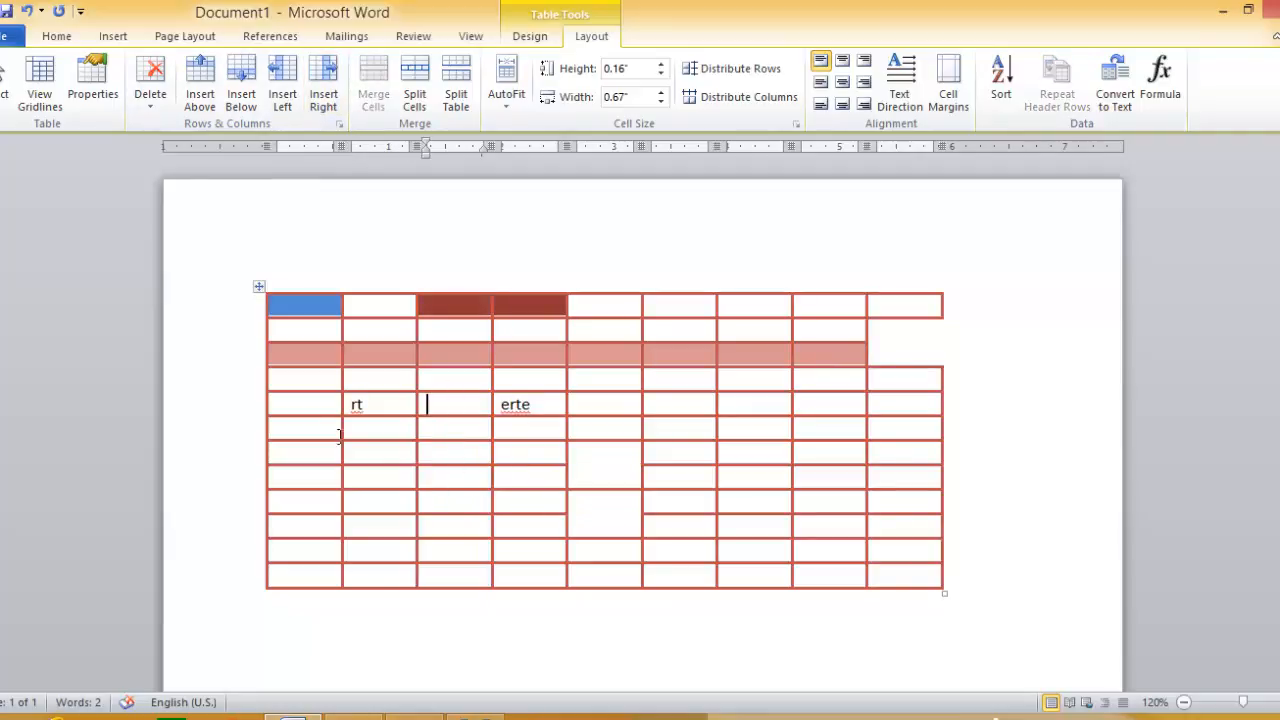
# Insert another column to the left of the empty third column, between "rt" and "erte"
pyautogui.click(364, 402)
pyautogui.click(463, 403)
pyautogui.click(281, 75)
pyautogui.click(463, 400)
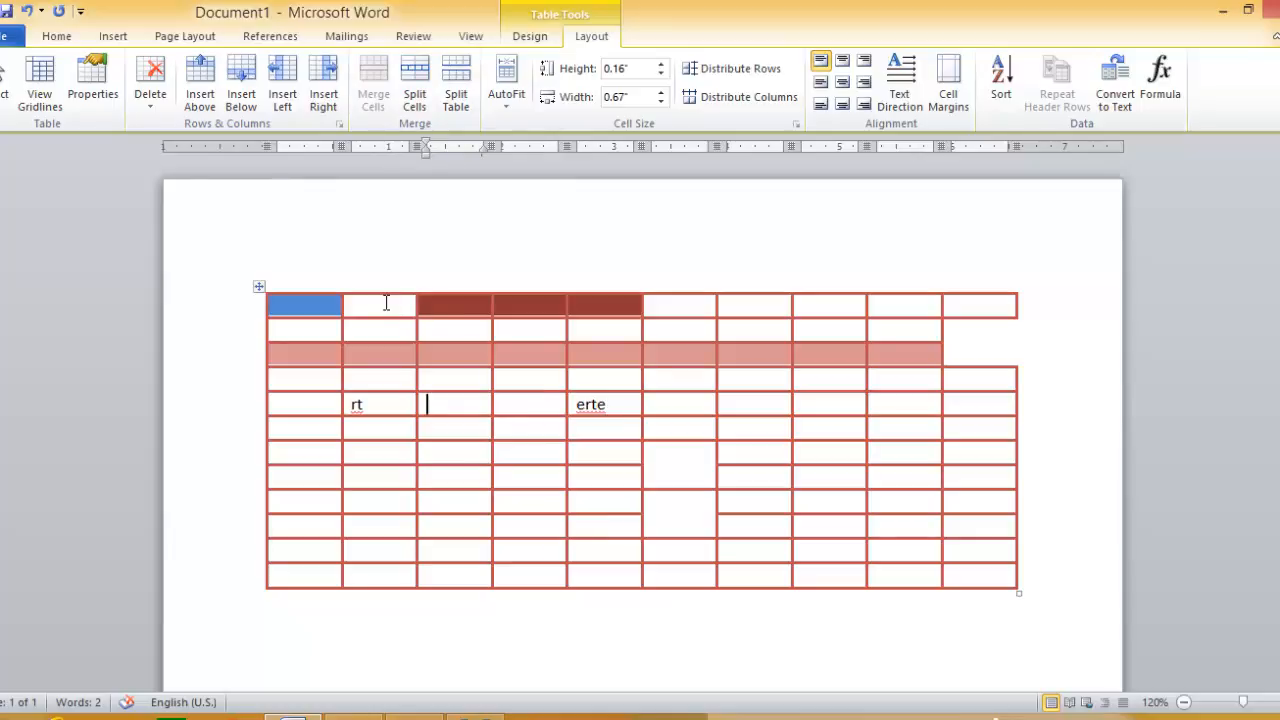
# Merge the cells of columns two to eight in the table's first two rows into one cell
pyautogui.moveTo(397, 315); pyautogui.dragTo(826, 319)
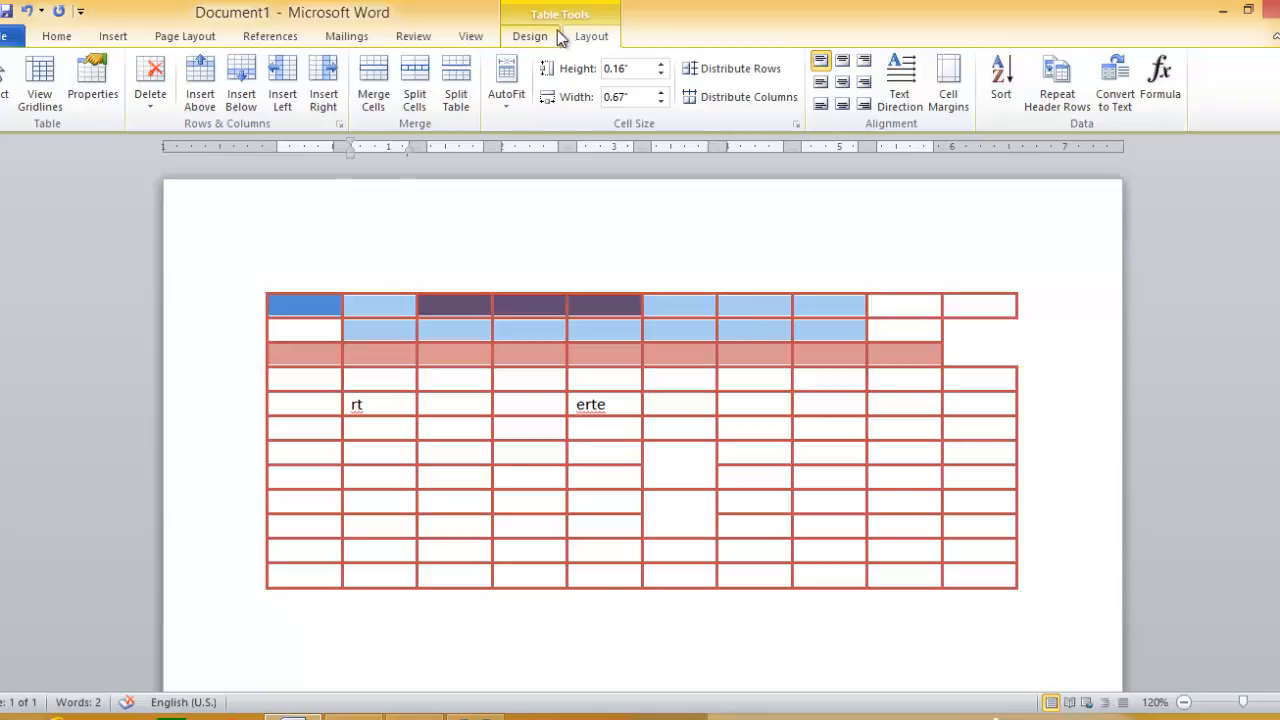
pyautogui.click(372, 84)
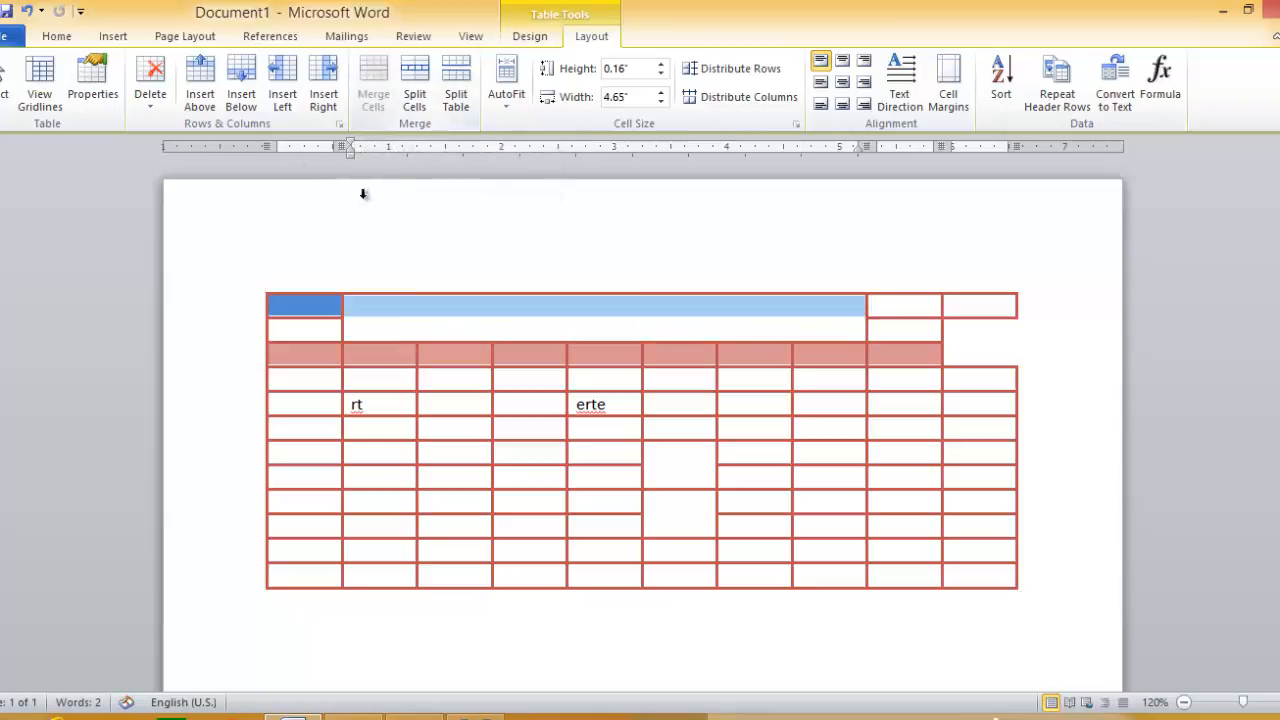
pyautogui.click(430, 328)
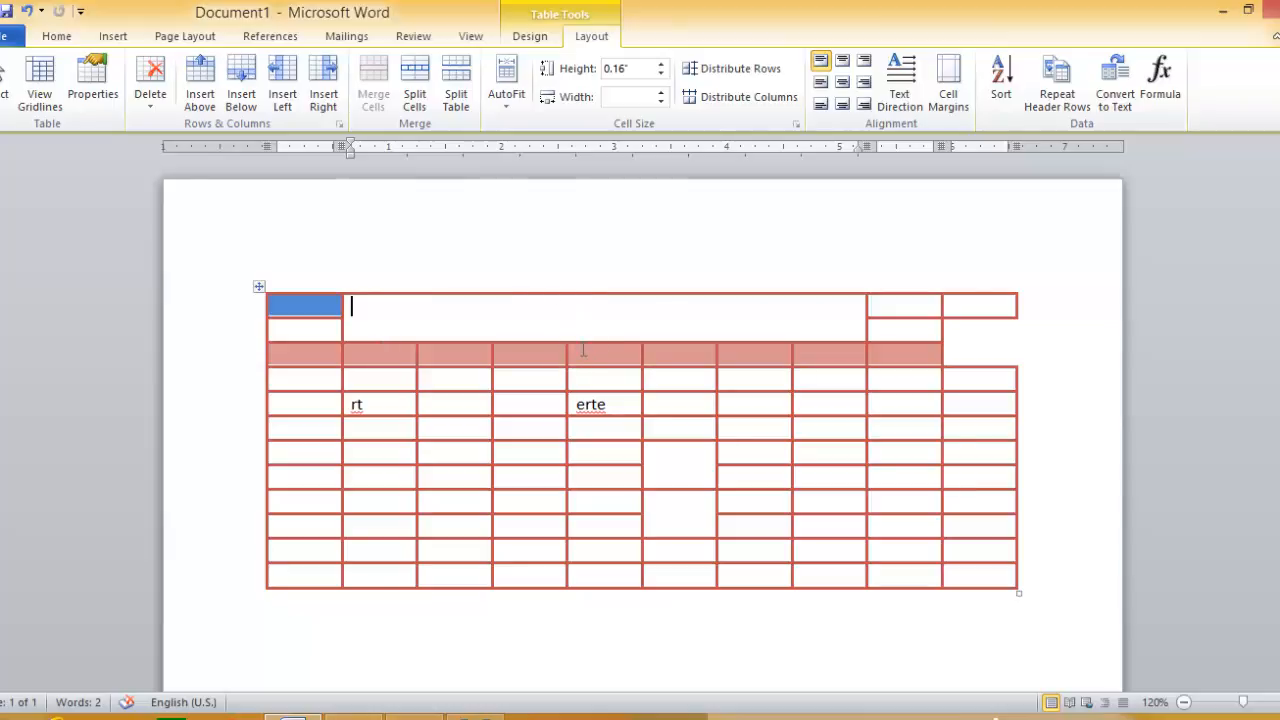
# Split the large merged cell in the first two rows into 2 columns and 1 row
pyautogui.click(456, 100)
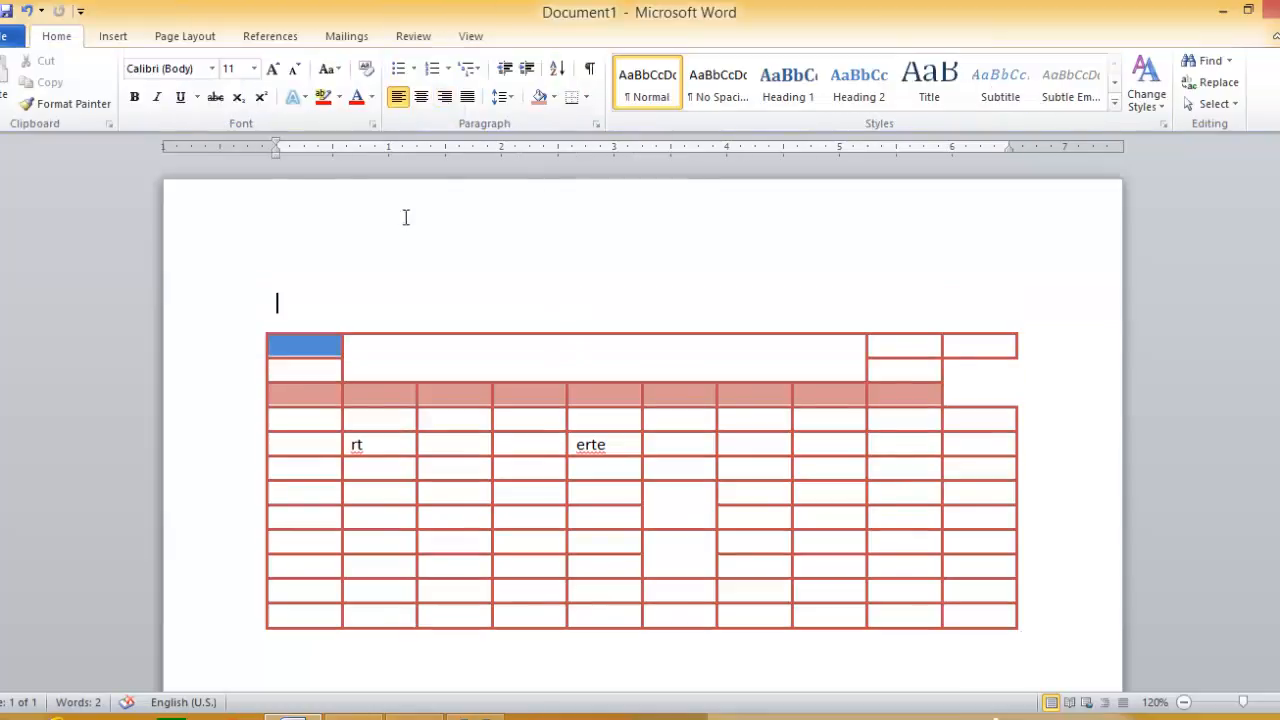
pyautogui.hotkey('ctrl', 'z')
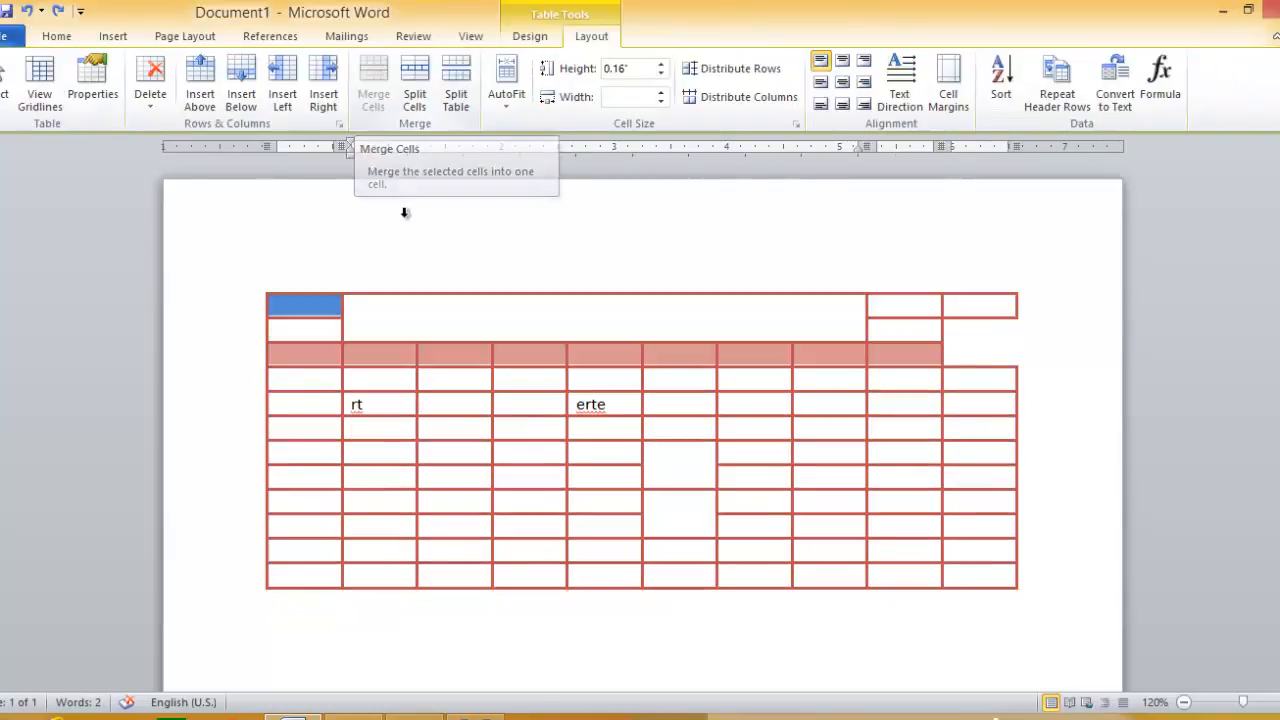
pyautogui.click(414, 88)
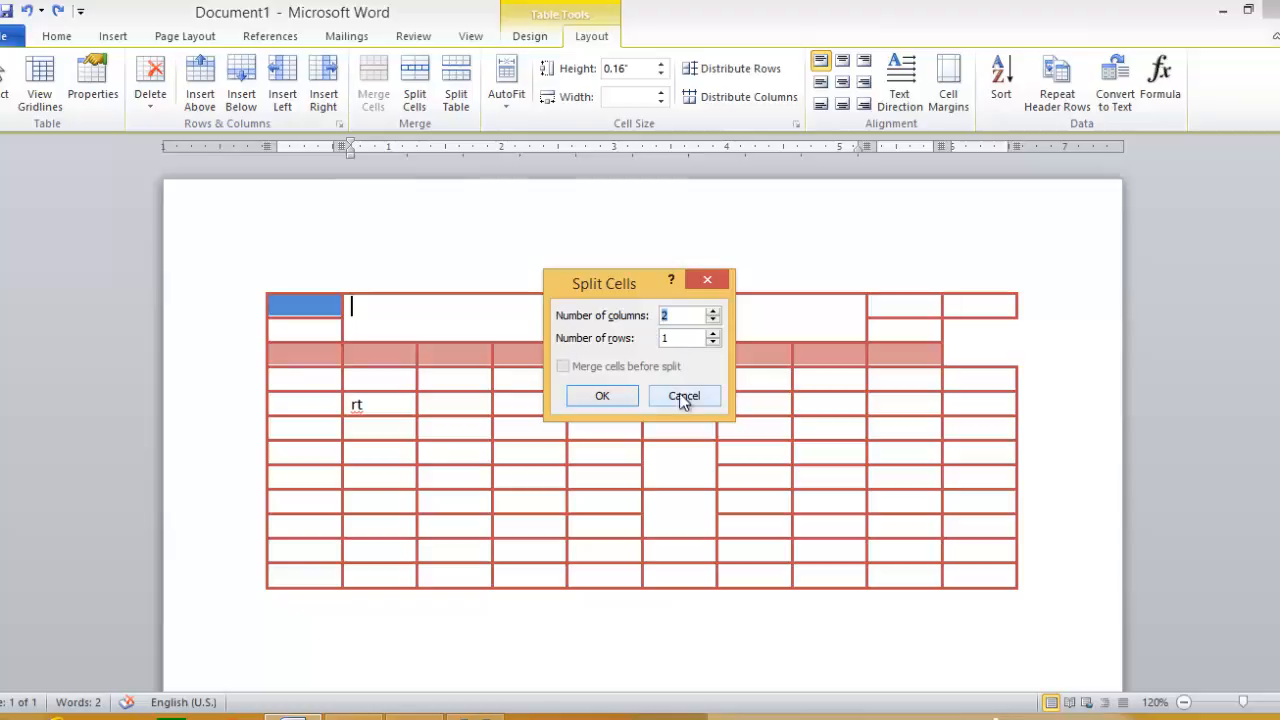
pyautogui.click(605, 396)
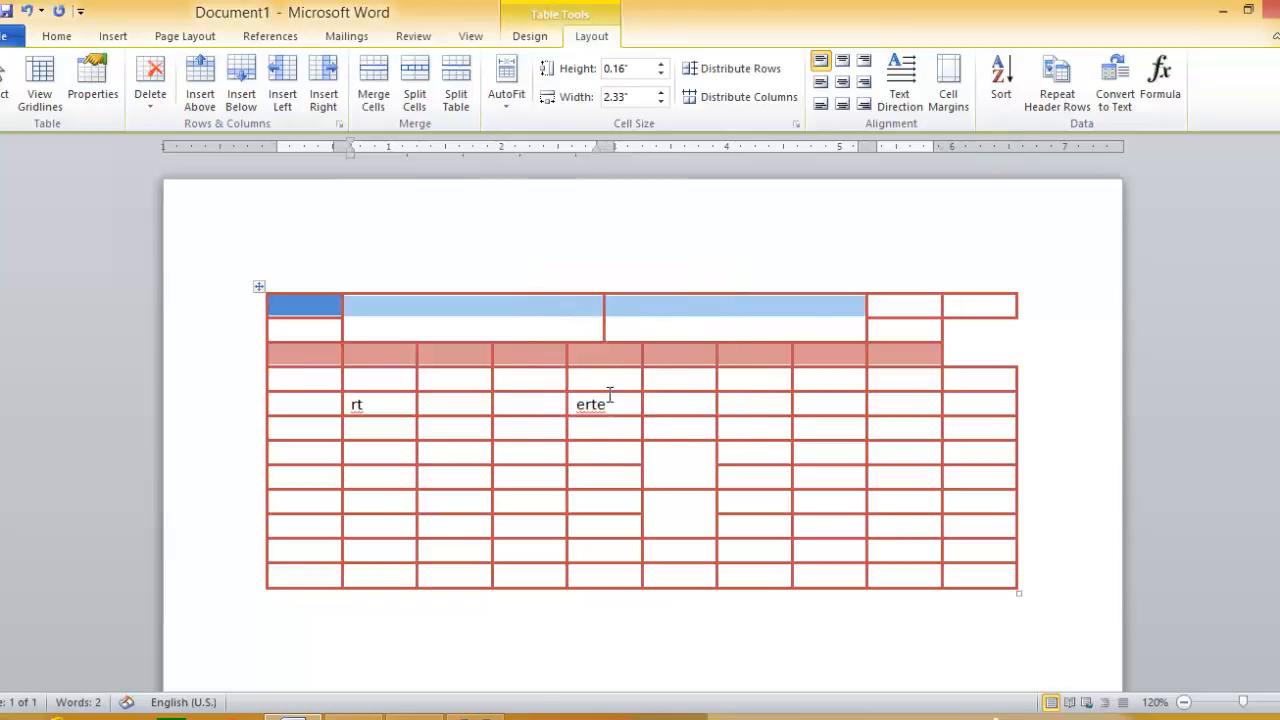
pyautogui.click(631, 323)
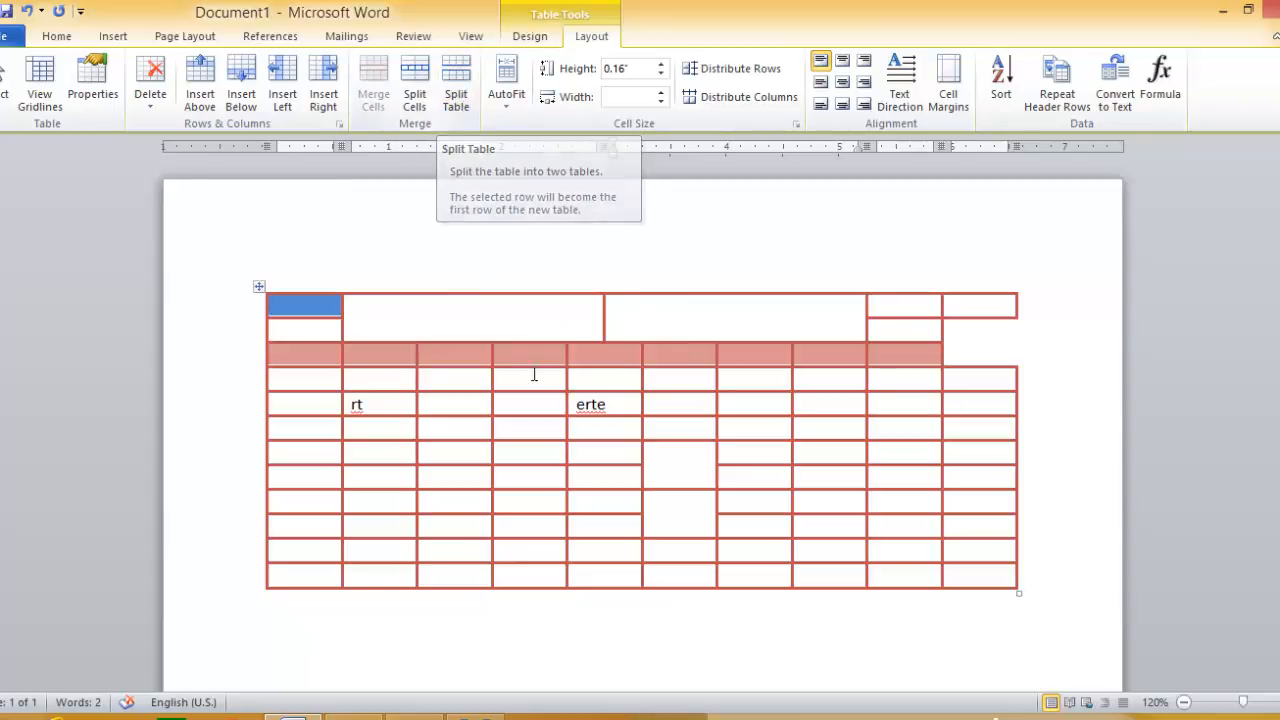
# Split the table in two so that its sixth row becomes the first row of the second table
pyautogui.click(515, 424)
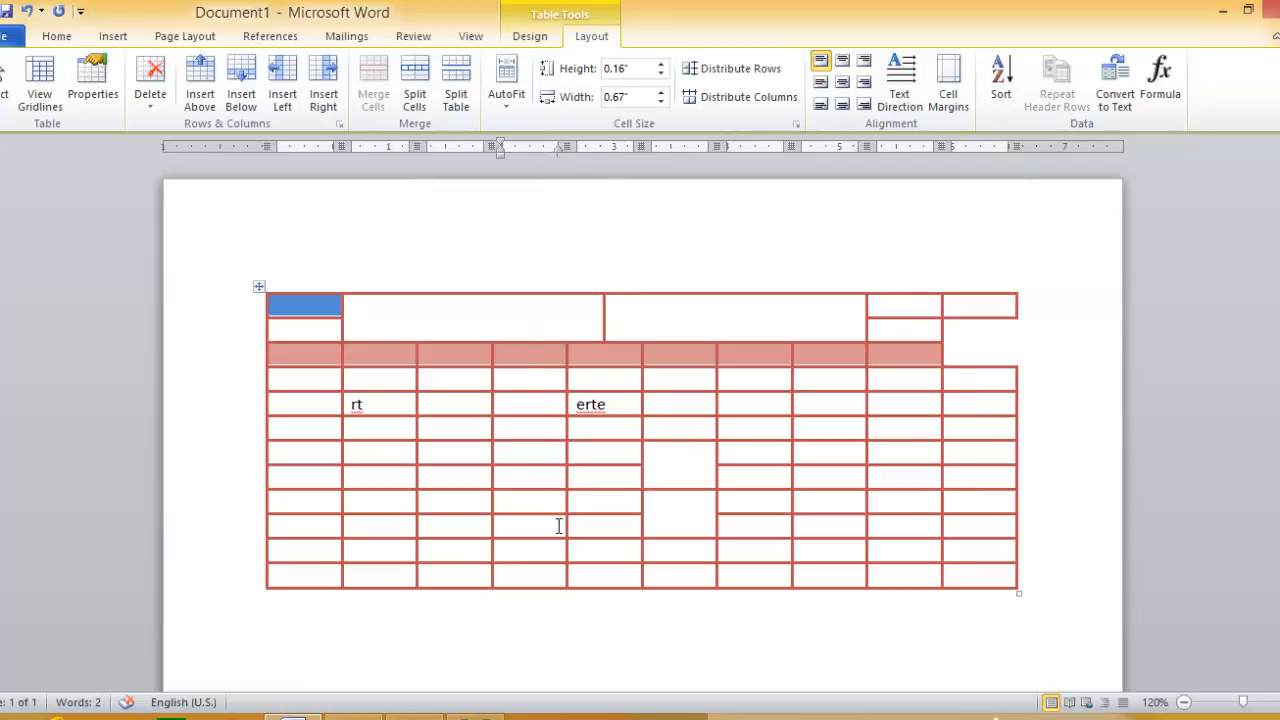
pyautogui.click(456, 96)
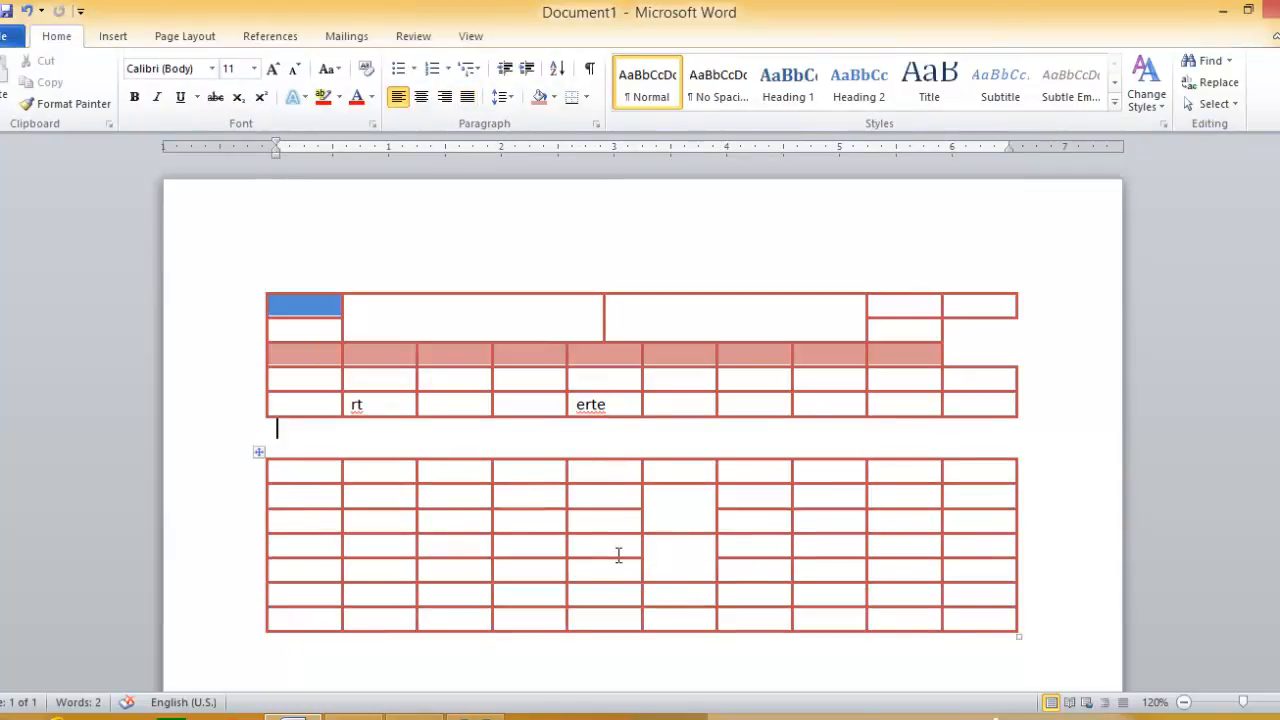
pyautogui.click(460, 472)
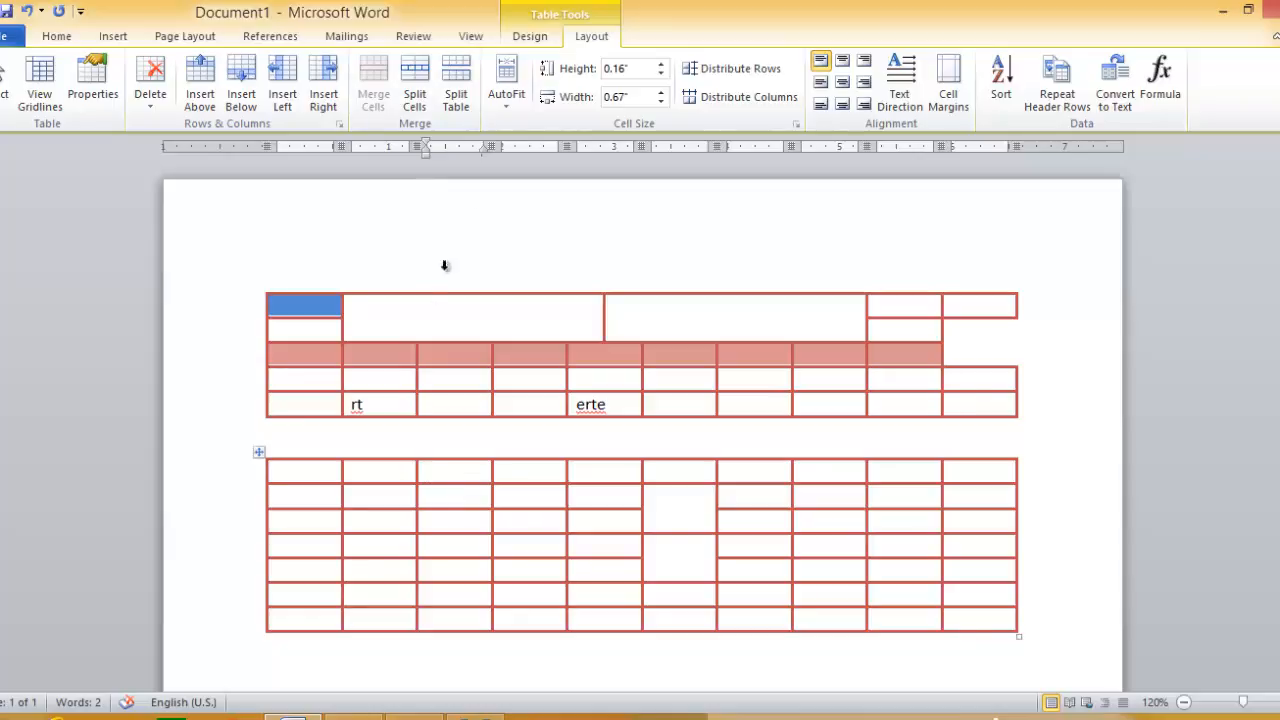
# Undo the table split so the rows form a single table
pyautogui.click(381, 472)
pyautogui.hotkey('ctrl', 'z')
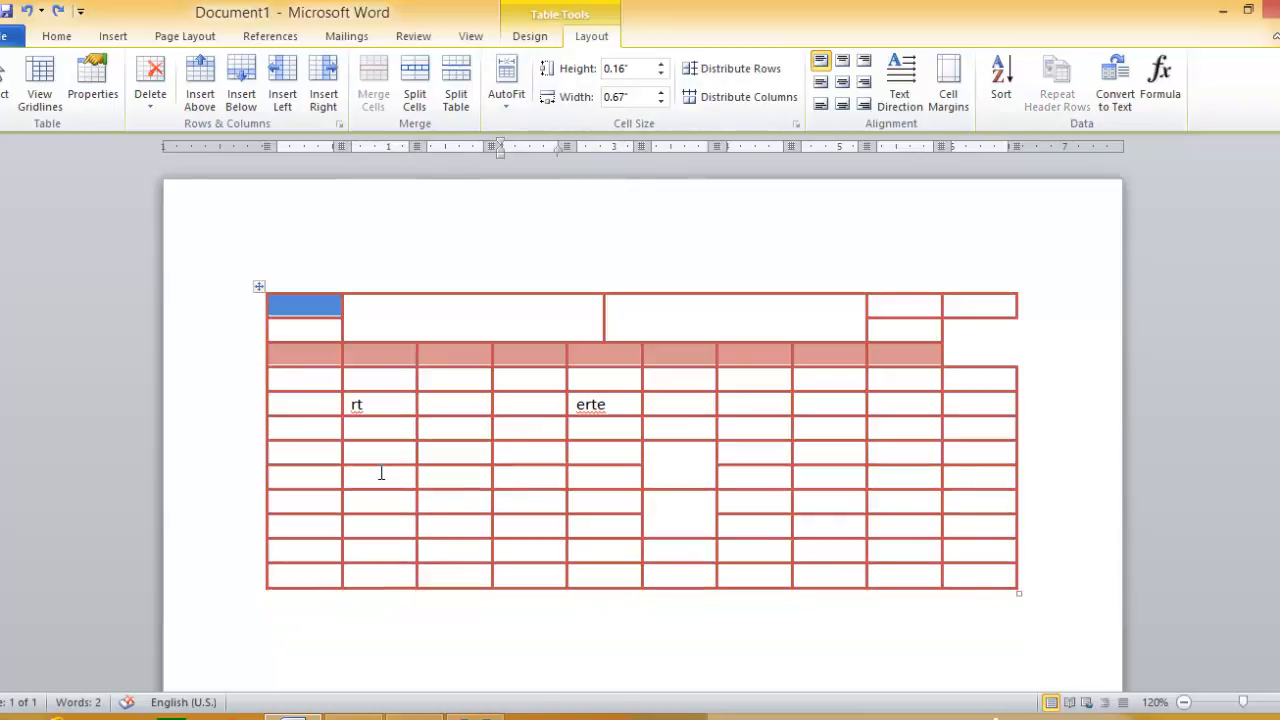
# Fill the table's sixth row with "Dgsjgd", "Aj", 7, 8, an empty fifth cell, 8, 7, 6, 5 and 4
pyautogui.click(328, 429)
pyautogui.write('dgsjgd')
pyautogui.press('Tab')
pyautogui.write('aj')
pyautogui.press('Tab')
pyautogui.write('7')
pyautogui.press('Tab')
pyautogui.write('8')
pyautogui.press('Tab')
pyautogui.press('Tab')
pyautogui.write('8')
pyautogui.press('Tab')
pyautogui.write('7')
pyautogui.press('Tab')
pyautogui.write('6')
pyautogui.press('Tab')
pyautogui.write('5')
pyautogui.press('Tab')
pyautogui.write('4')
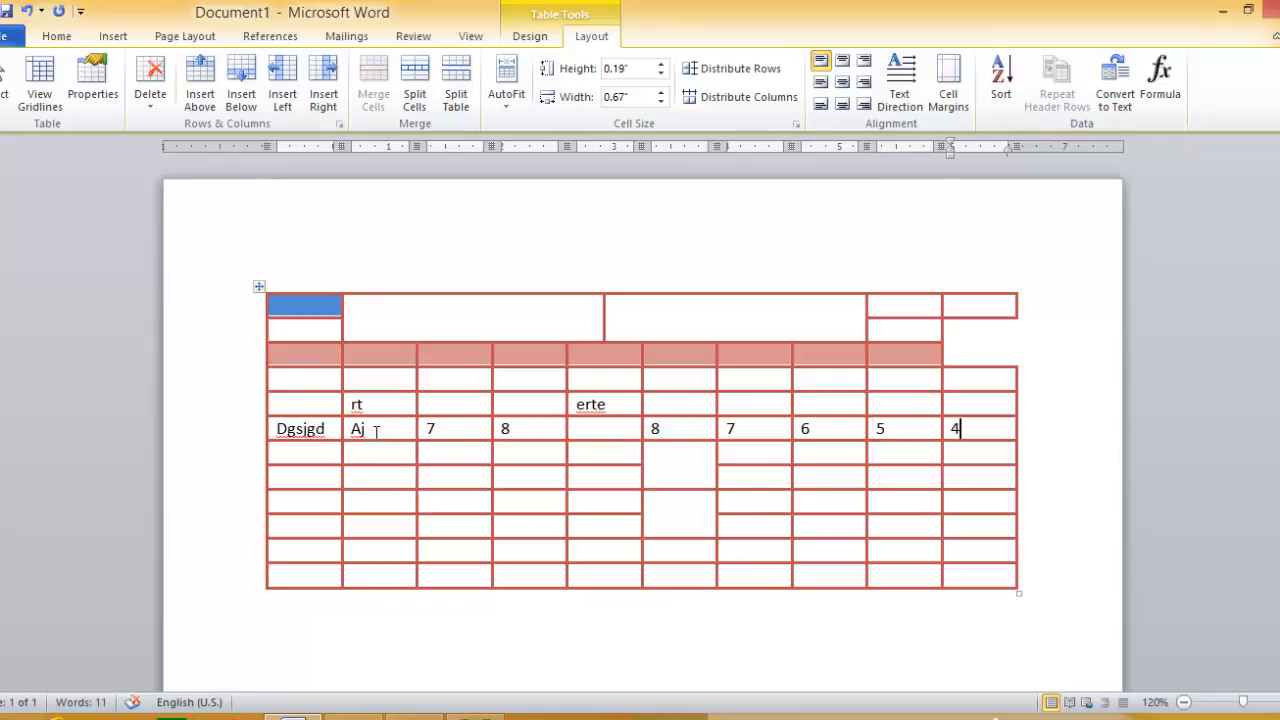
pyautogui.doubleClick(357, 428)
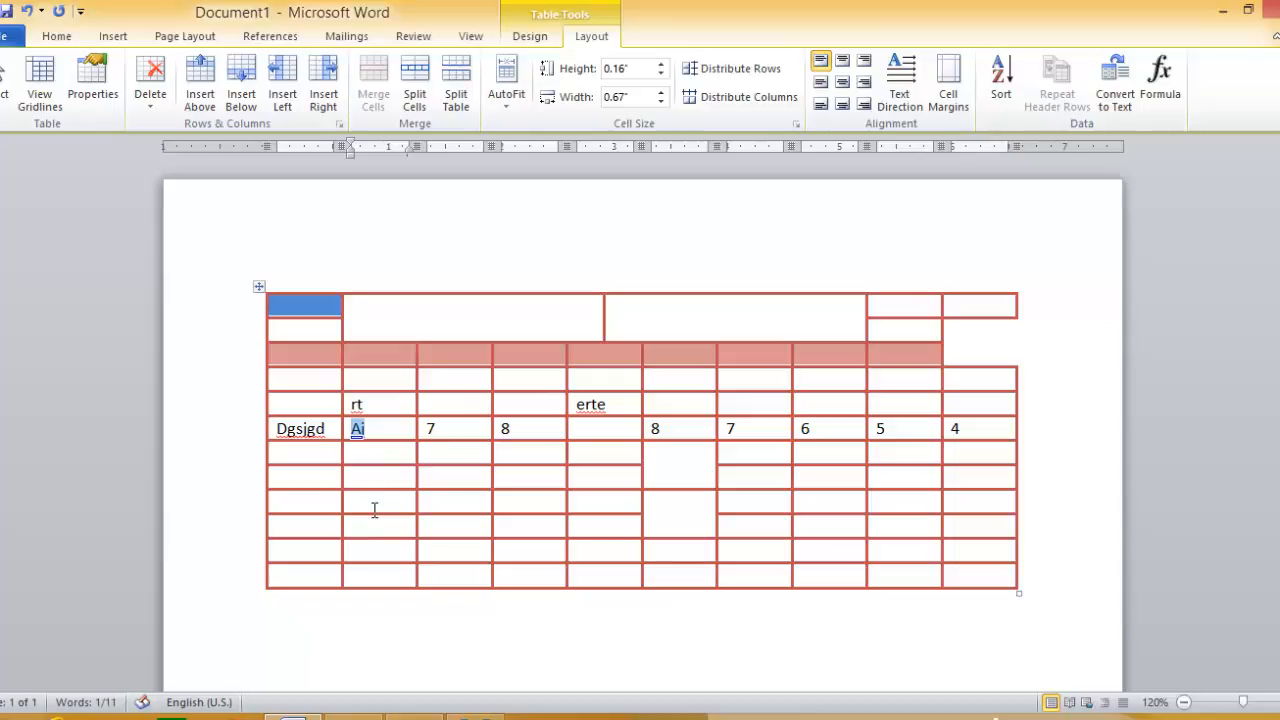
pyautogui.click(387, 429)
pyautogui.doubleClick(431, 429)
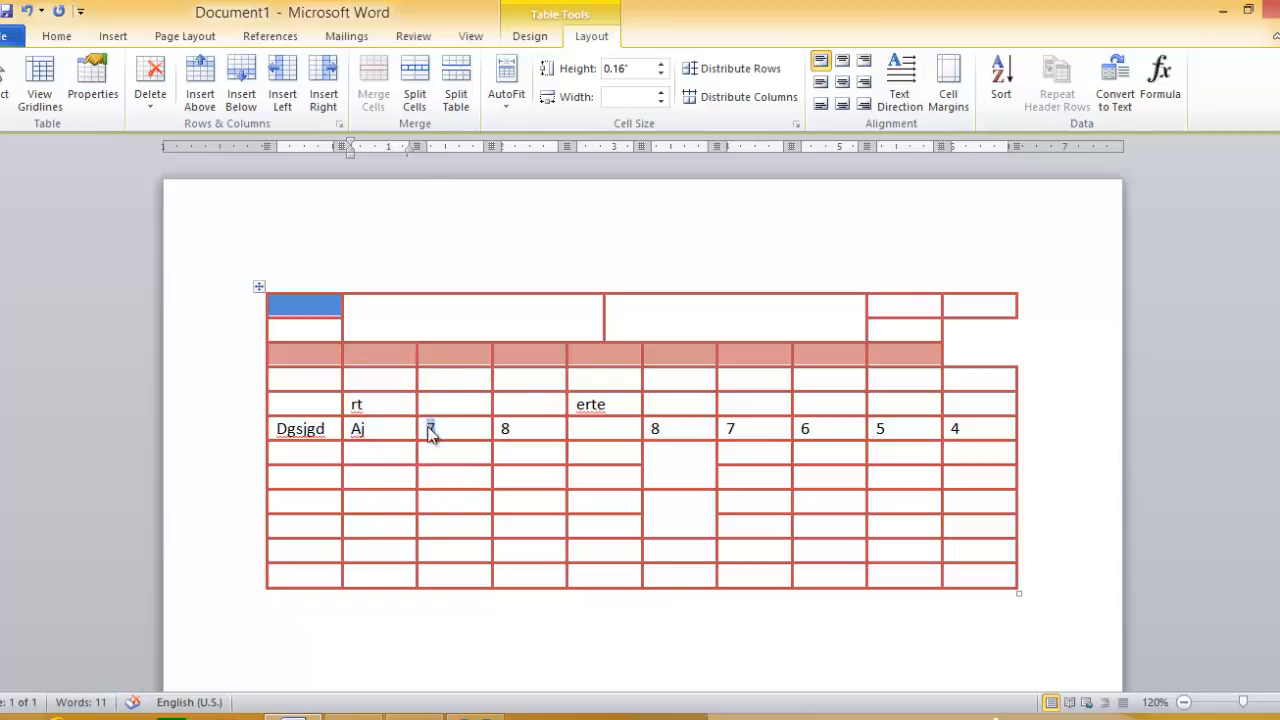
pyautogui.keyDown('shift'); pyautogui.click(506, 428); pyautogui.keyUp('shift')
# AutoFit the table's columns to their contents, and follow this by AutoFitting the table to the window
pyautogui.click(512, 428)
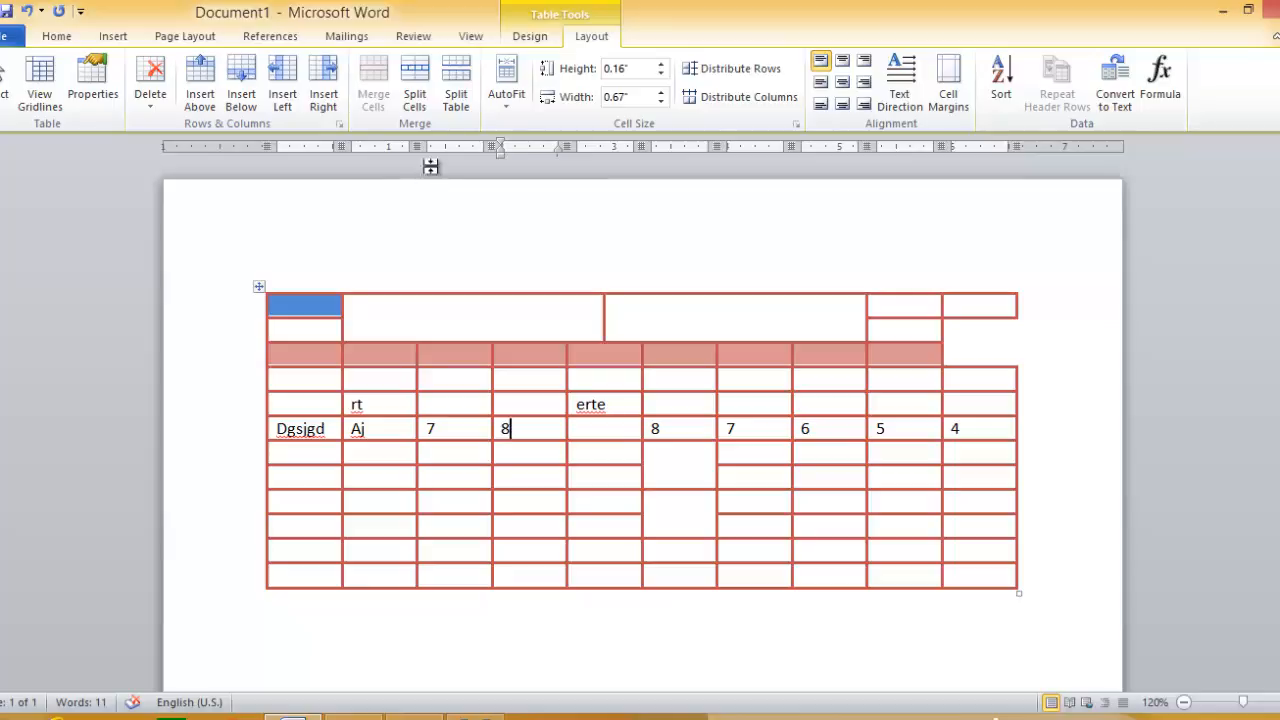
pyautogui.click(507, 92)
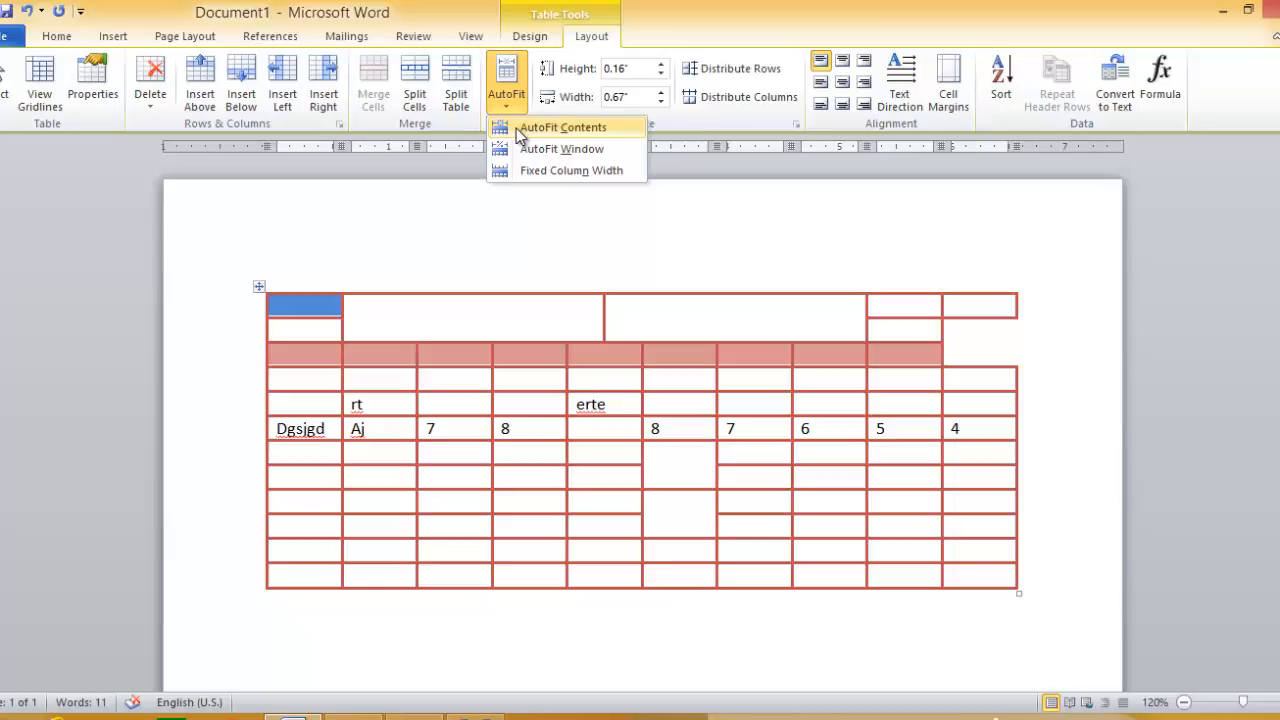
pyautogui.click(518, 134)
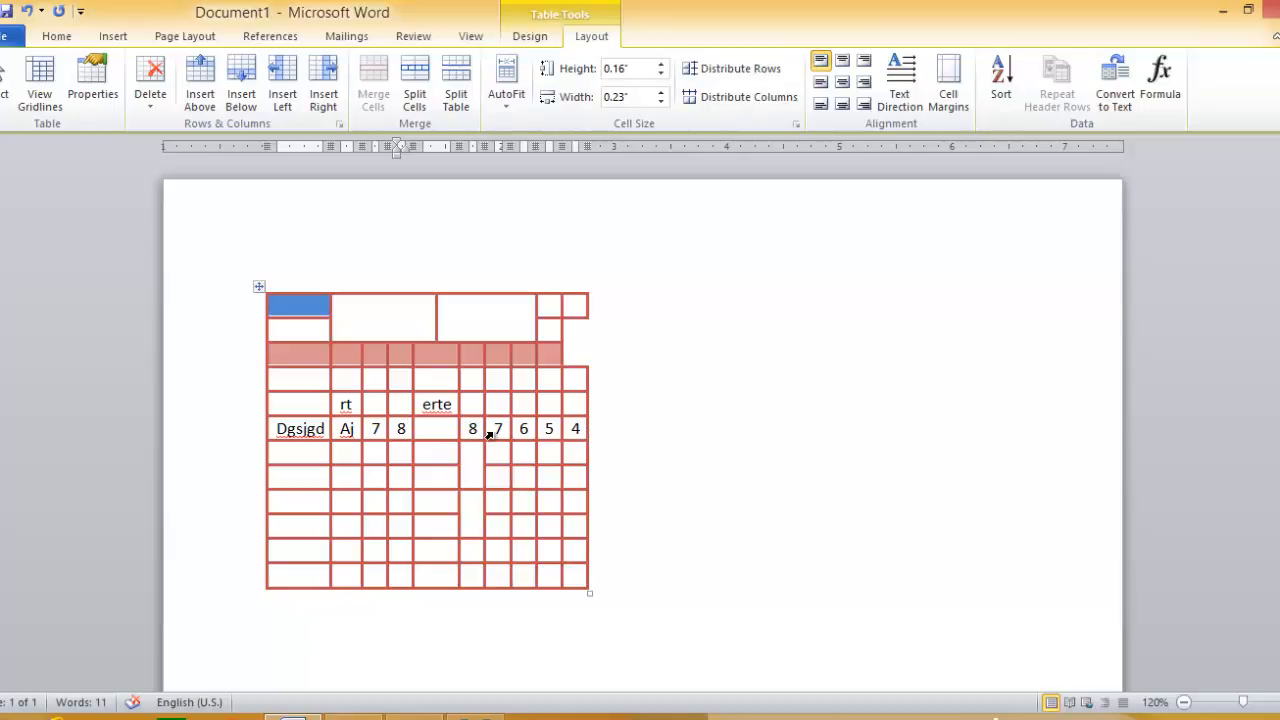
pyautogui.click(514, 105)
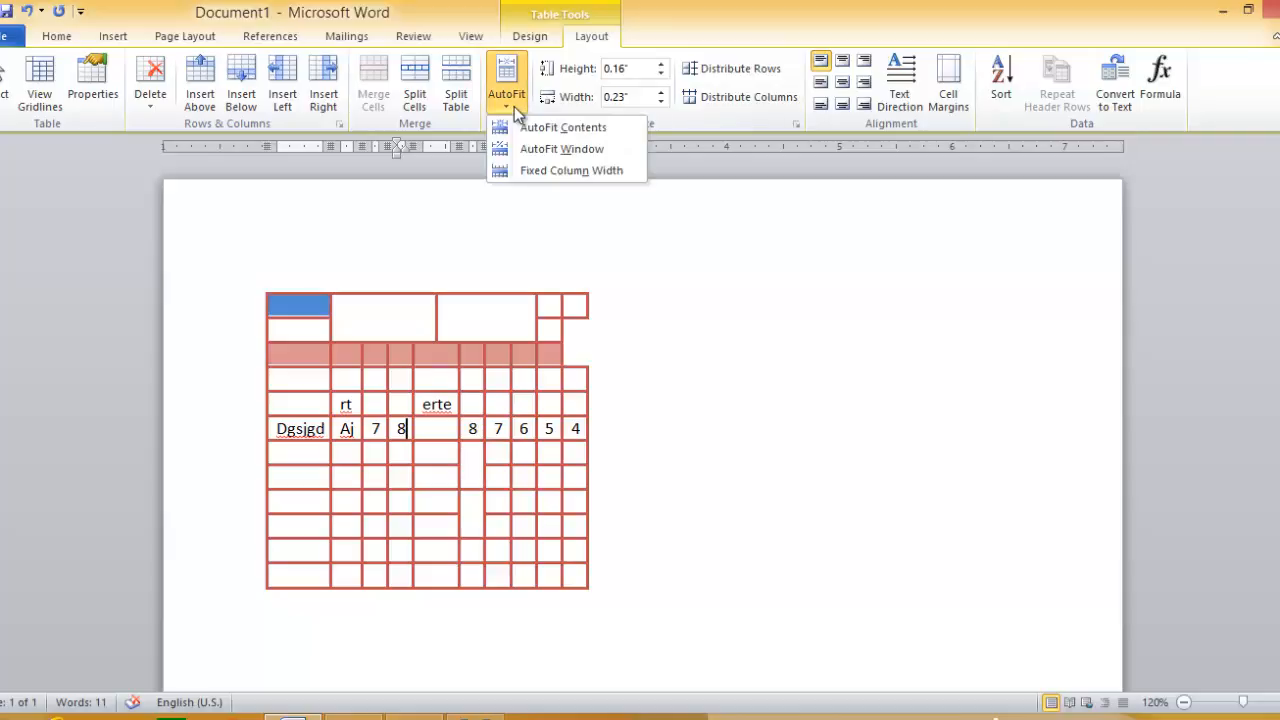
pyautogui.click(527, 152)
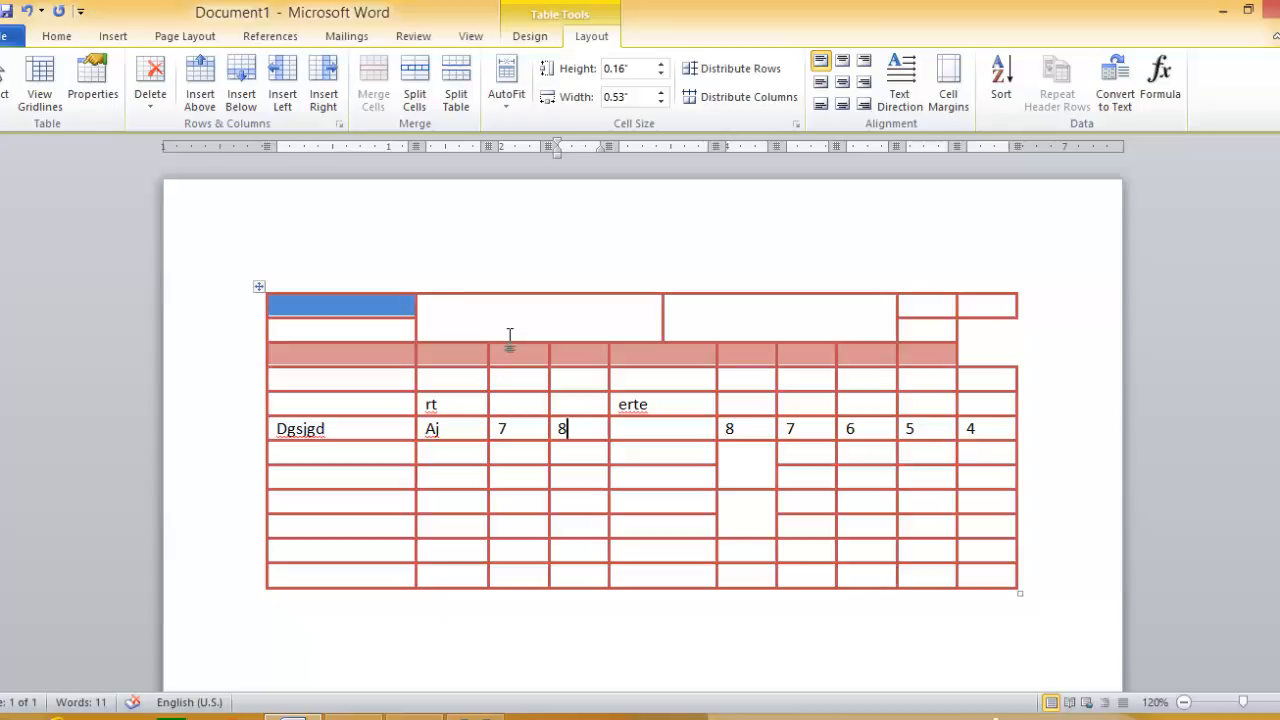
# Set the height of the table's sixth row to 0.6"
pyautogui.click(660, 65)
pyautogui.click(660, 65)
pyautogui.click(660, 65)
pyautogui.click(660, 65)
pyautogui.click(660, 65)
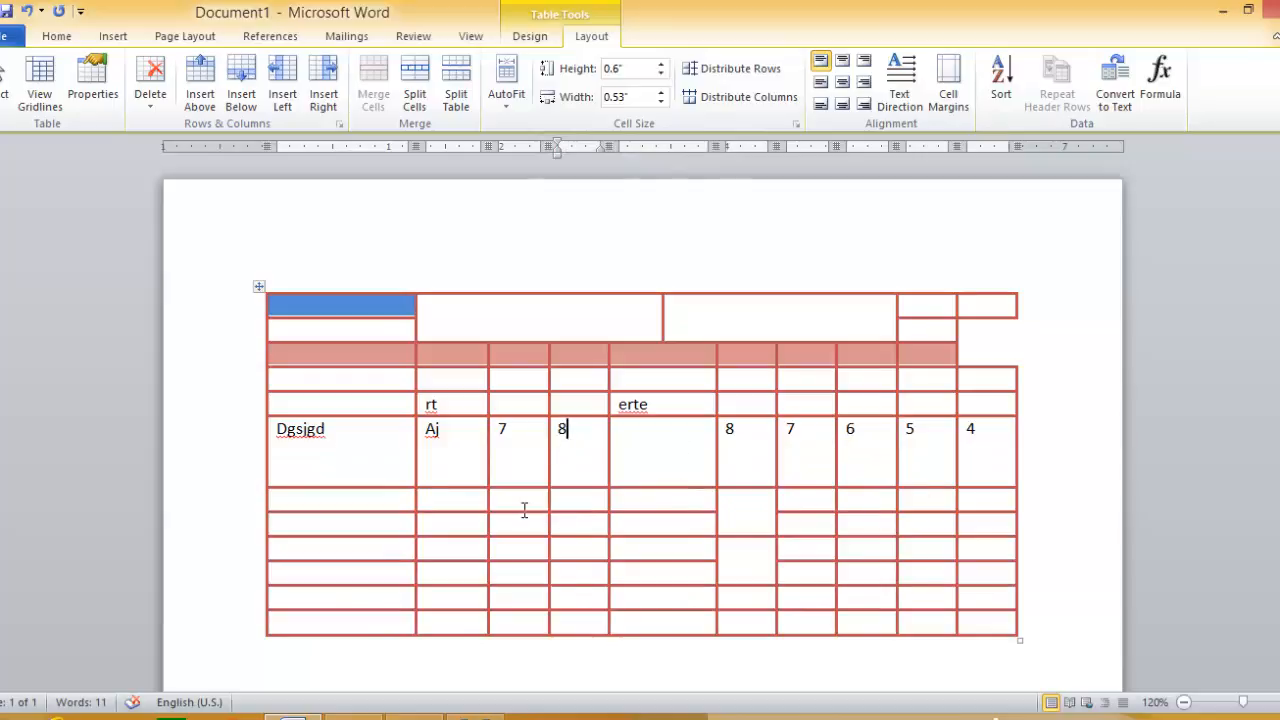
# Adjust the cell width of the table's fourth column, leaving it narrower than its neighbours
pyautogui.click(660, 92)
pyautogui.click(663, 93)
pyautogui.click(663, 93)
pyautogui.click(663, 93)
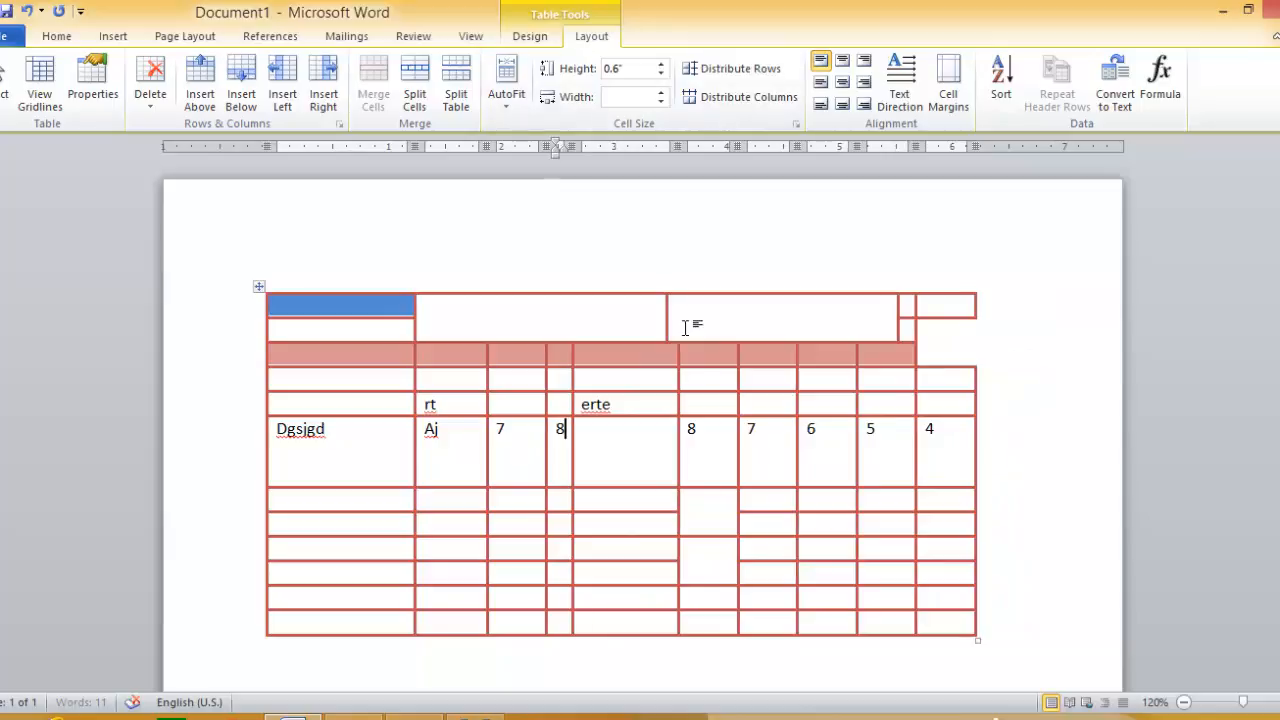
pyautogui.click(661, 102)
pyautogui.click(661, 102)
pyautogui.click(661, 102)
pyautogui.click(661, 102)
pyautogui.click(661, 102)
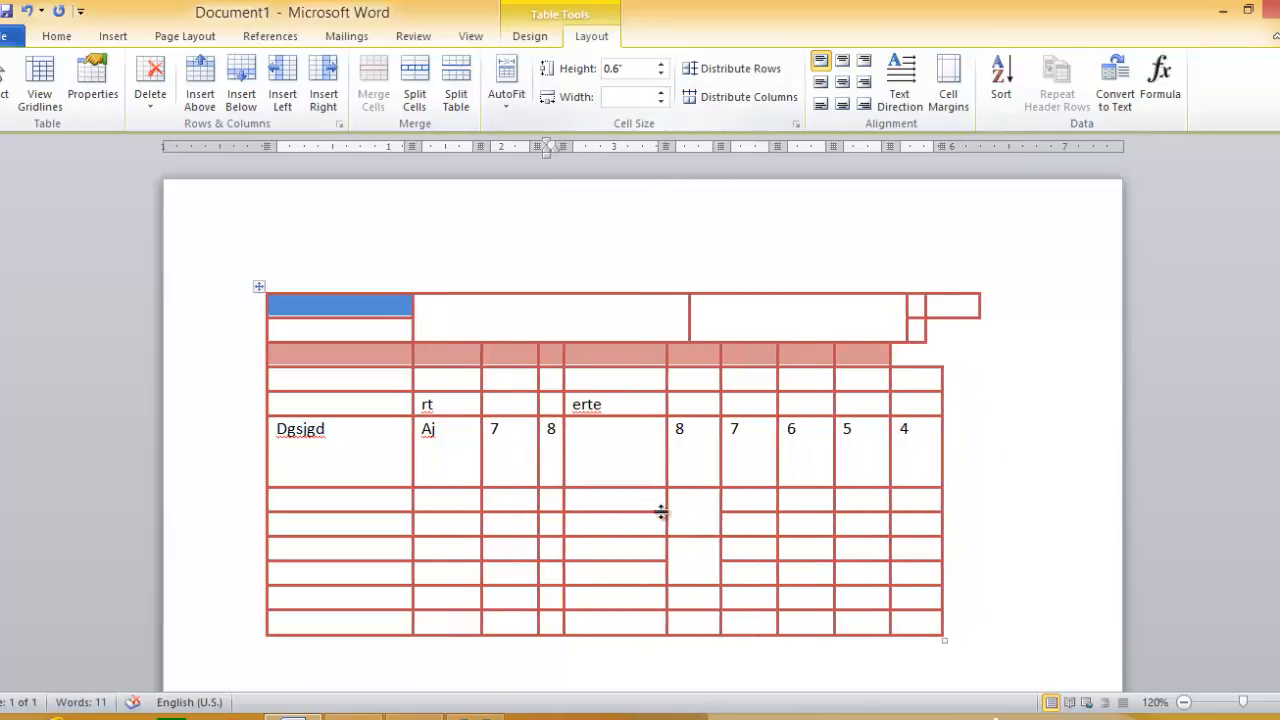
# Replace the text in the first cell of the tall sixth row with a person's first name
pyautogui.click(633, 457)
pyautogui.moveTo(357, 428); pyautogui.dragTo(243, 420)
pyautogui.press('Delete')
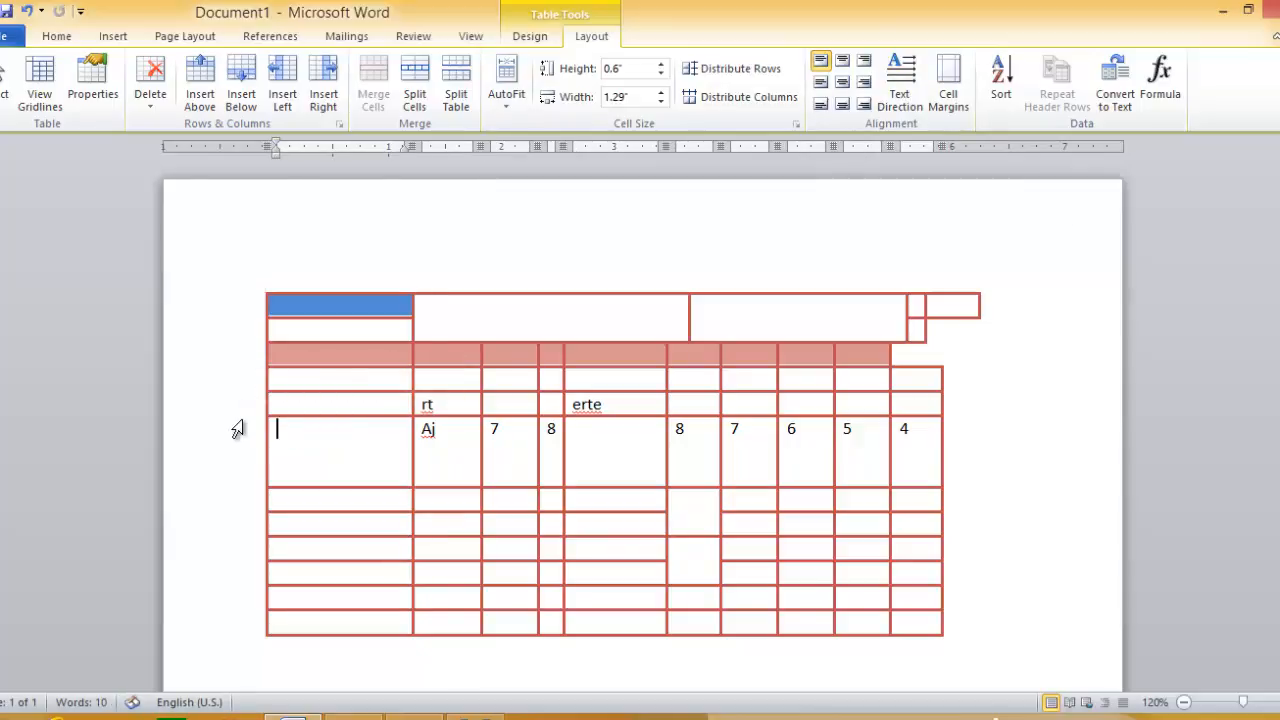
pyautogui.write('amit')
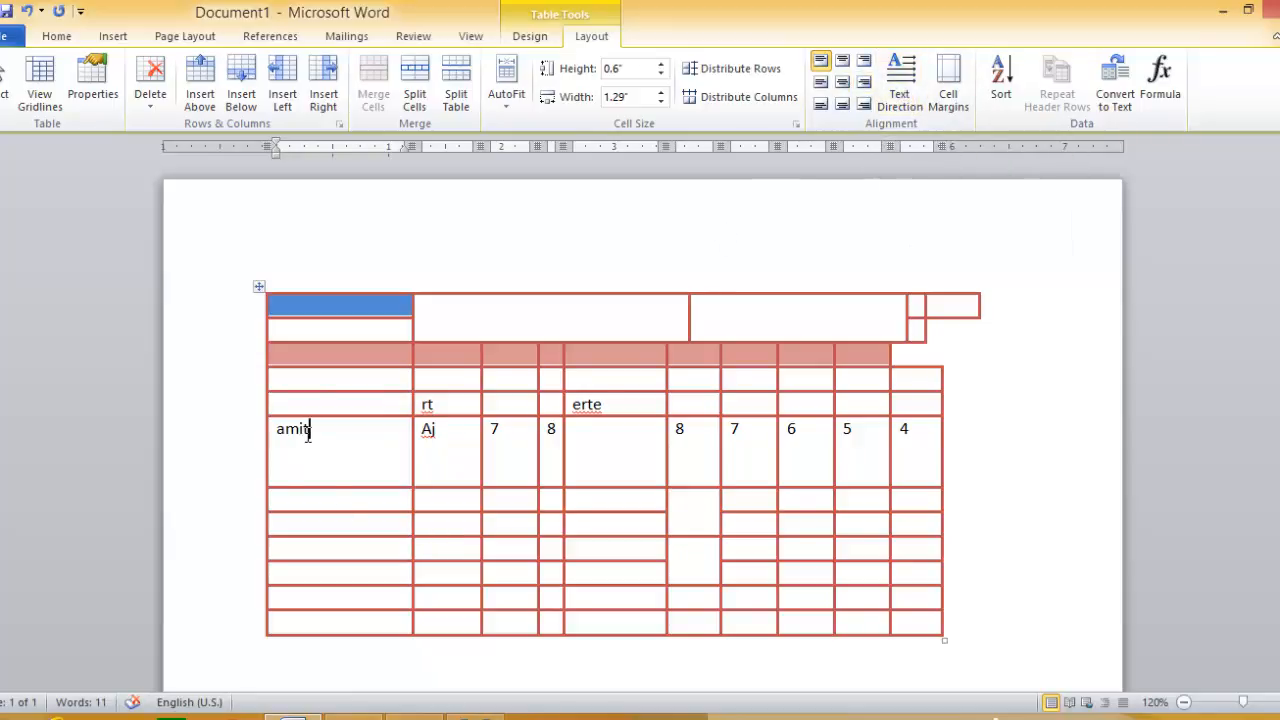
# Try the top, middle and bottom alignment options on the name cell, ending with Align Bottom Left
pyautogui.click(843, 63)
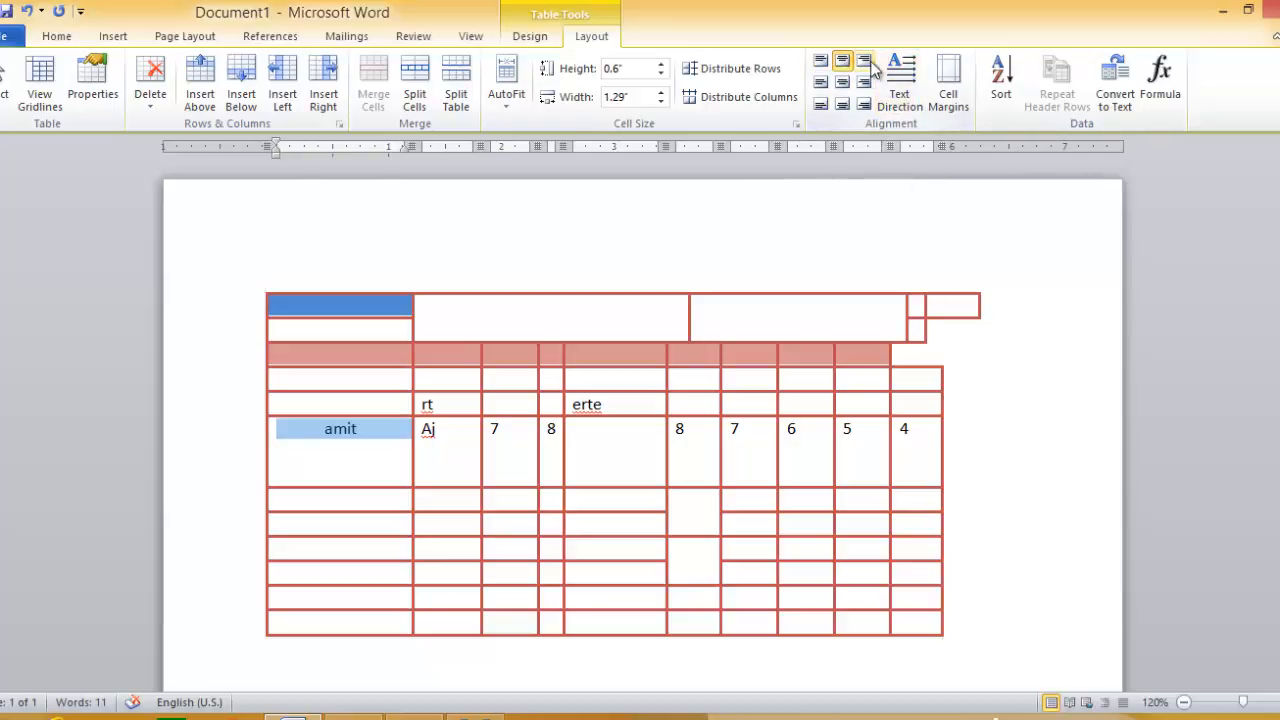
pyautogui.click(865, 62)
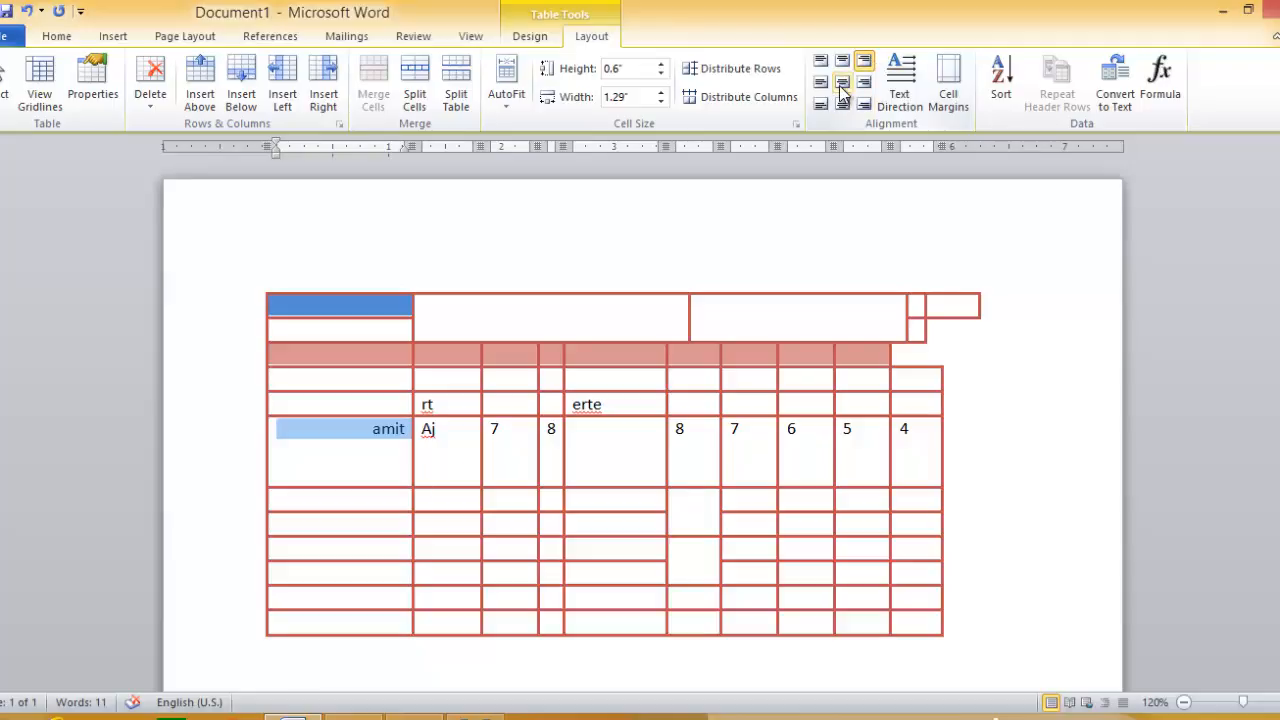
pyautogui.click(842, 86)
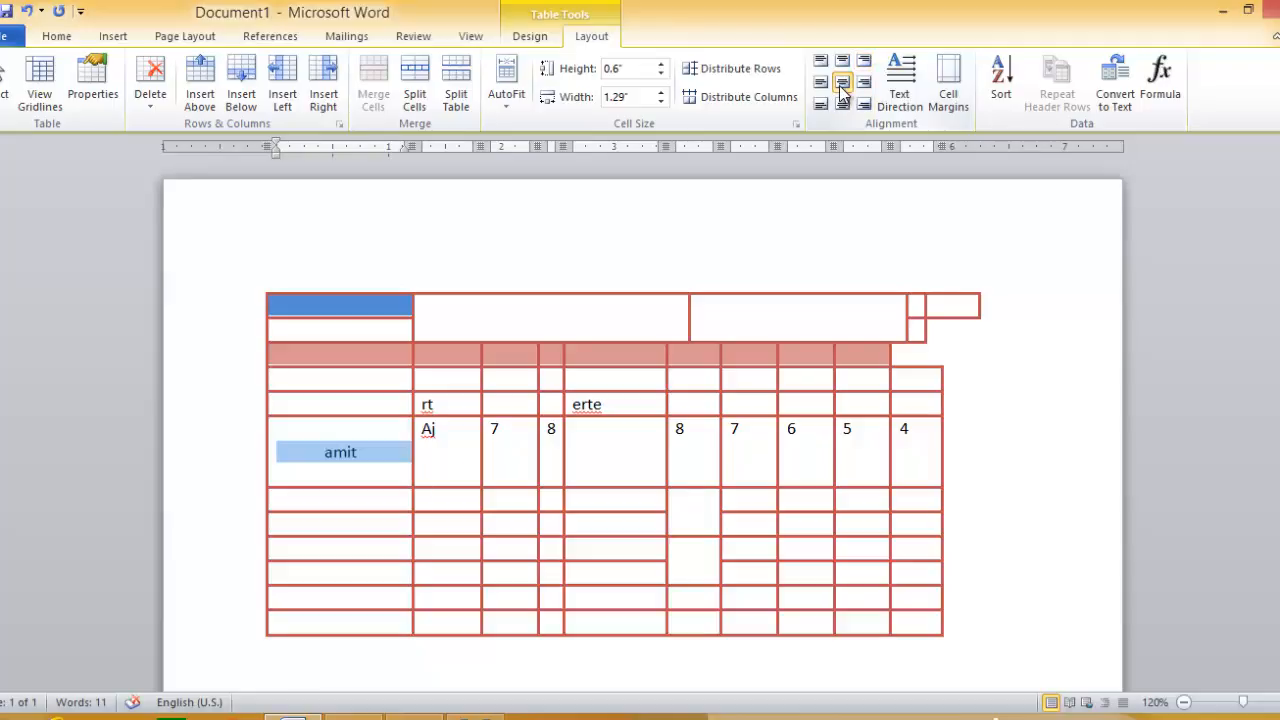
pyautogui.click(821, 84)
pyautogui.click(865, 84)
pyautogui.click(865, 105)
pyautogui.click(842, 105)
pyautogui.click(821, 105)
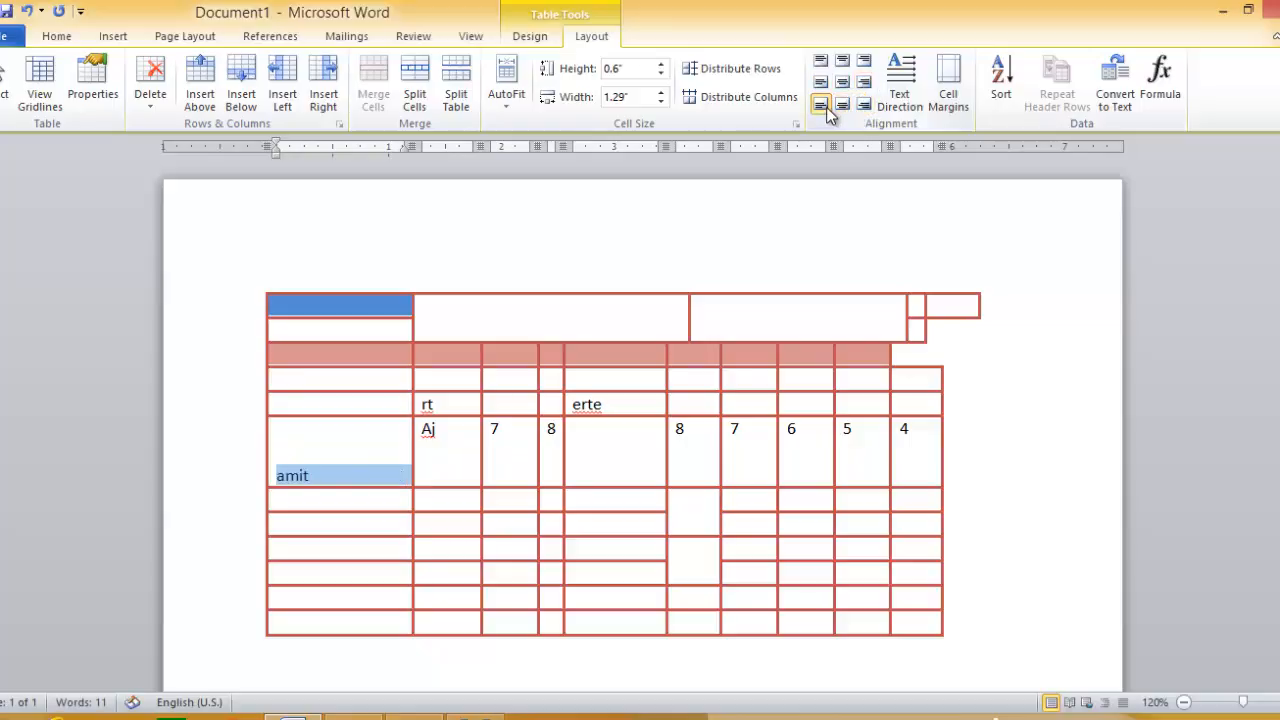
# Rotate the name cell's text to read downward and add the lines "djhfj" and "dfgh" below the name
pyautogui.click(900, 85)
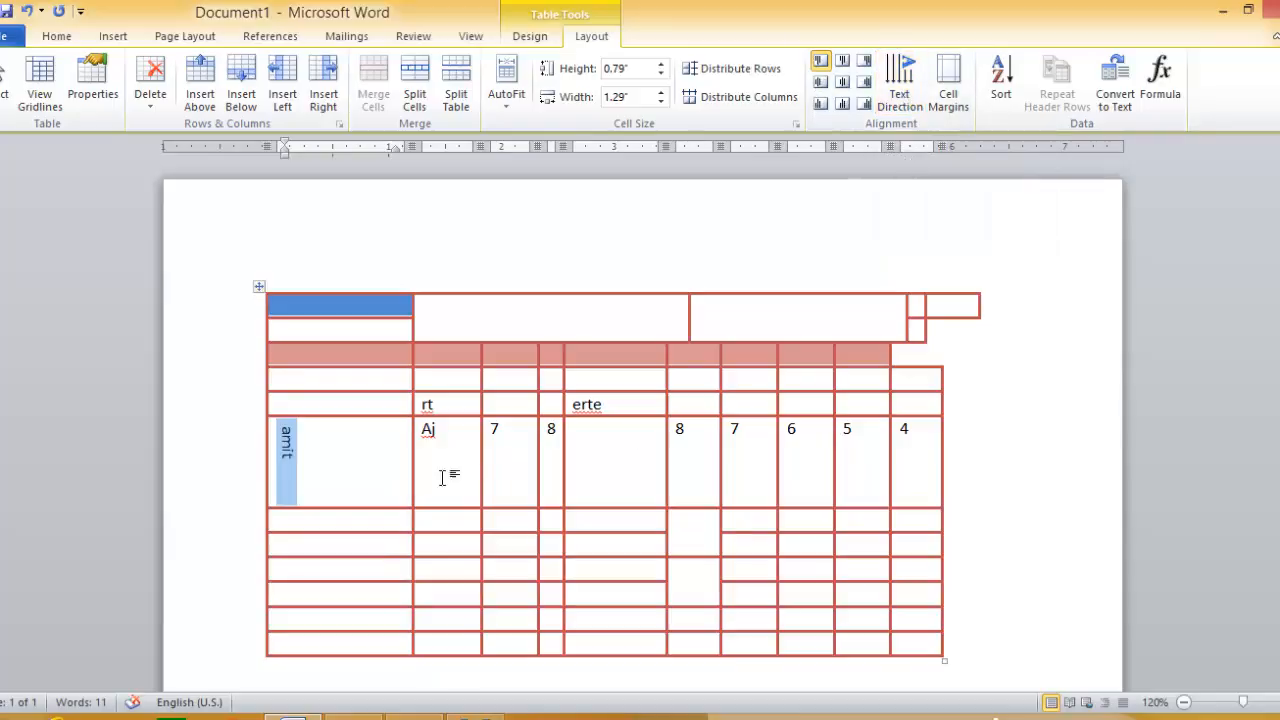
pyautogui.click(369, 441)
pyautogui.click(304, 467)
pyautogui.press('Return')
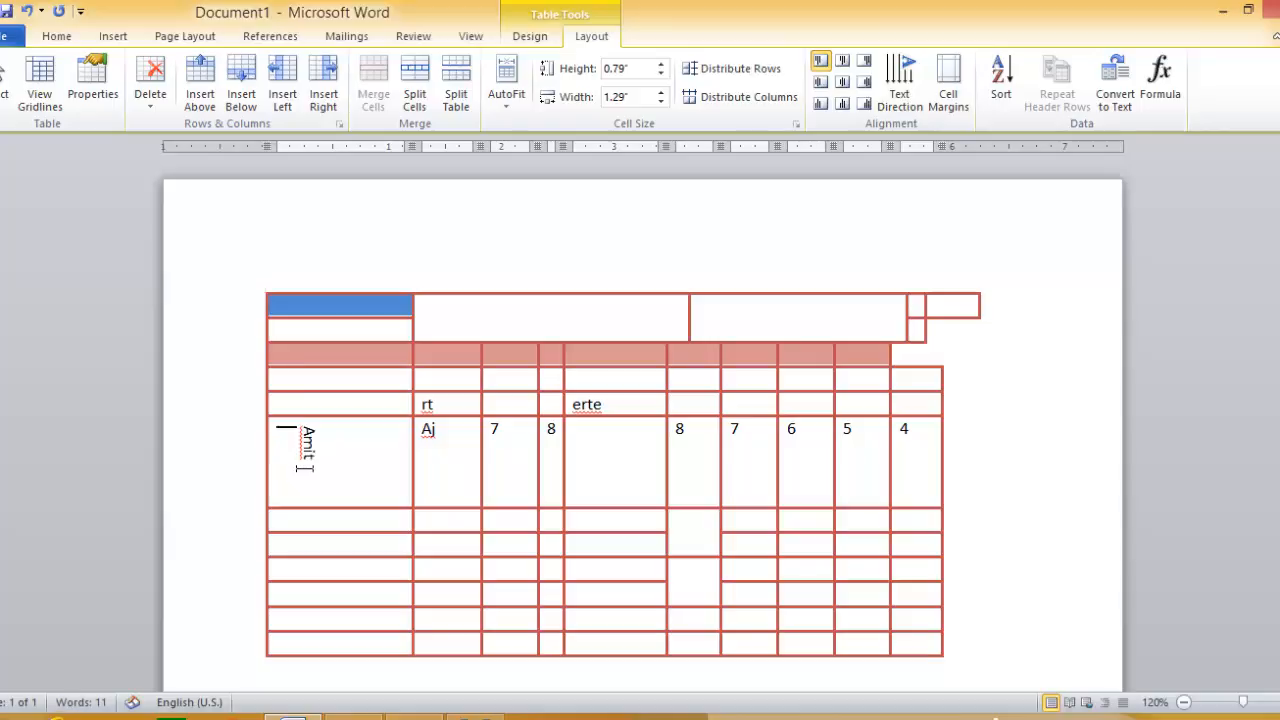
pyautogui.write('djhfj')
pyautogui.press('Return')
pyautogui.write('dfgh')
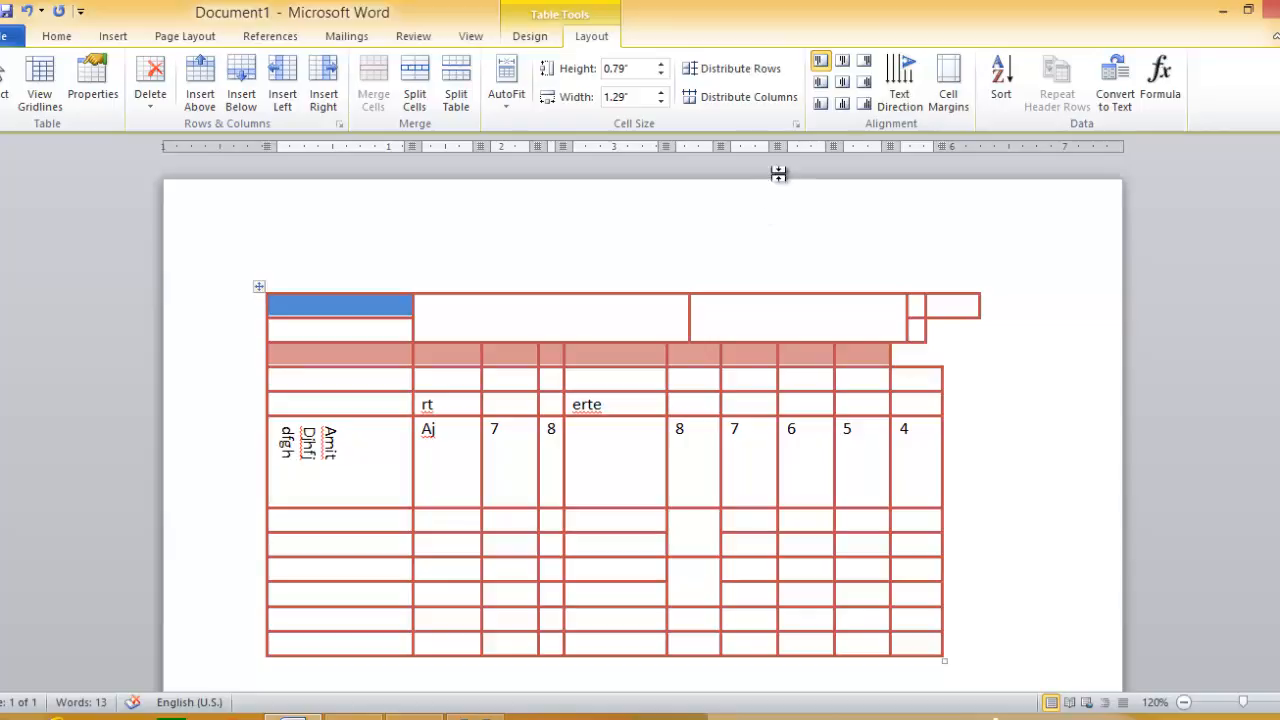
# Rotate the name cell's text to read upward, continue it with "fgh" and a line "jkl", and switch the text direction once more
pyautogui.click(899, 92)
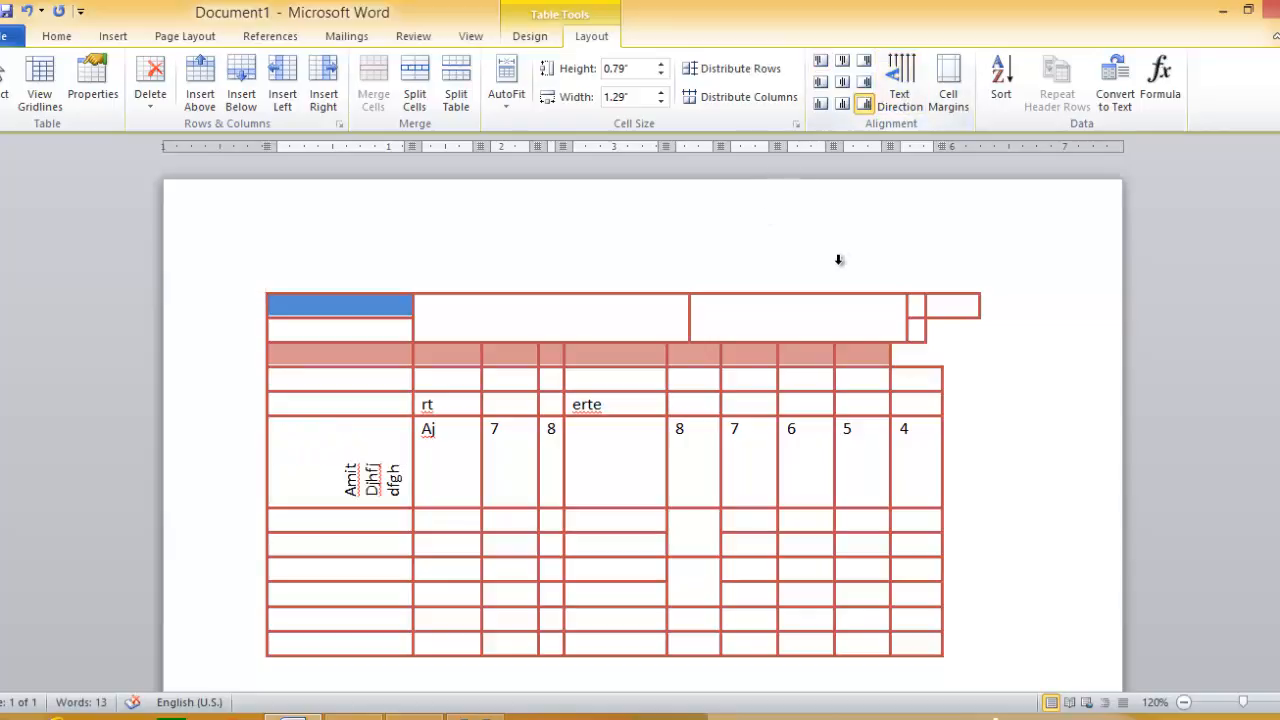
pyautogui.write('fgh')
pyautogui.press('Return')
pyautogui.write('jkl')
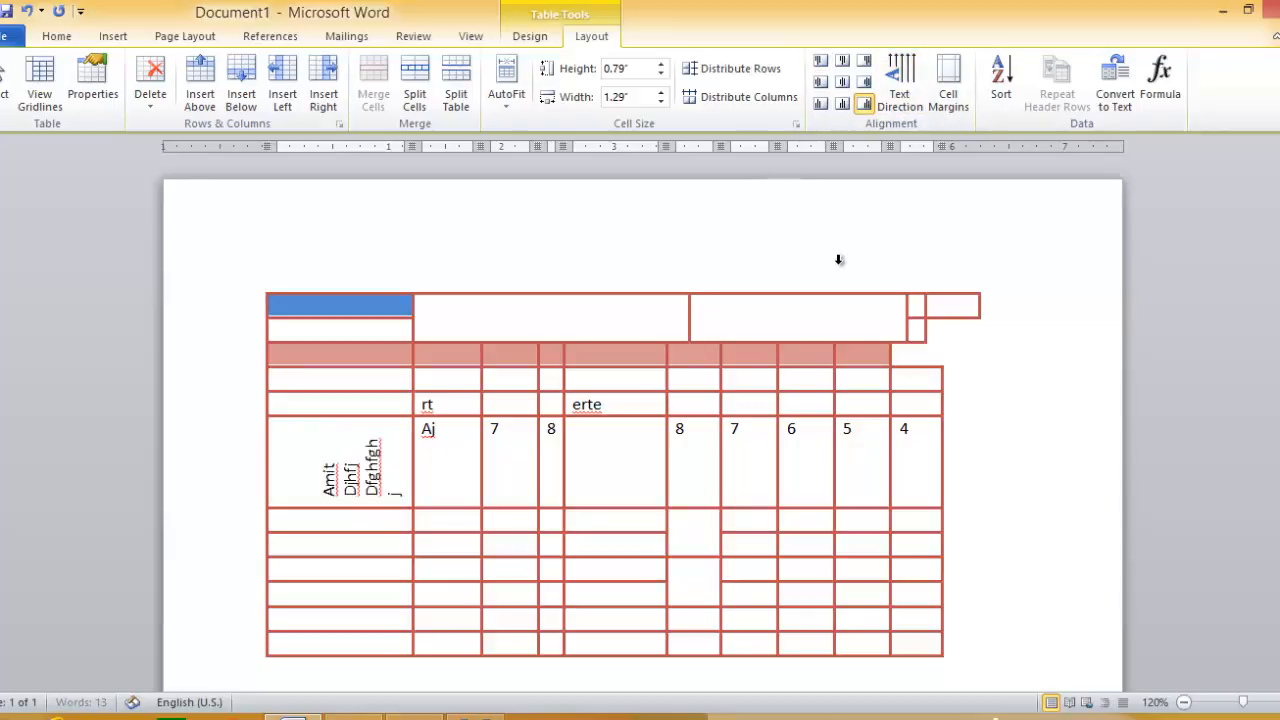
pyautogui.click(899, 92)
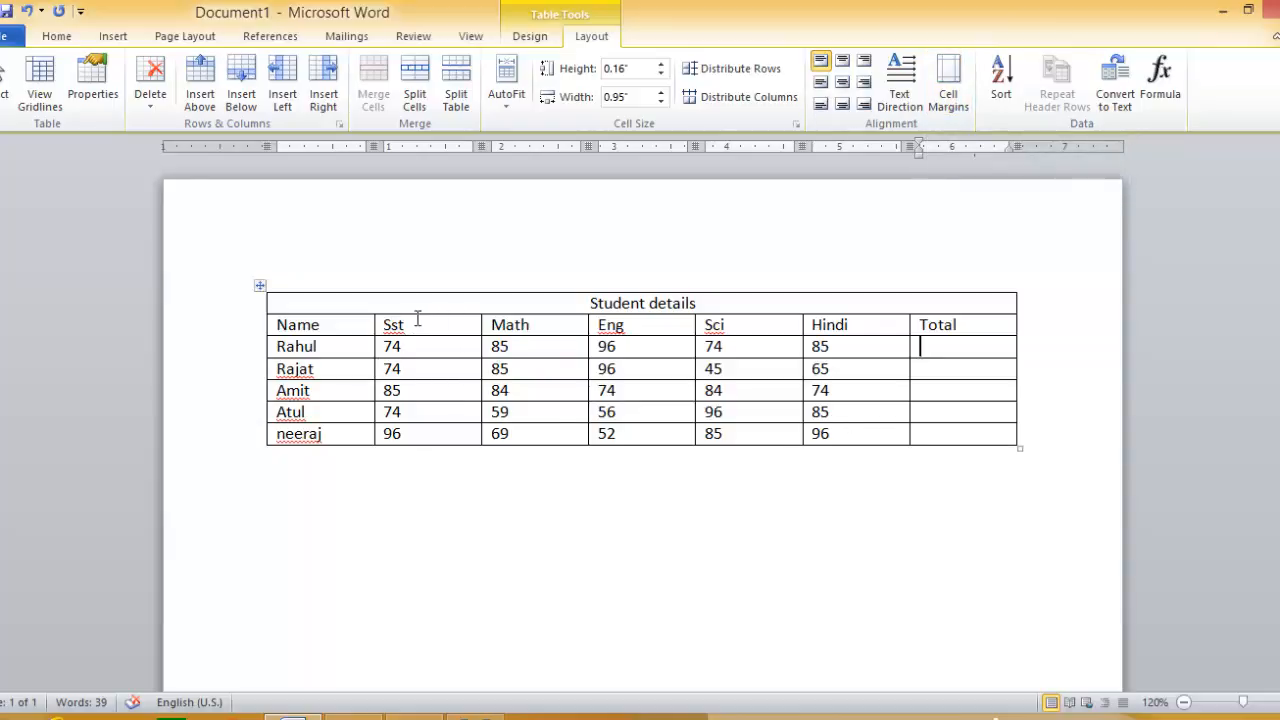
# Set the Student details table's default cell margins to top 0.08", bottom 0.06", left 0.12" and right 0.1"
pyautogui.click(379, 325)
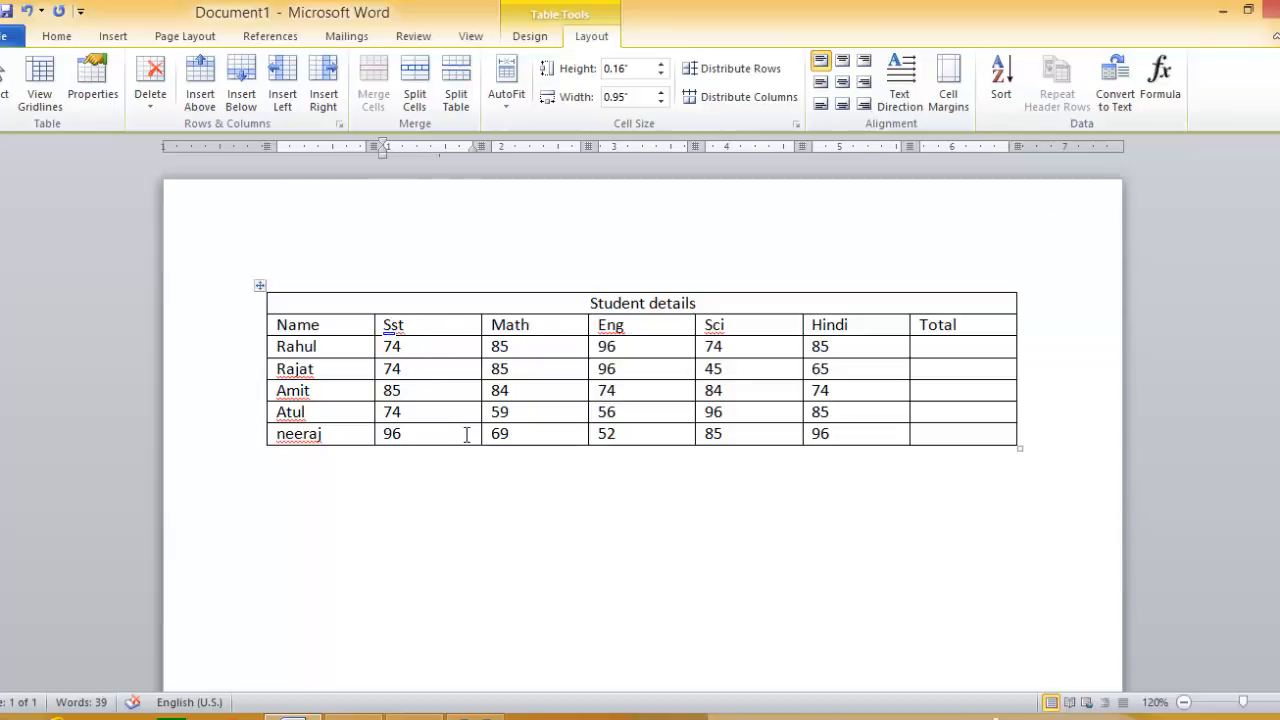
pyautogui.click(943, 100)
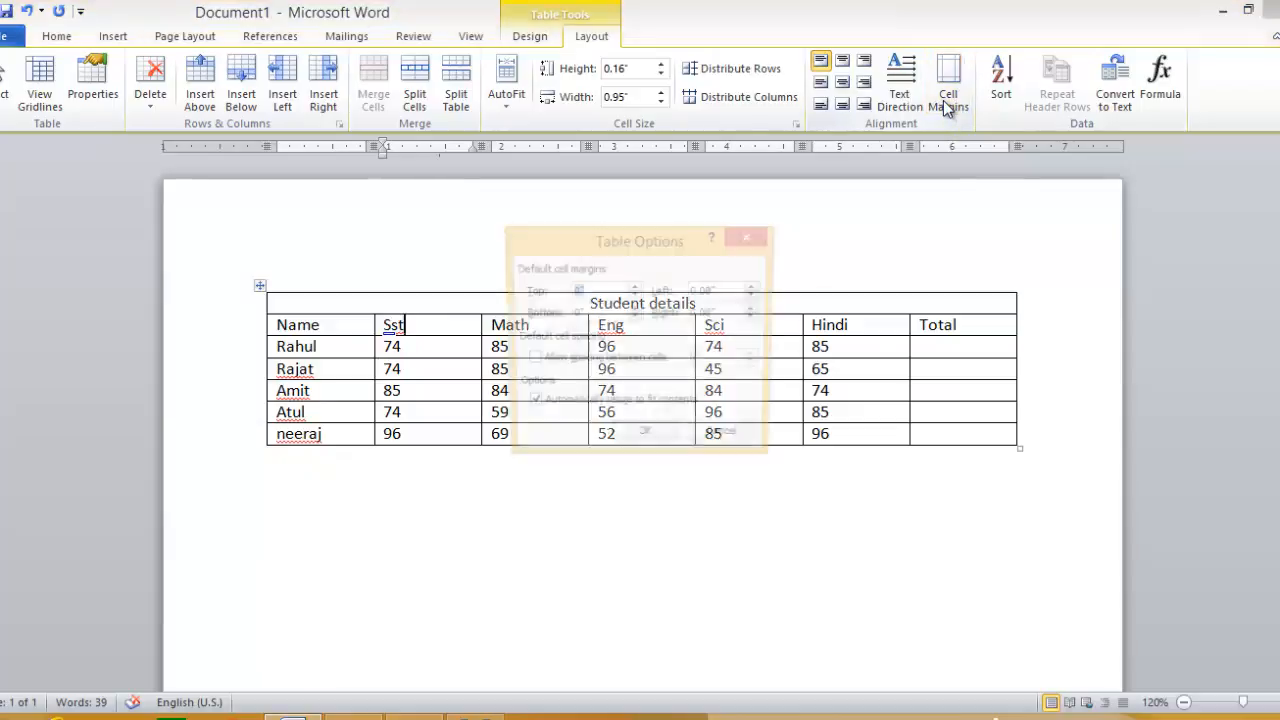
pyautogui.moveTo(633, 243); pyautogui.dragTo(911, 257)
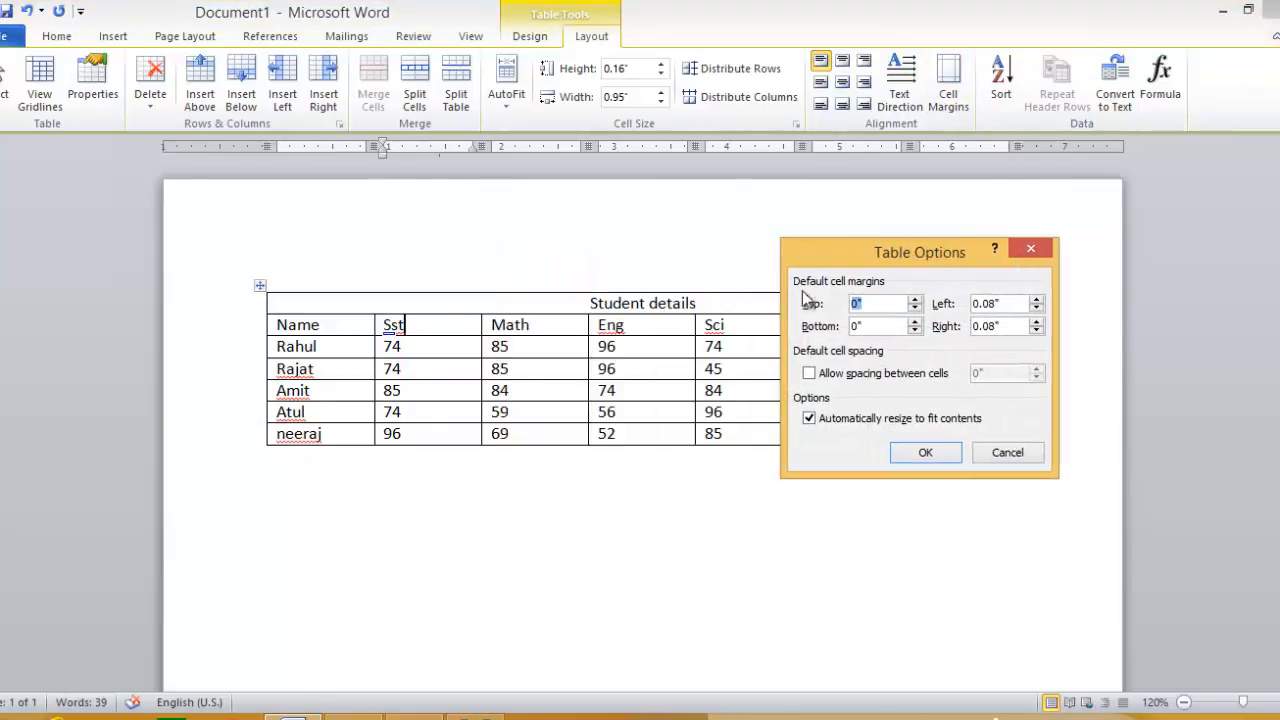
pyautogui.click(914, 299)
pyautogui.click(914, 299)
pyautogui.click(915, 321)
pyautogui.click(915, 321)
pyautogui.click(915, 321)
pyautogui.click(1036, 299)
pyautogui.click(1036, 322)
pyautogui.click(1036, 322)
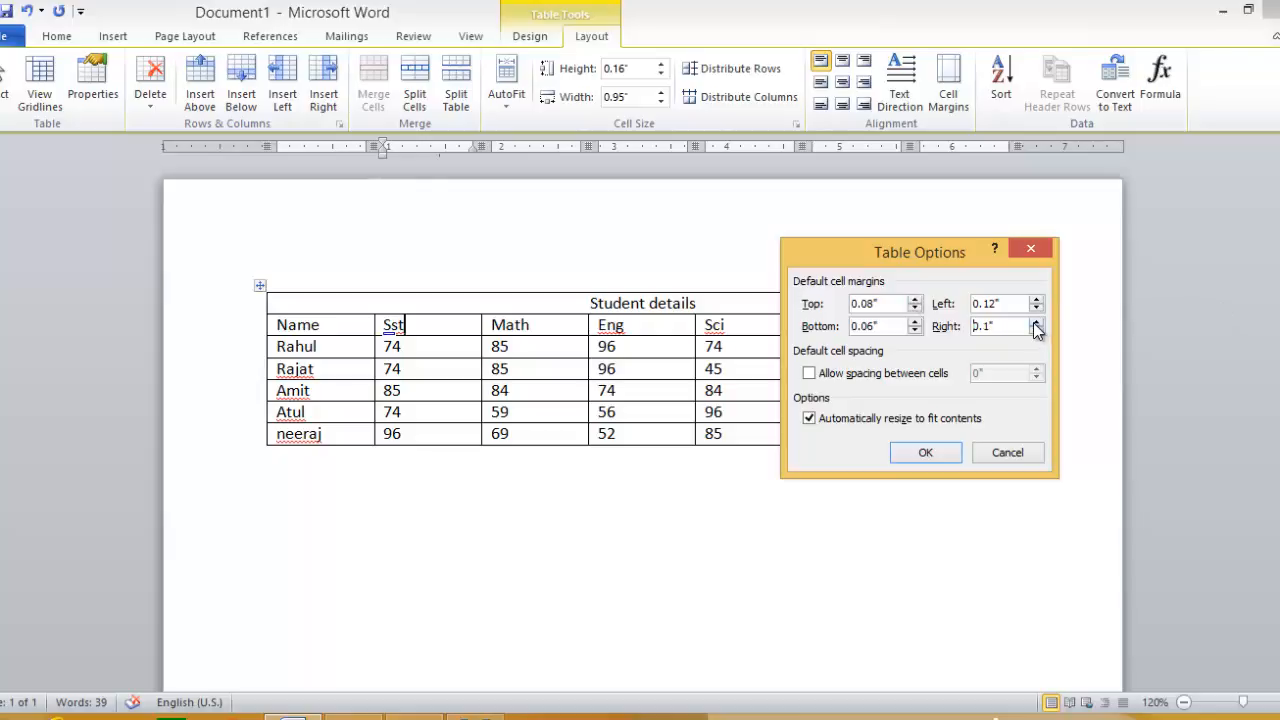
pyautogui.click(930, 452)
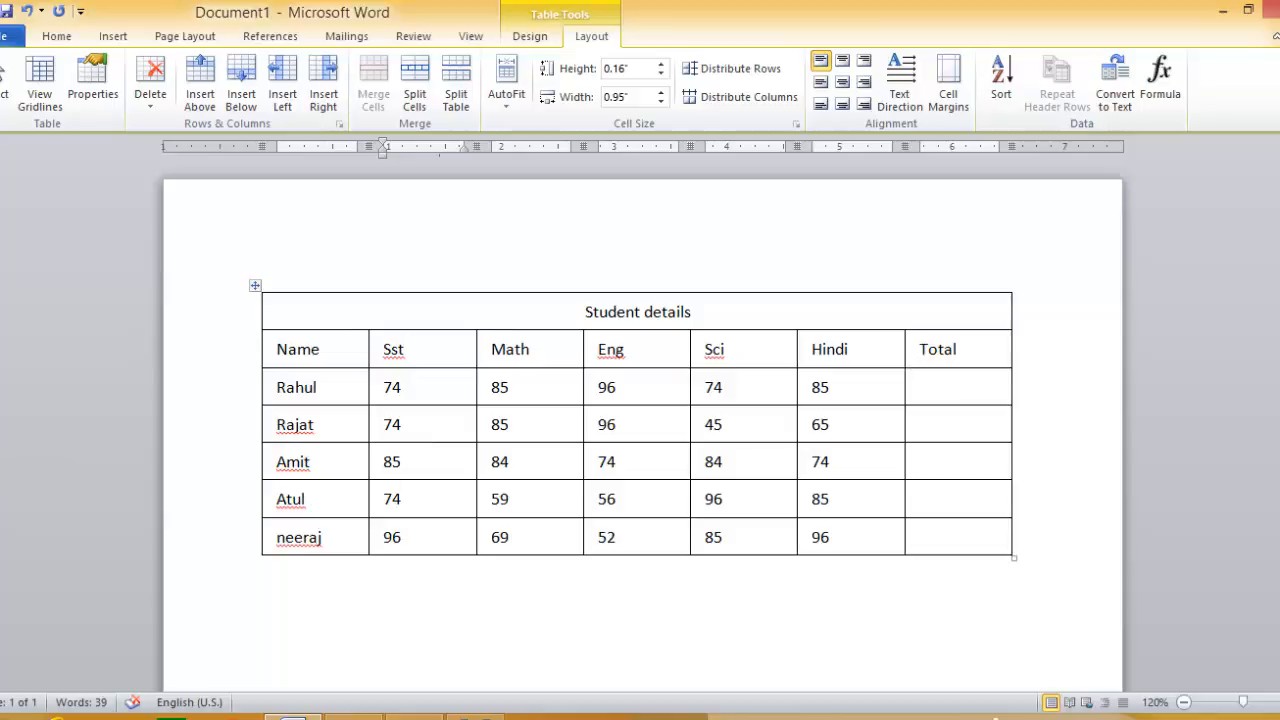
# Sort the student rows by Column 1 as text in ascending order, with no header row
pyautogui.moveTo(280, 383); pyautogui.dragTo(318, 535)
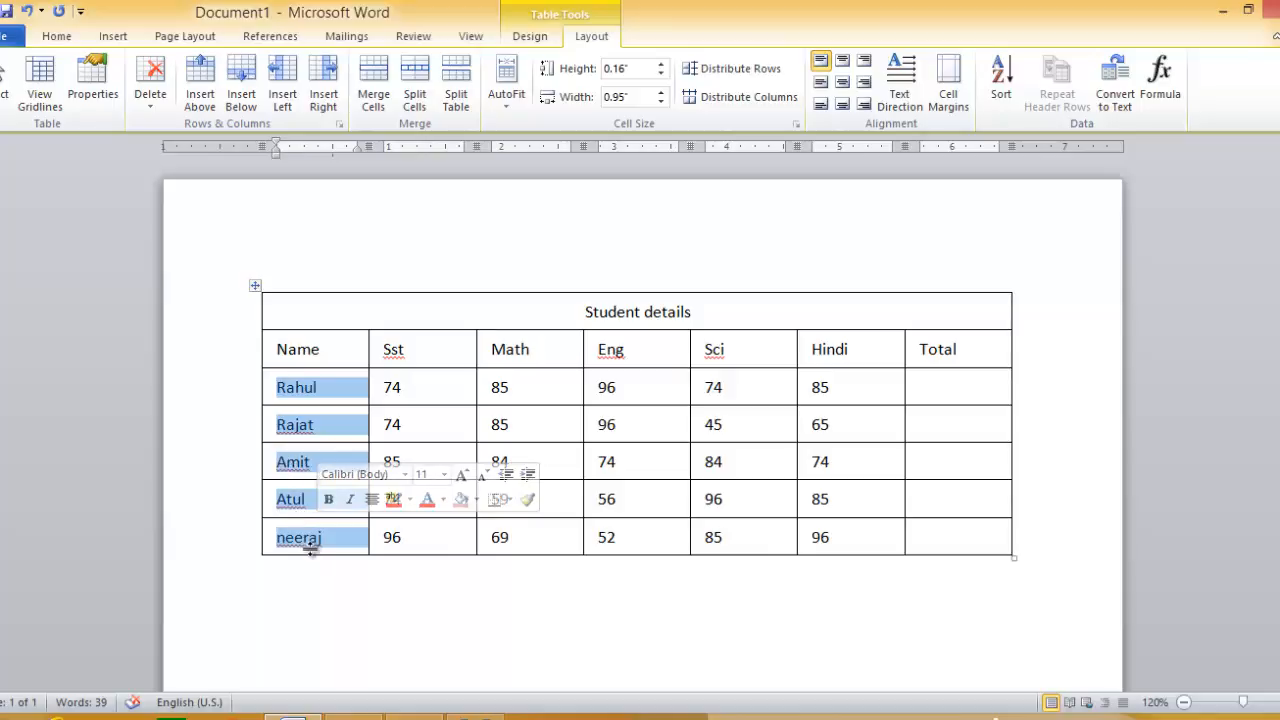
pyautogui.click(1004, 95)
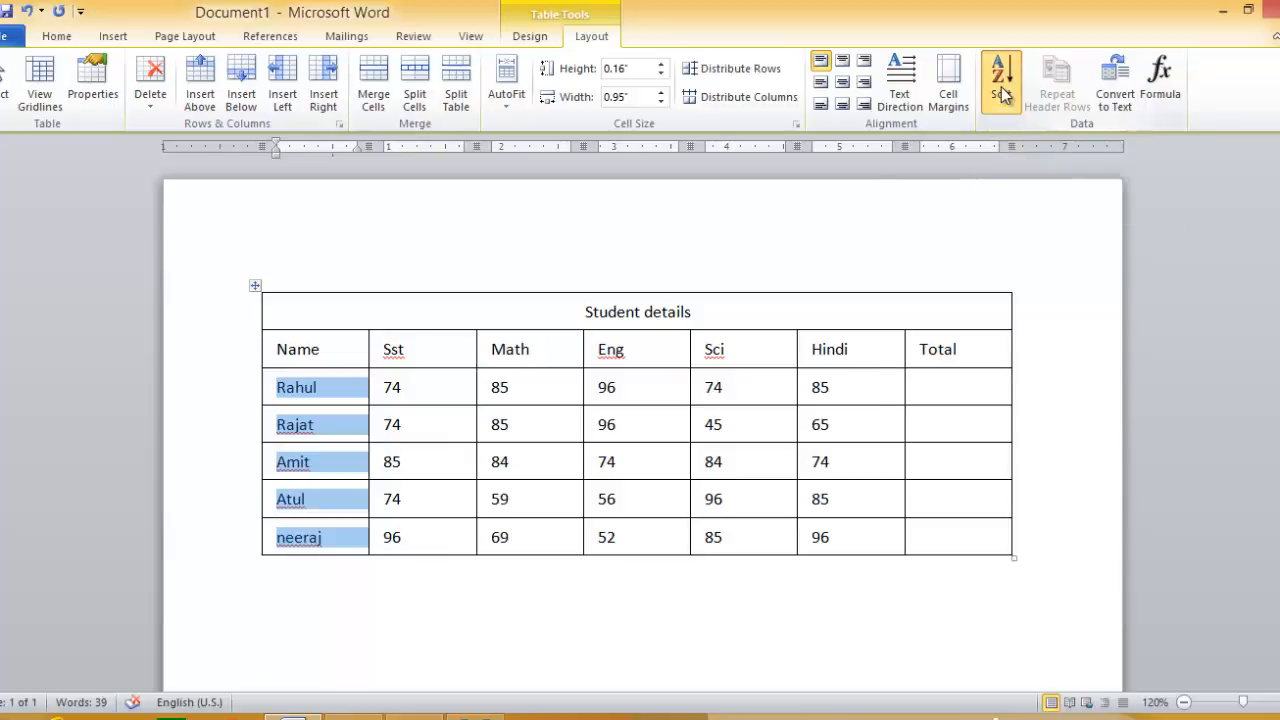
pyautogui.moveTo(691, 199); pyautogui.dragTo(1012, 153)
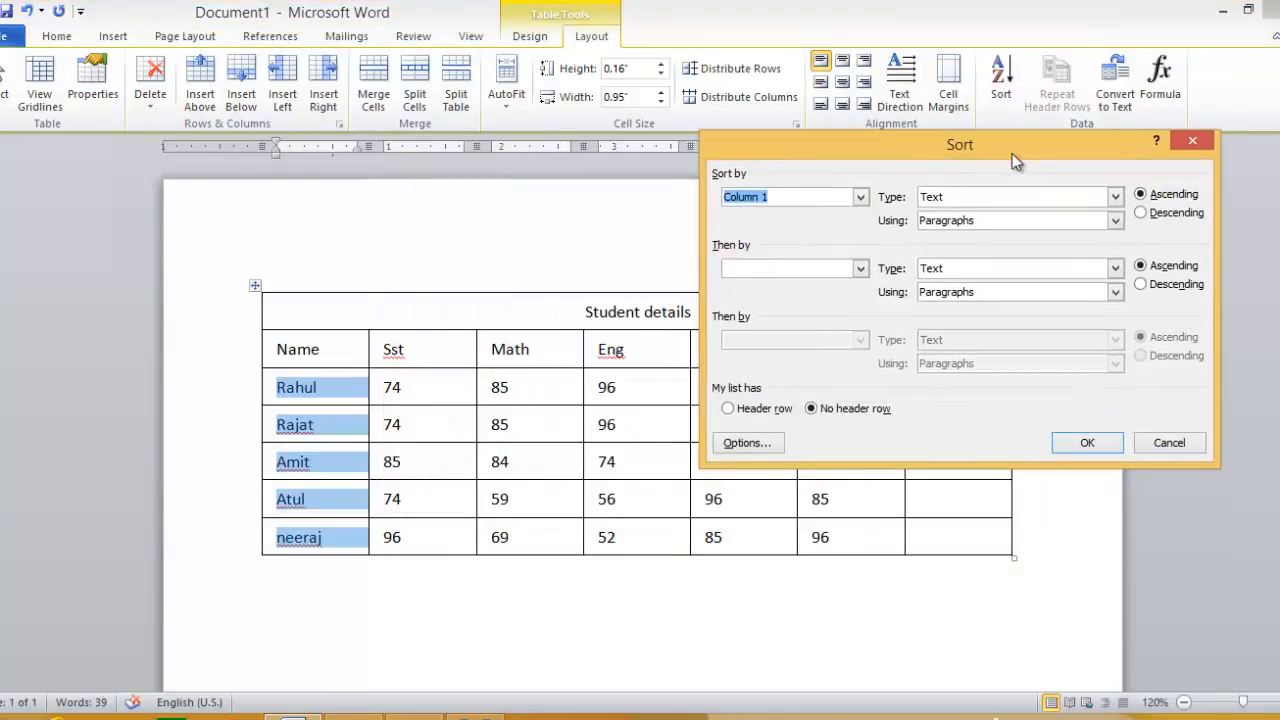
pyautogui.click(1140, 196)
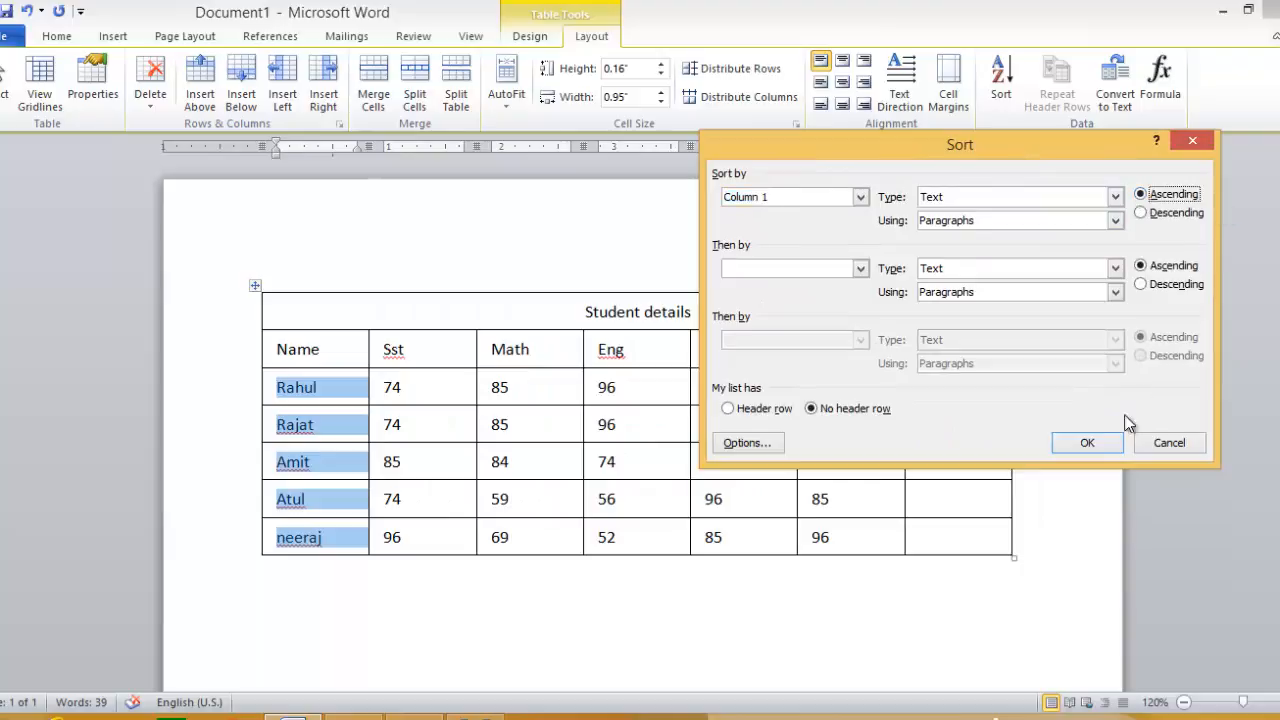
pyautogui.click(1098, 448)
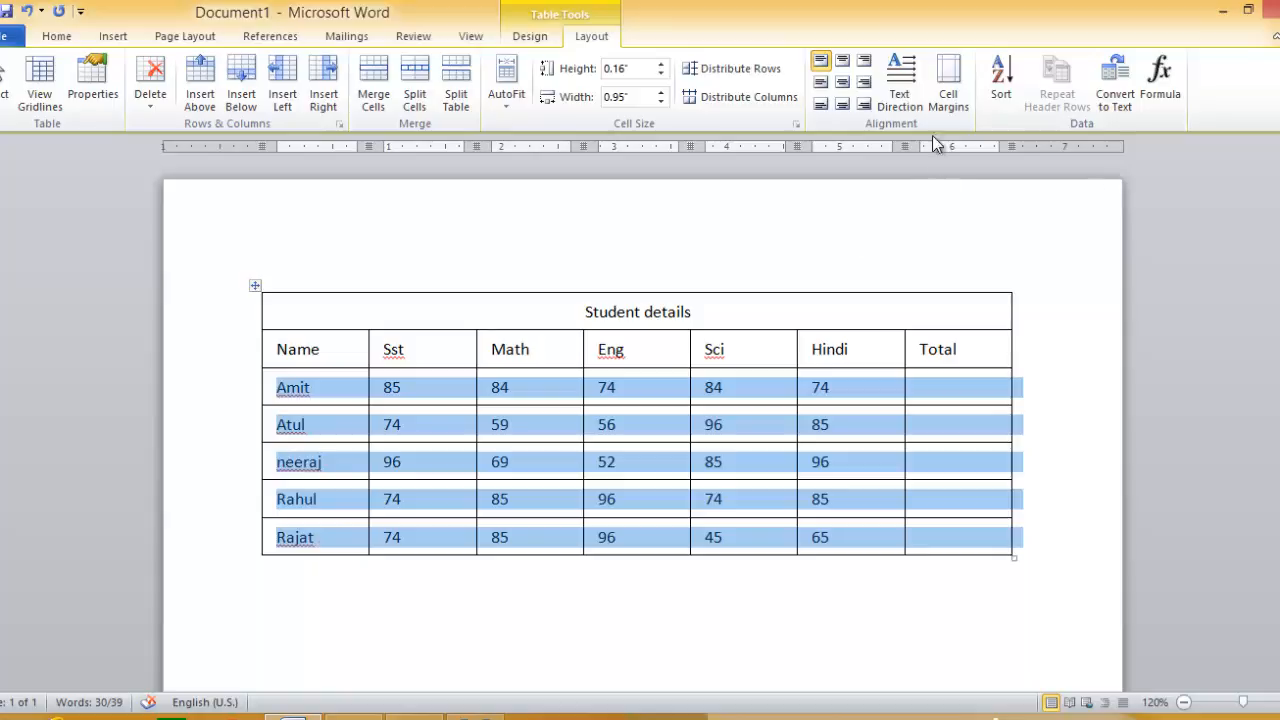
# Sort the student rows by Column 1 as text in descending order, with no header row
pyautogui.click(1009, 79)
pyautogui.click(1160, 212)
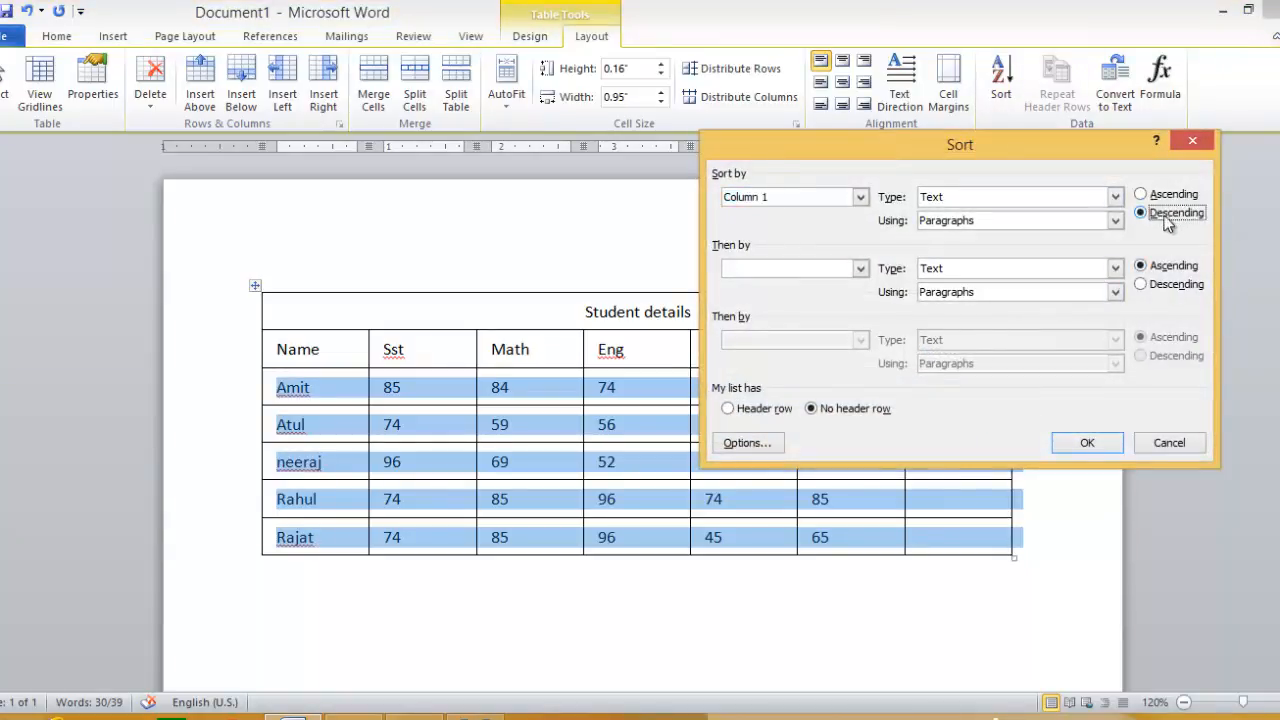
pyautogui.click(1087, 442)
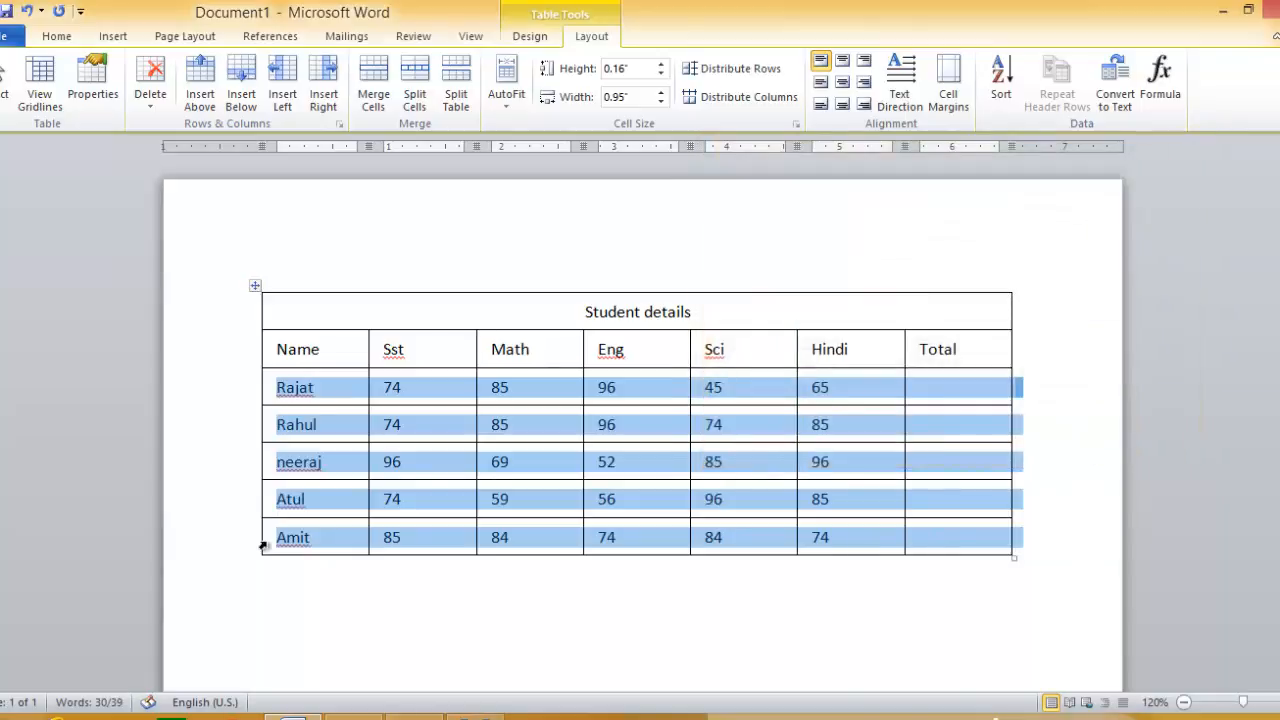
pyautogui.click(343, 540)
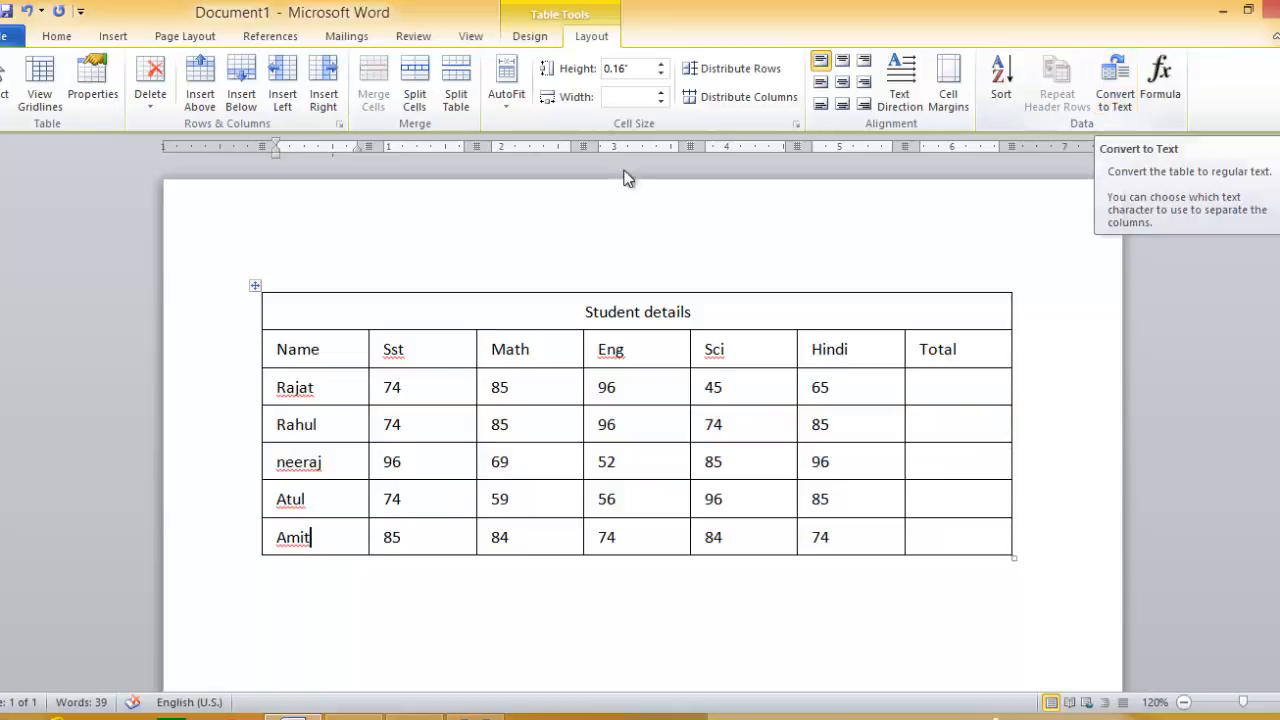
# Convert the Student details table to regular text, and undo the conversion
pyautogui.click(551, 390)
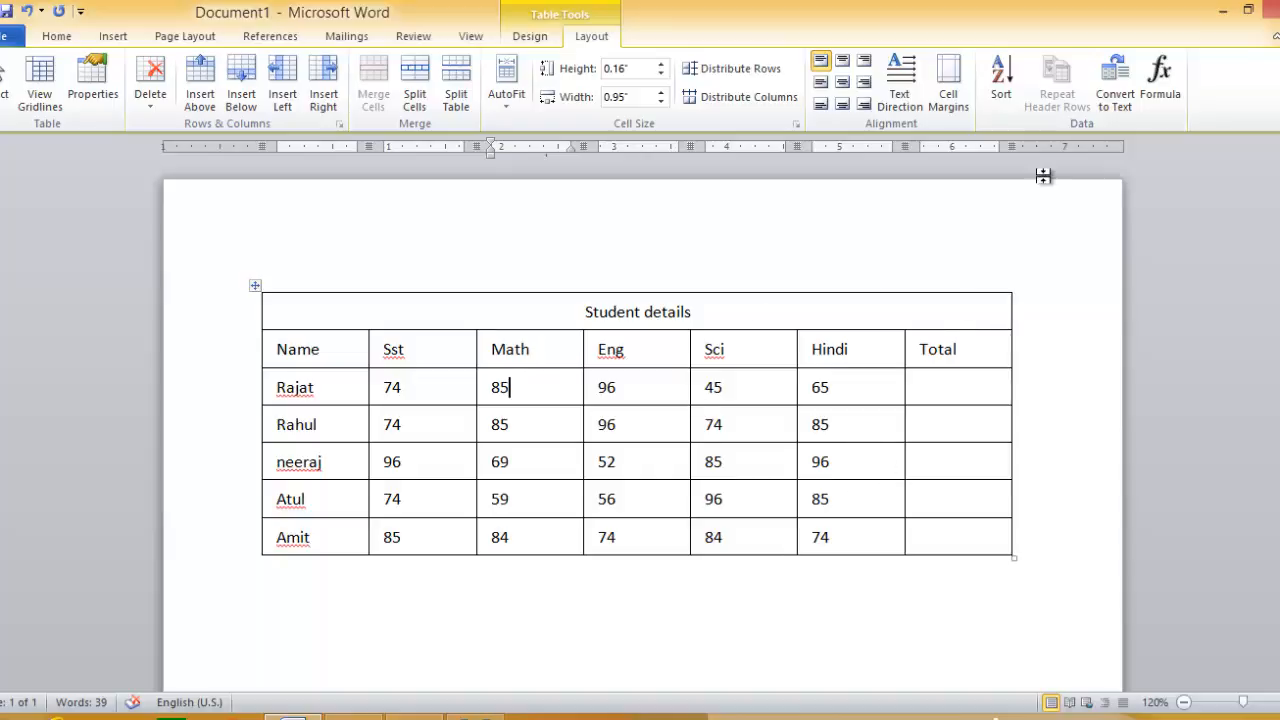
pyautogui.click(1118, 92)
pyautogui.click(603, 428)
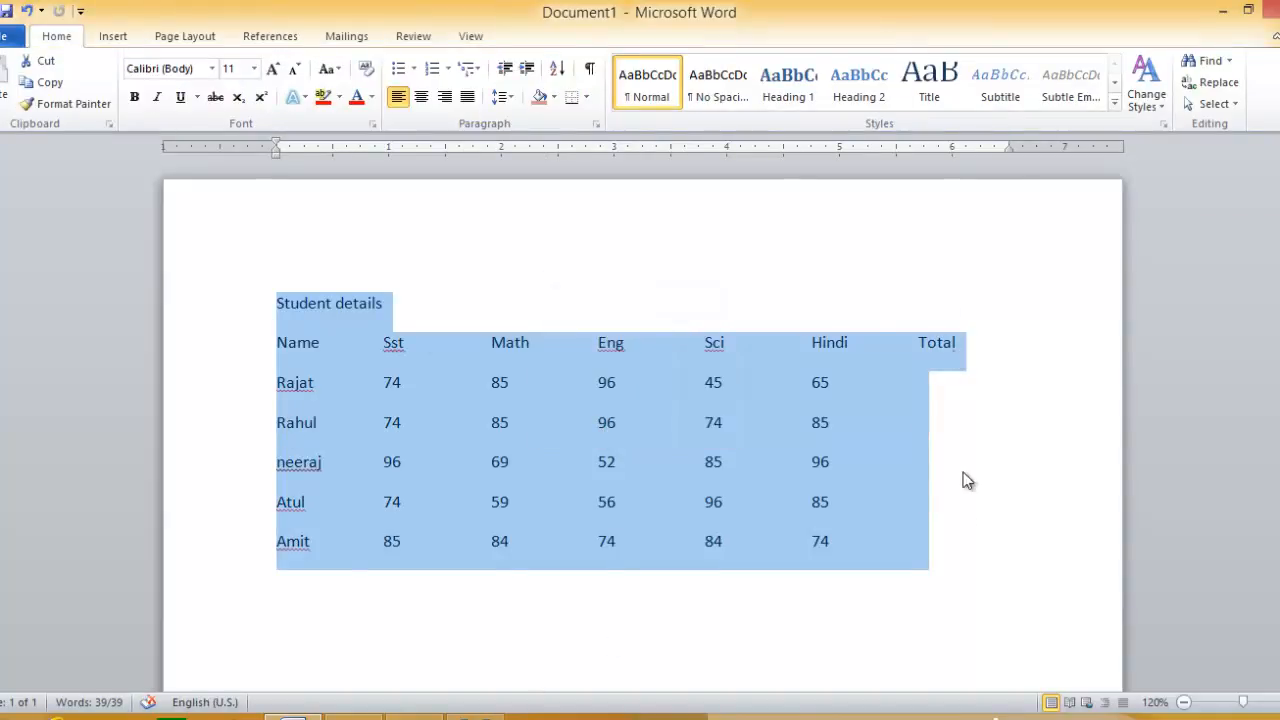
pyautogui.click(891, 525)
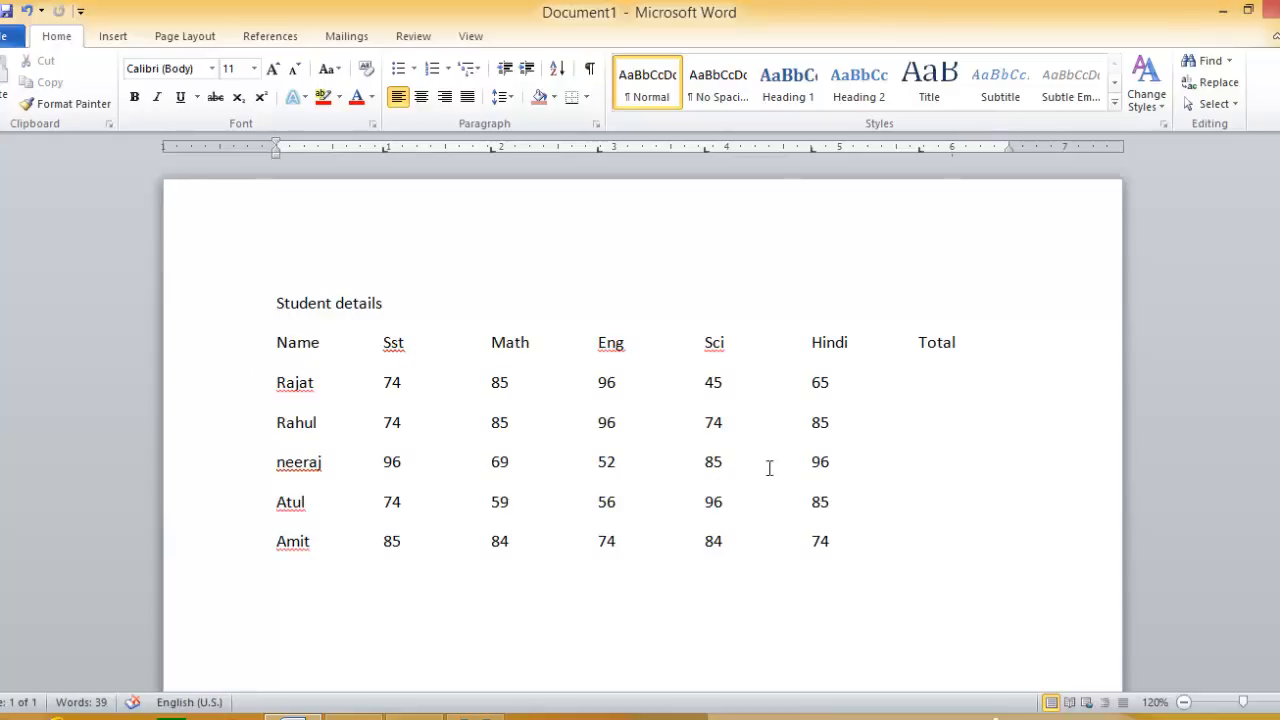
pyautogui.hotkey('ctrl', 'z')
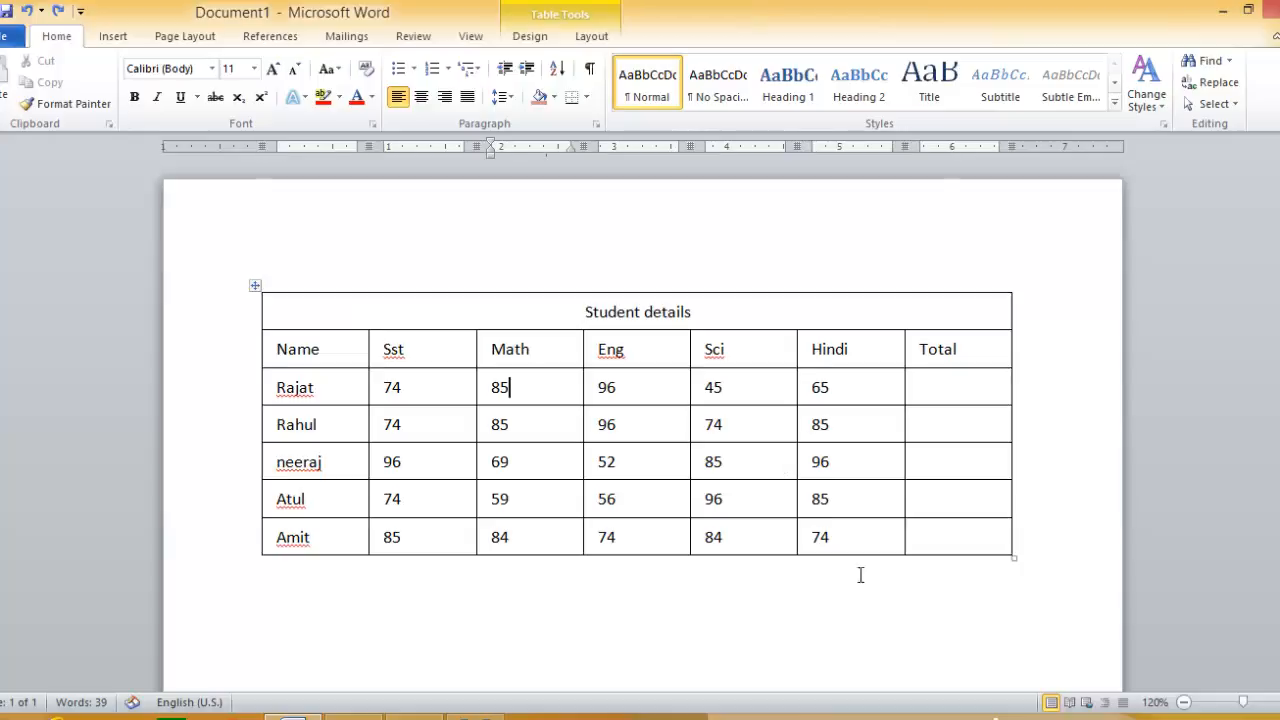
# Insert the formula =SUM(LEFT) in the Total cell of the first student row
pyautogui.click(598, 38)
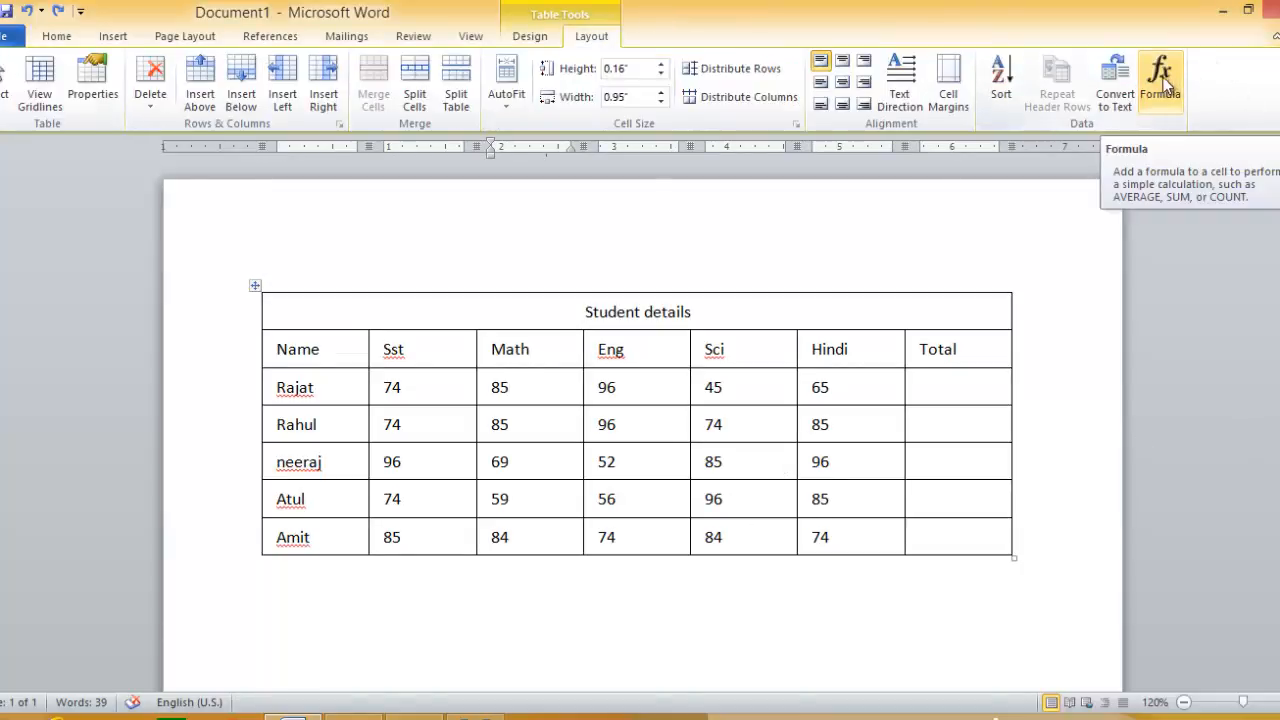
pyautogui.click(920, 385)
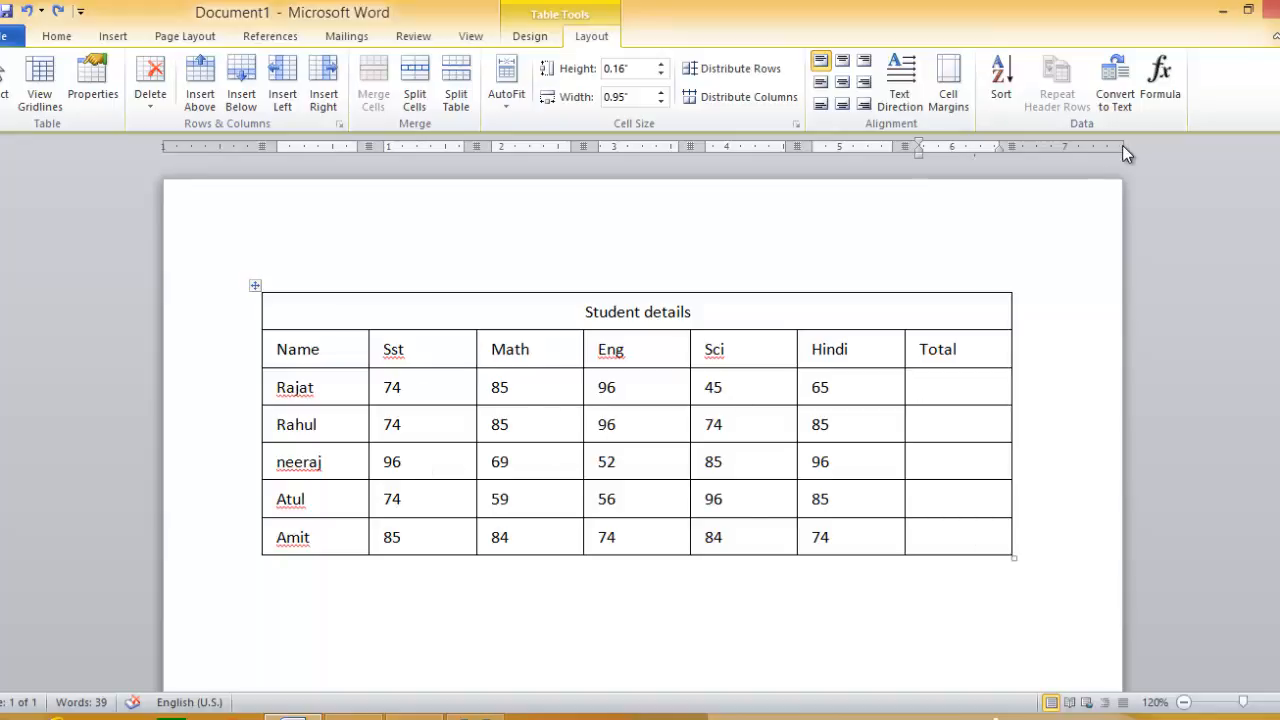
pyautogui.click(1157, 75)
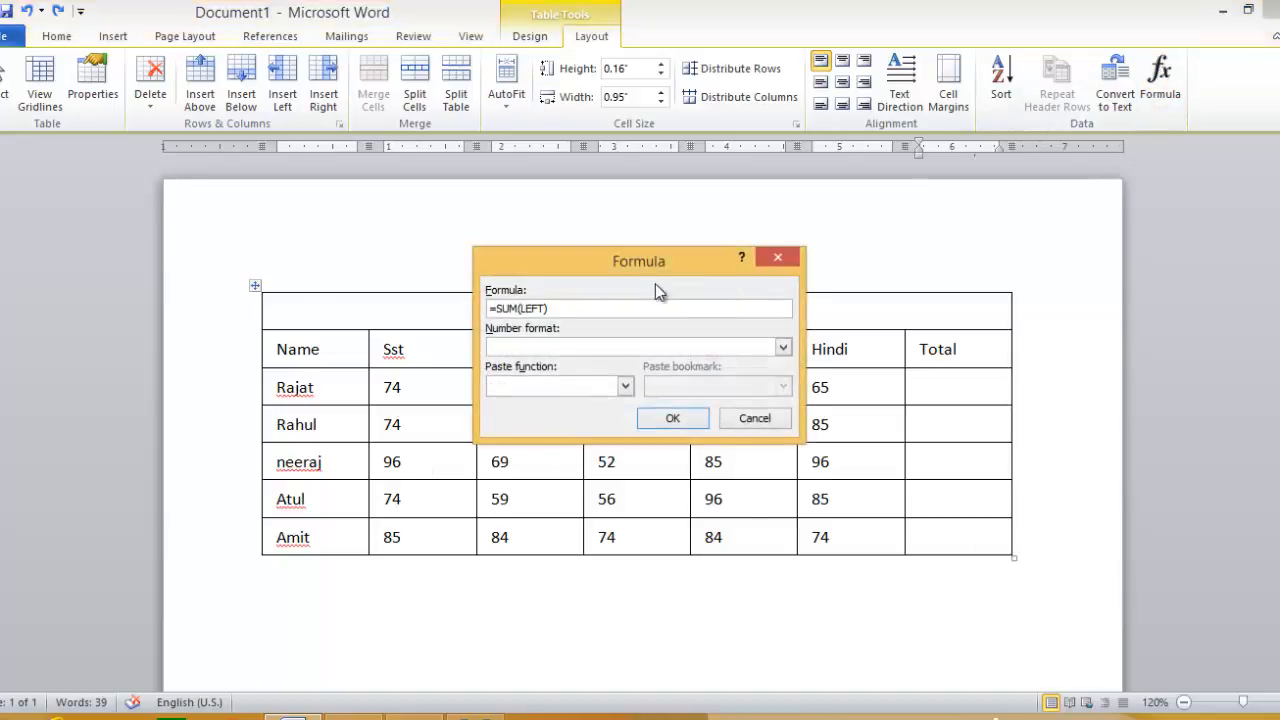
pyautogui.moveTo(625, 265); pyautogui.dragTo(994, 512)
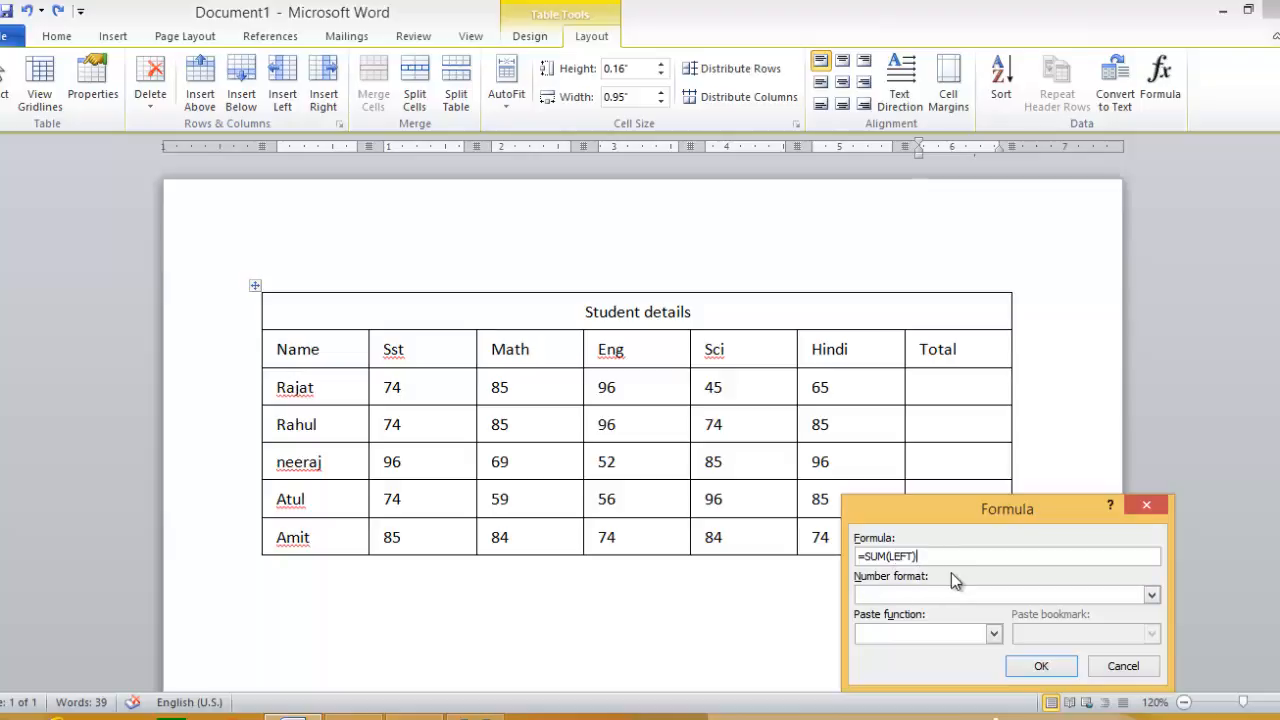
pyautogui.click(1042, 666)
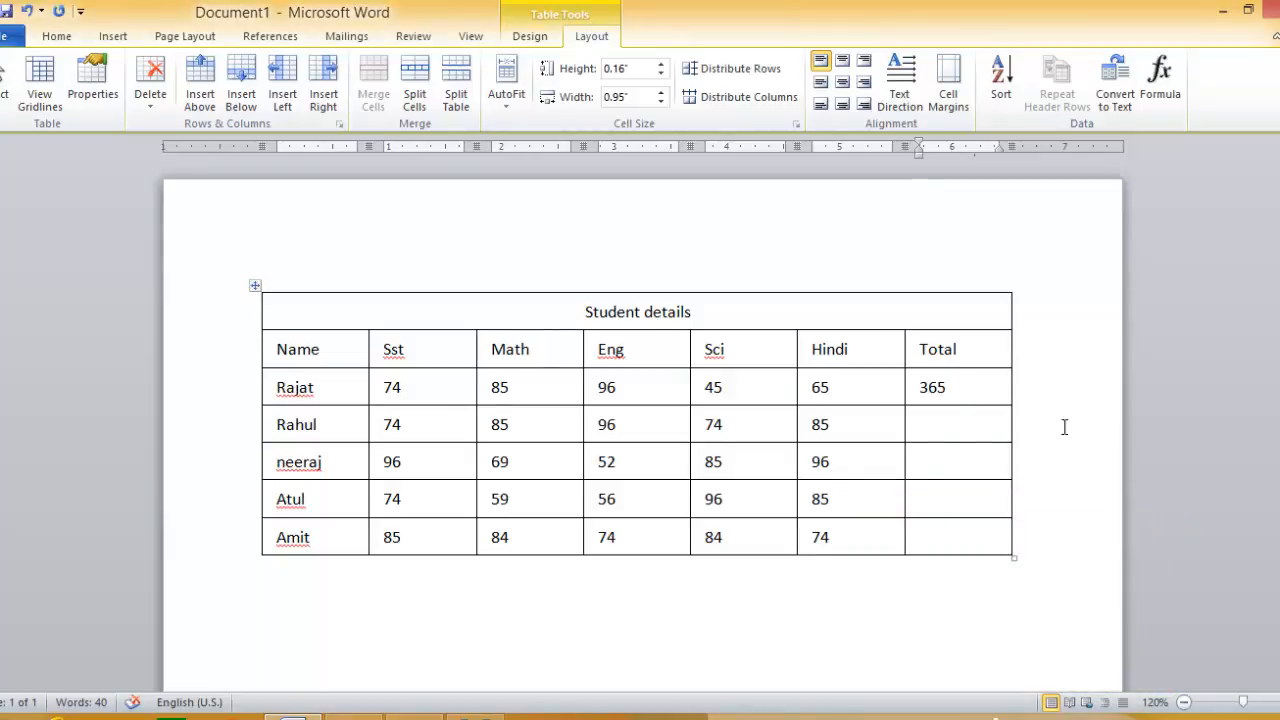
# Insert a formula in the second student row's Total cell, changing its argument to give =SUM(left)
pyautogui.click(937, 430)
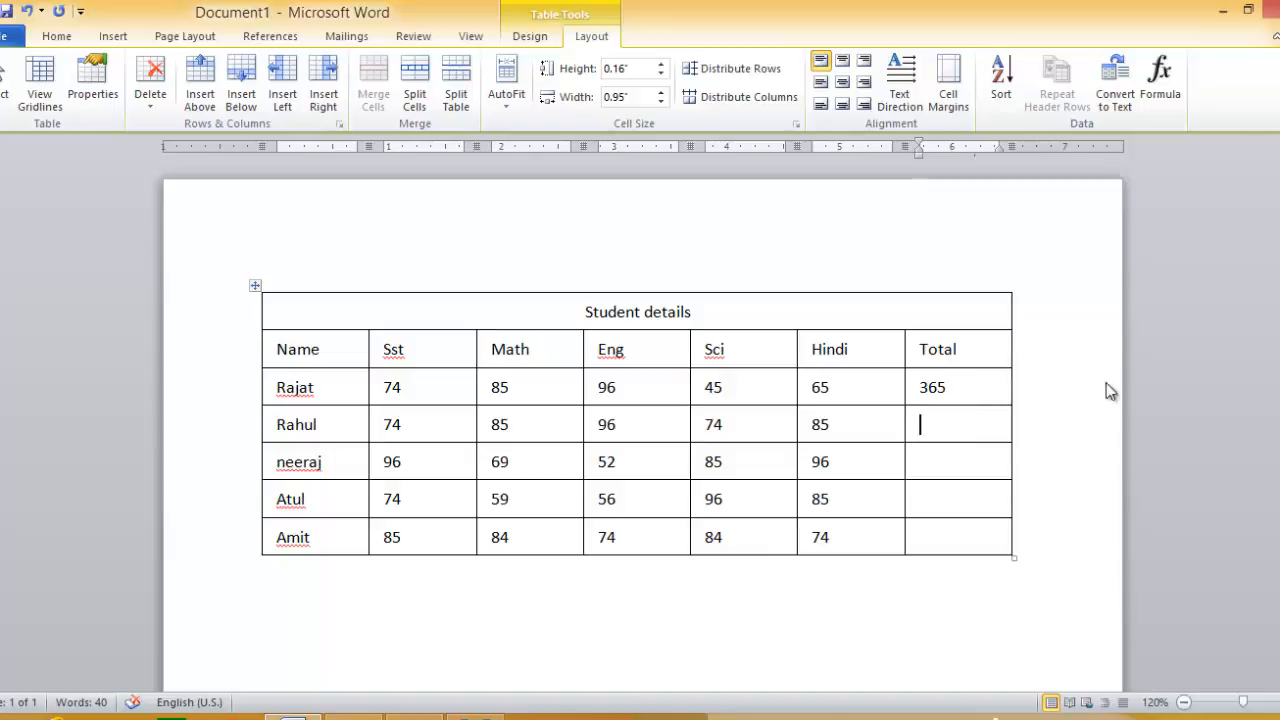
pyautogui.click(1162, 78)
pyautogui.moveTo(950, 512); pyautogui.dragTo(955, 464)
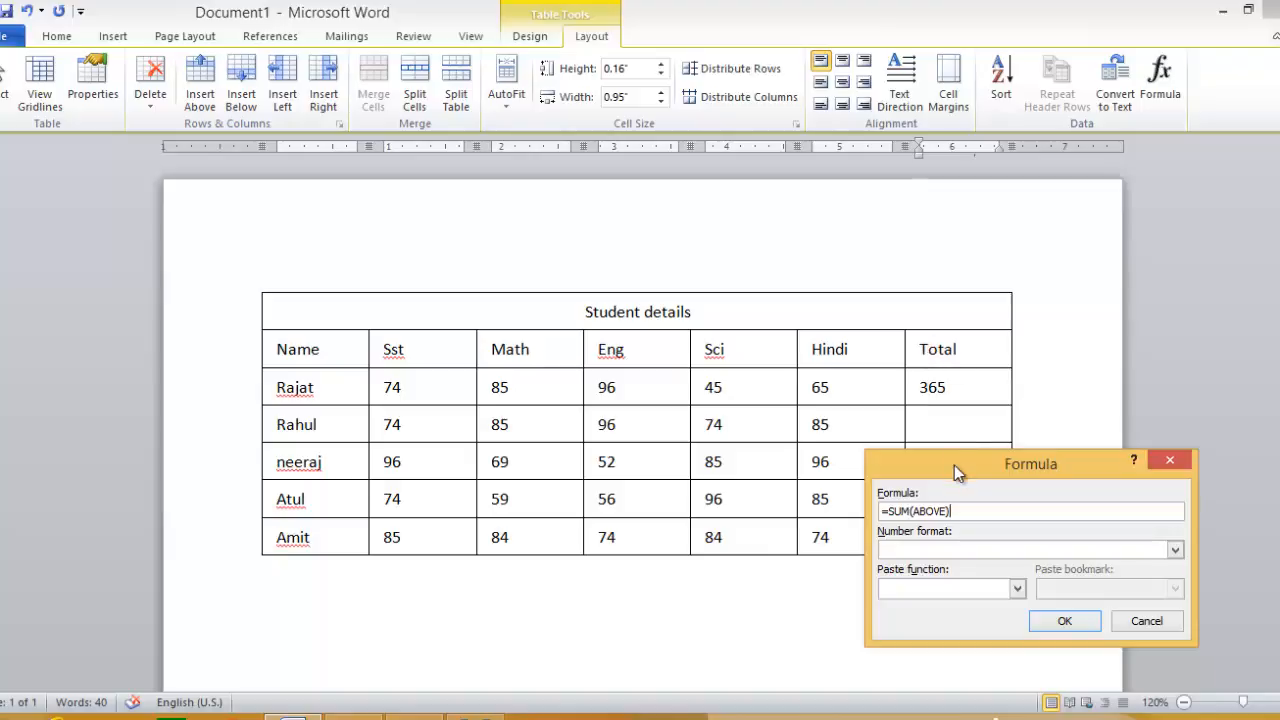
pyautogui.press('BackSpace')
pyautogui.press('BackSpace')
pyautogui.press('BackSpace')
pyautogui.press('BackSpace')
pyautogui.press('BackSpace')
pyautogui.press('BackSpace')
pyautogui.write('lea')
pyautogui.write('ft')
pyautogui.press('BackSpace')
pyautogui.press('BackSpace')
pyautogui.press('BackSpace')
pyautogui.write('ft)')
pyautogui.click(1087, 622)
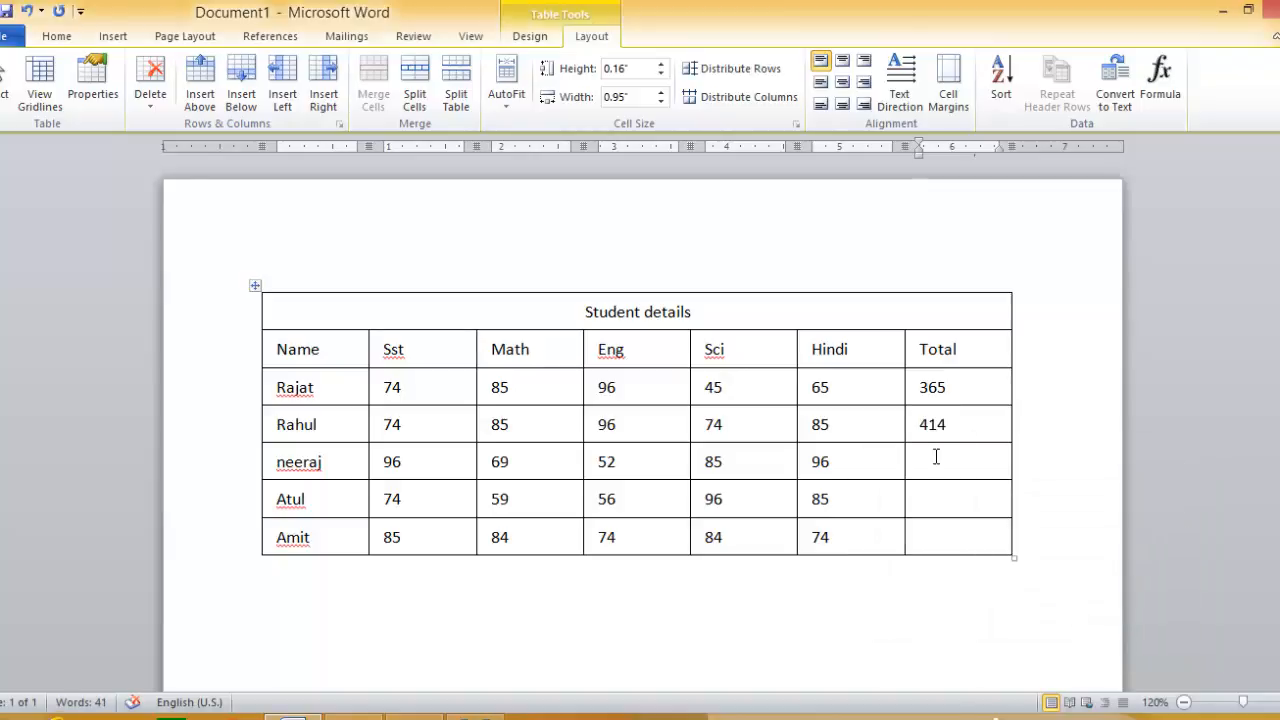
# Copy the =SUM(left) formula from the second student's total and insert it in the third student row's Total cell
pyautogui.click(1159, 78)
pyautogui.moveTo(934, 511); pyautogui.dragTo(826, 514)
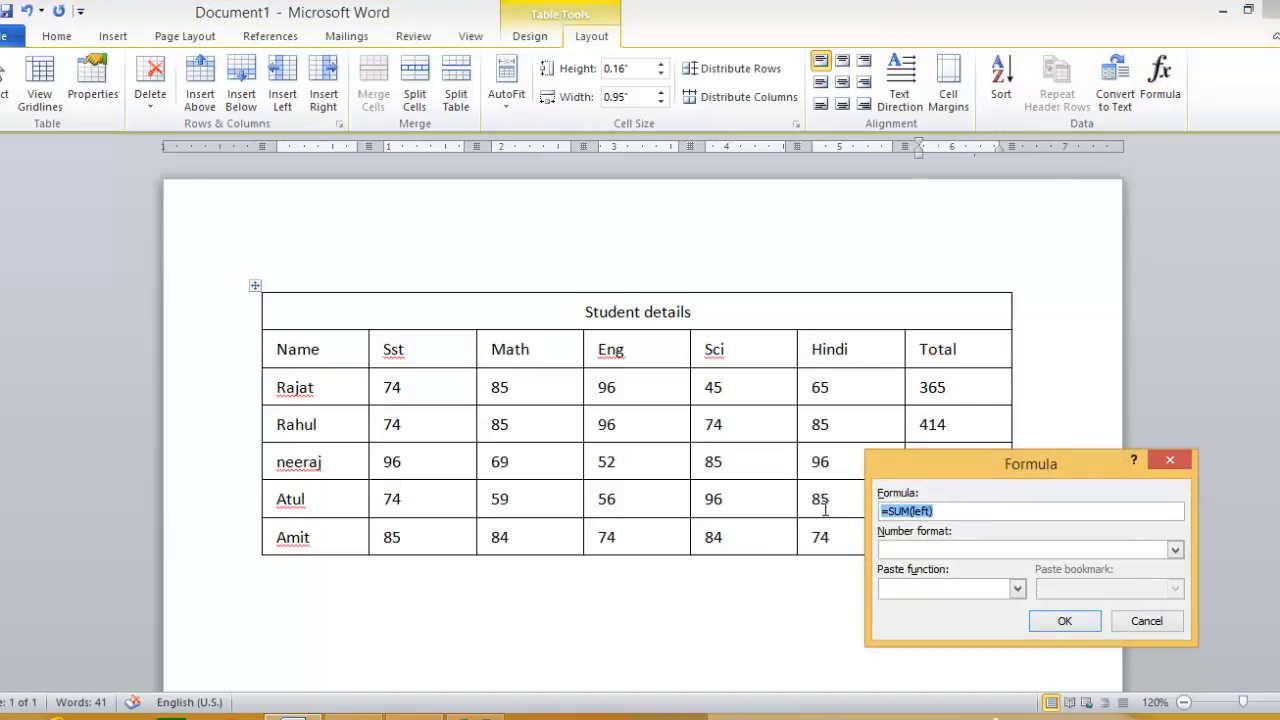
pyautogui.click(1067, 622)
pyautogui.click(938, 462)
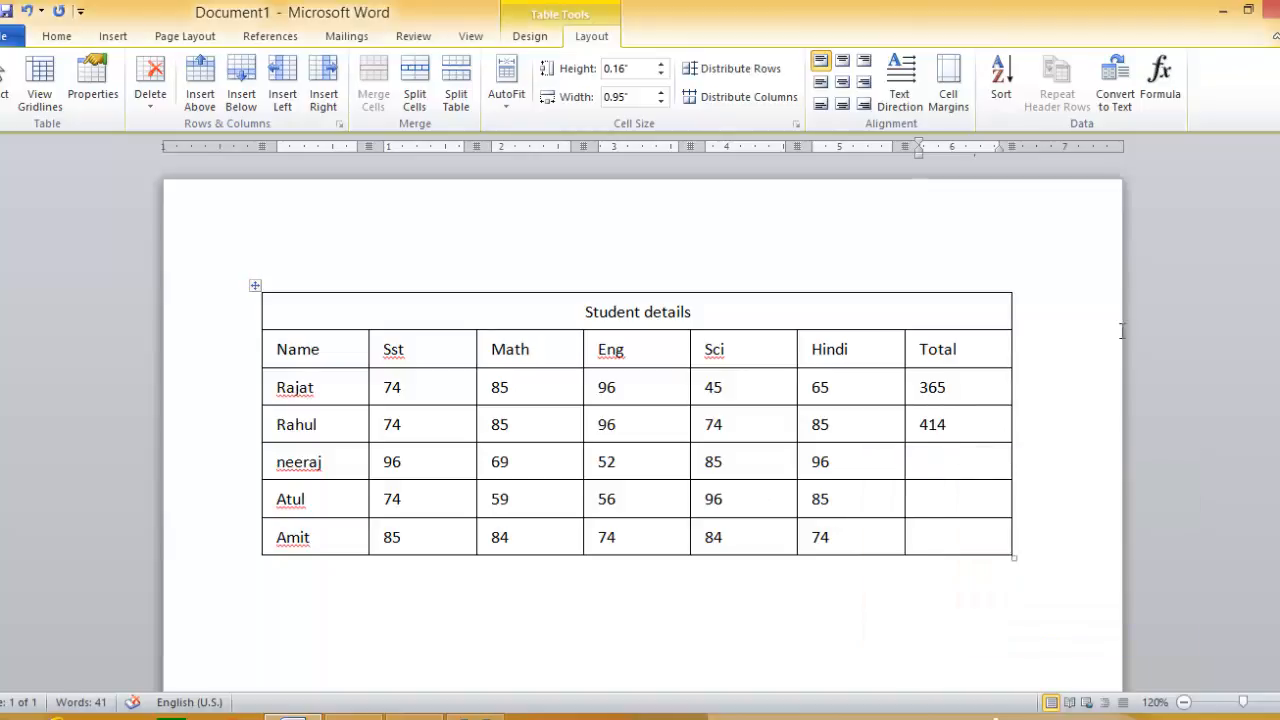
pyautogui.click(1159, 80)
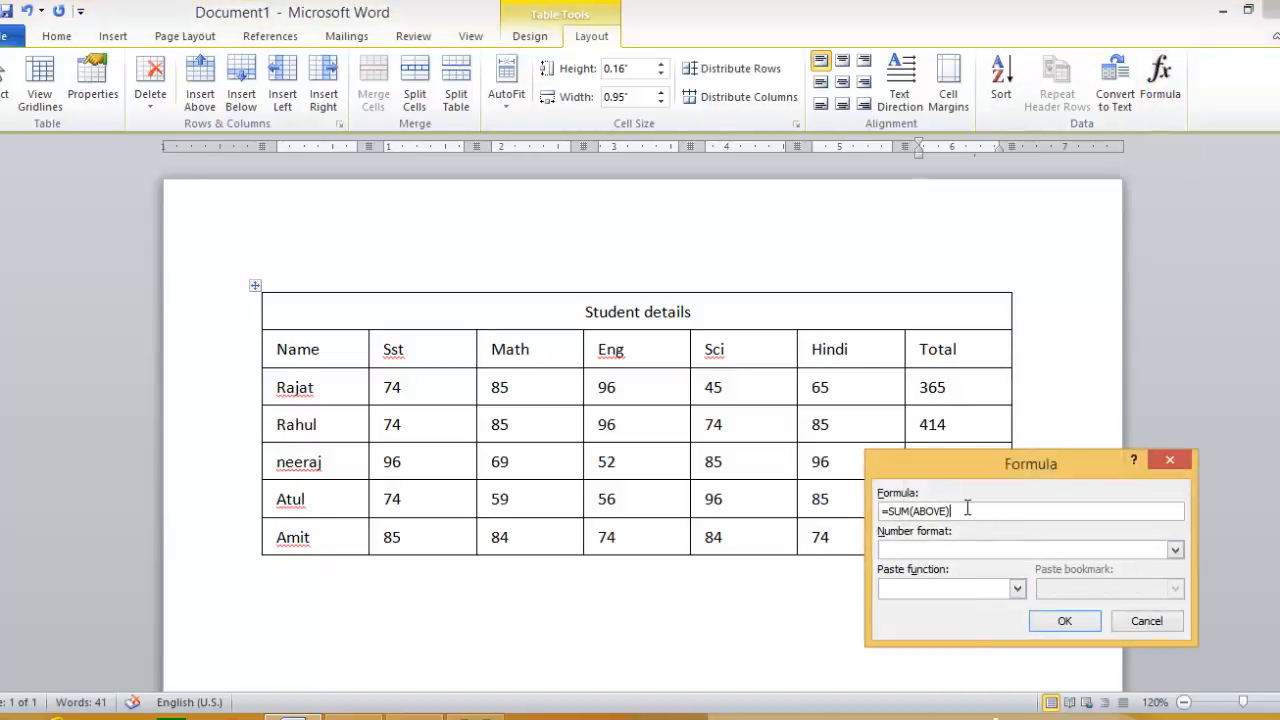
pyautogui.moveTo(960, 509); pyautogui.dragTo(876, 513)
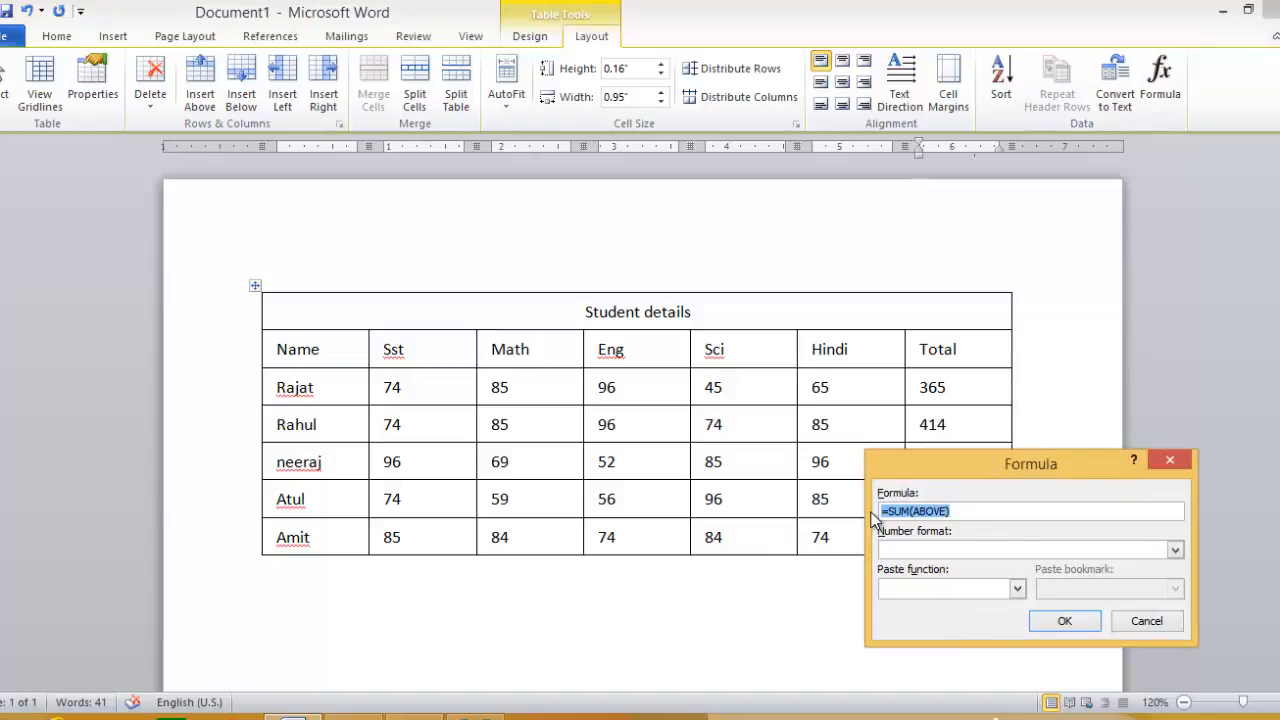
pyautogui.write('=SUM(LEFT)')
pyautogui.click(1064, 621)
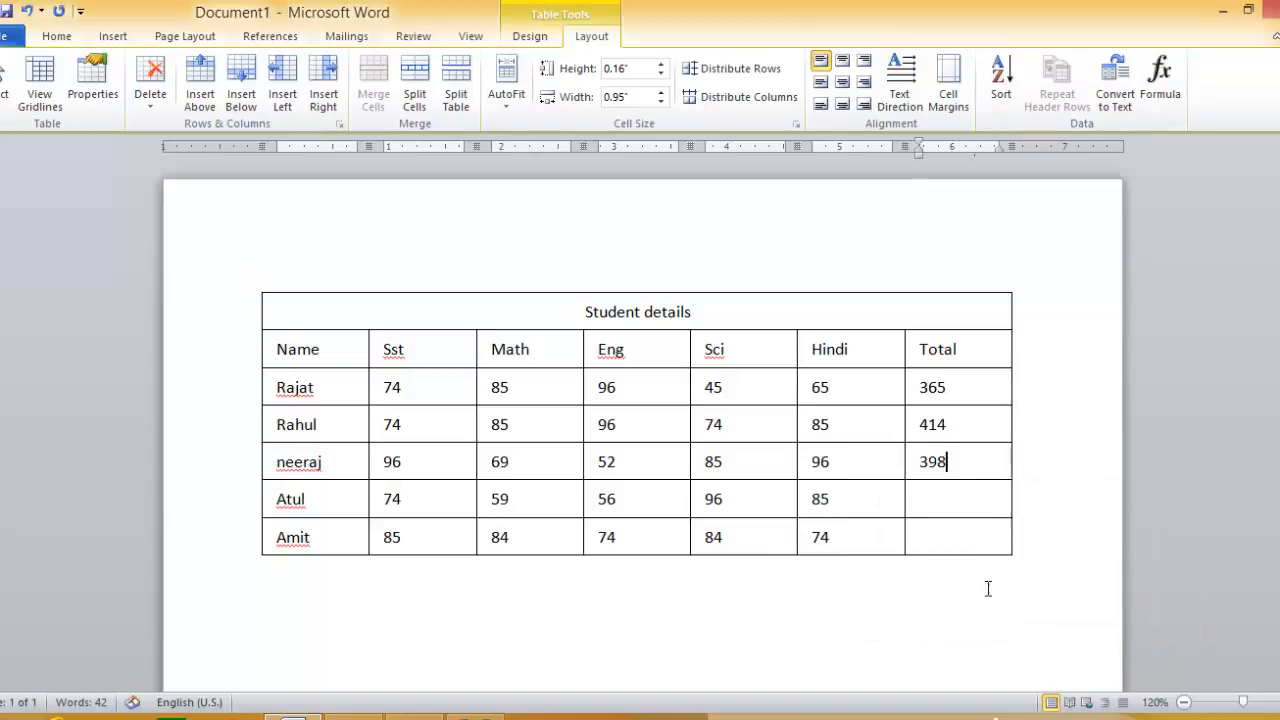
# Replace the suggested formula with =SUM(LEFT) to total the fourth student row
pyautogui.click(962, 500)
pyautogui.click(1155, 82)
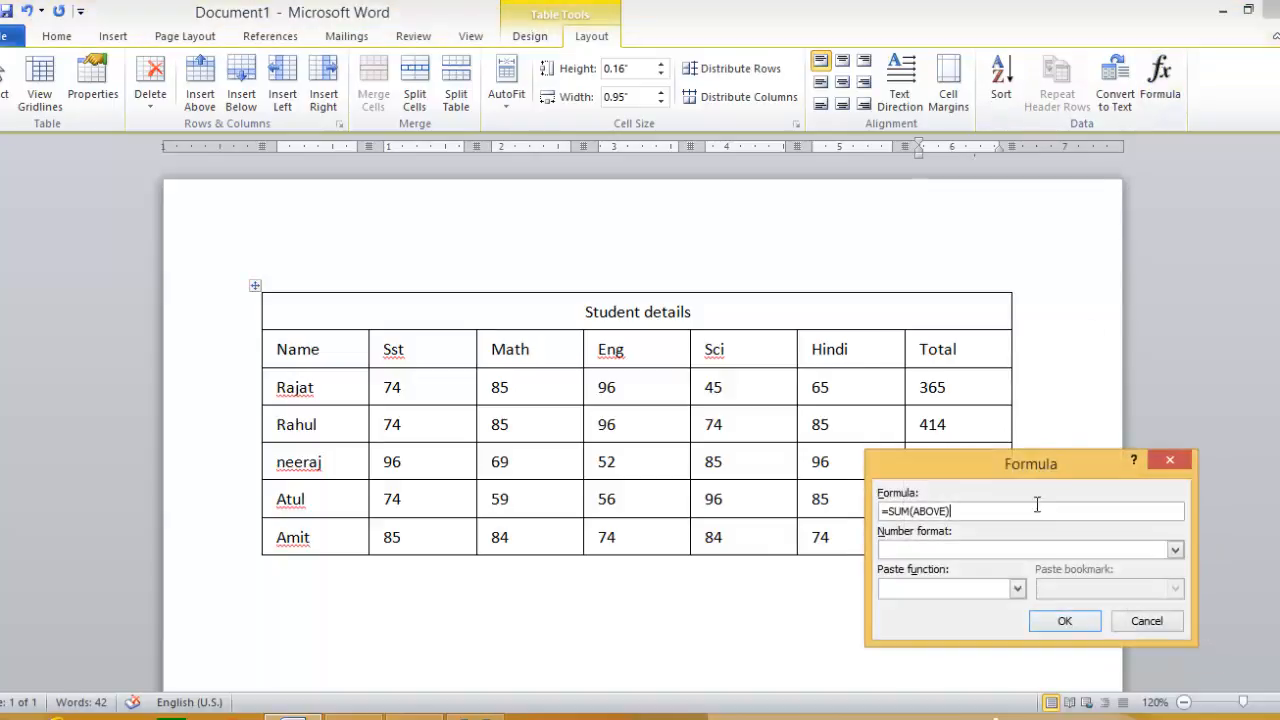
pyautogui.moveTo(955, 511); pyautogui.dragTo(780, 512)
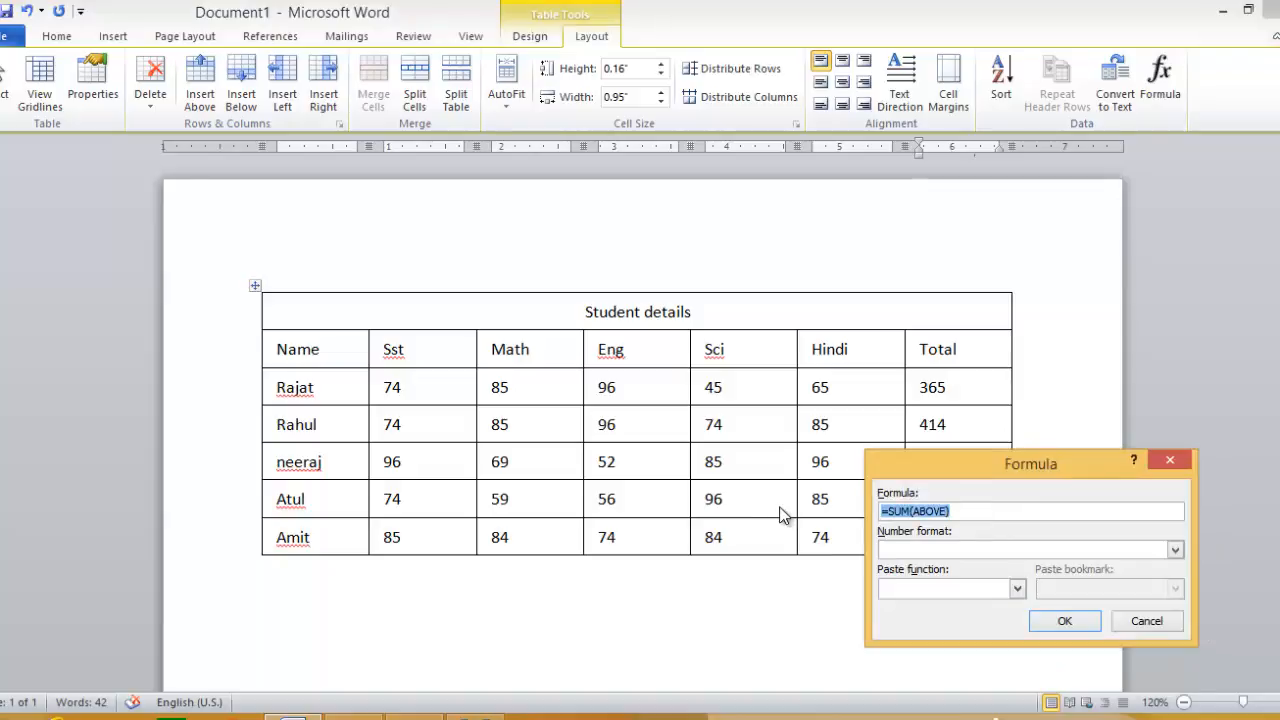
pyautogui.write('=SUM(LEFT)')
pyautogui.click(1064, 621)
# Total the last student row's marks in its Total cell with =SUM(left)
pyautogui.click(963, 540)
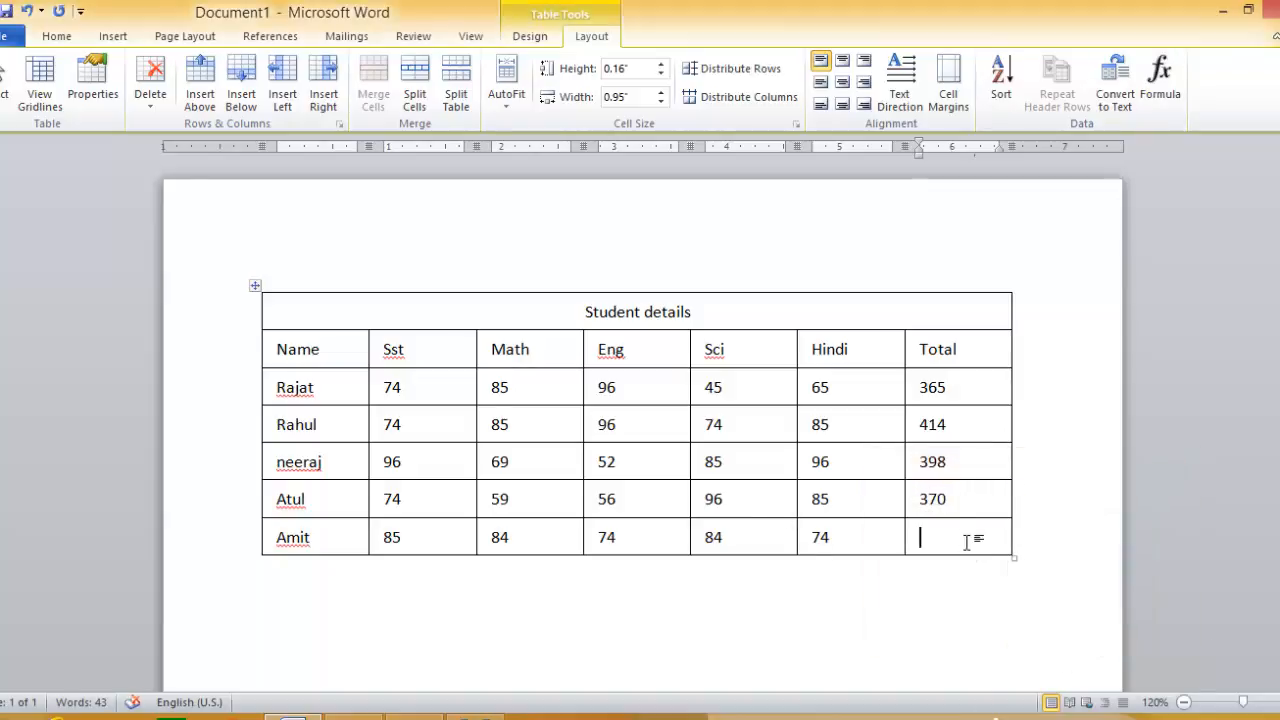
pyautogui.click(1158, 80)
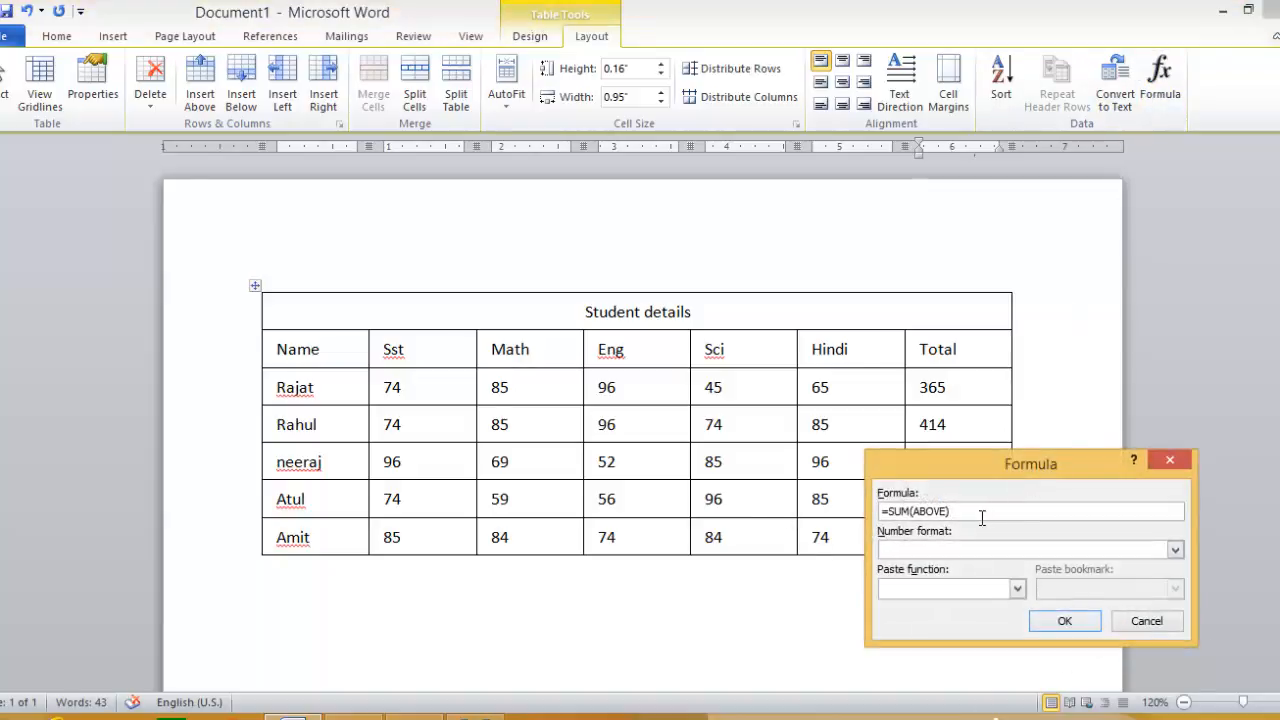
pyautogui.moveTo(952, 511); pyautogui.dragTo(826, 501)
pyautogui.write('=SUM(left)')
pyautogui.click(1098, 623)
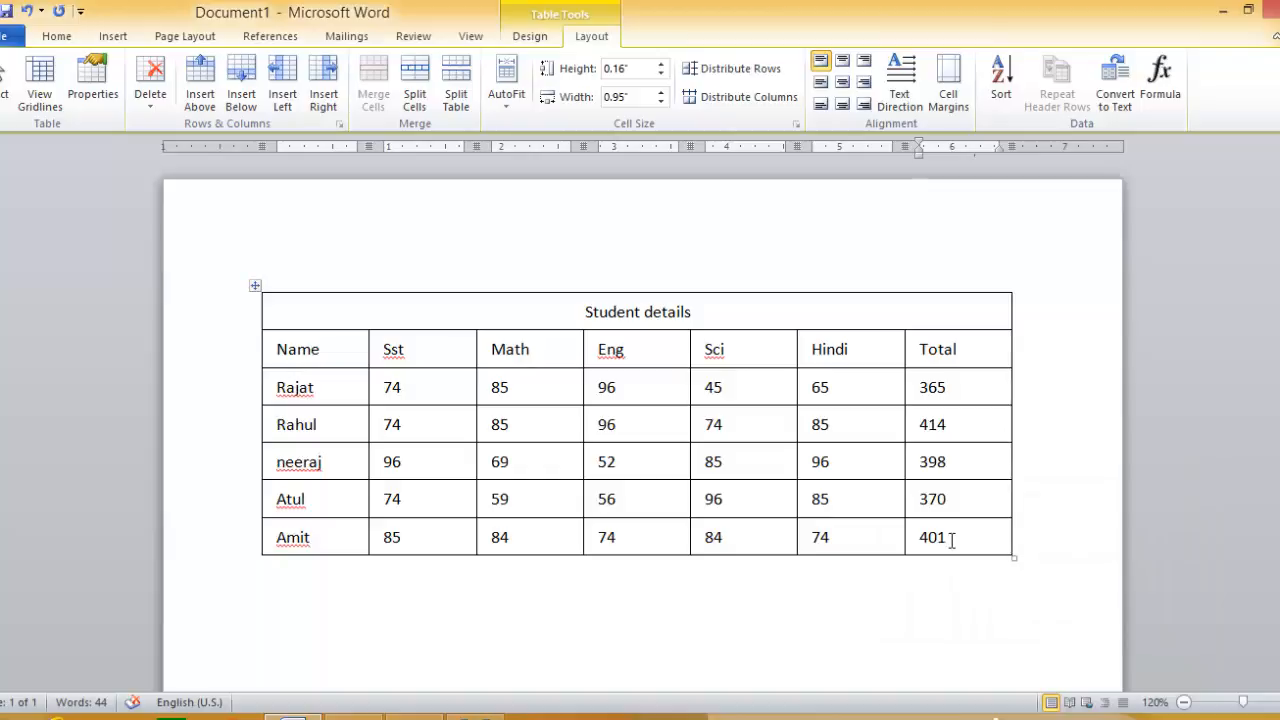
# Add an empty row at the end of the table and total the Sst column there with =SUM(ABOVE)
pyautogui.press('Tab')
pyautogui.click(453, 573)
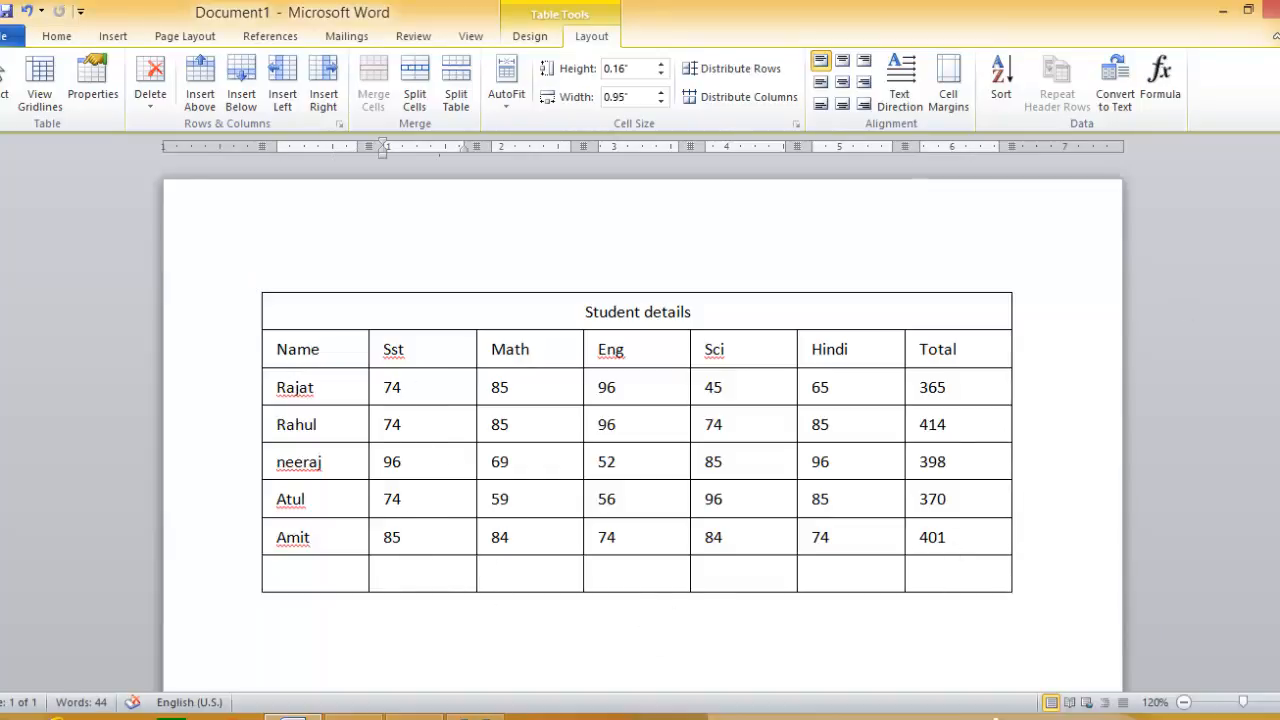
pyautogui.click(1170, 88)
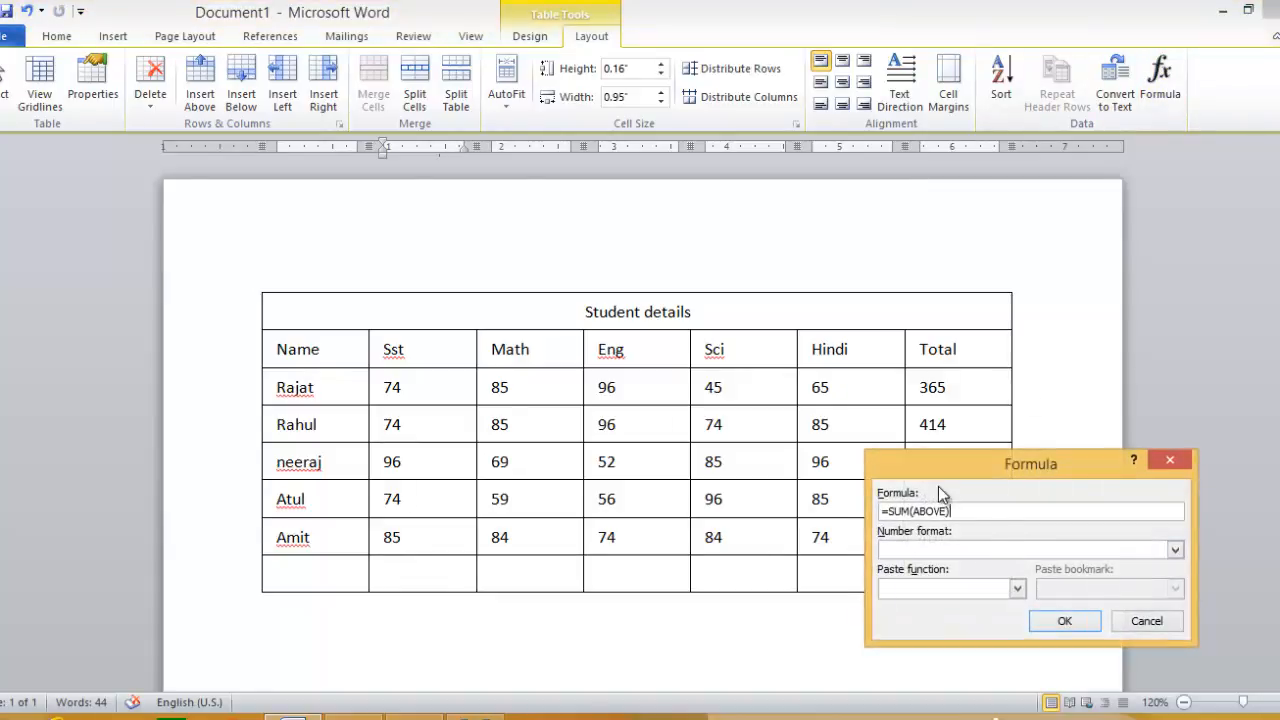
pyautogui.click(1064, 621)
# Insert =SUM(ABOVE) in the last row's Math and Eng cells to total those columns
pyautogui.click(525, 588)
pyautogui.click(1162, 86)
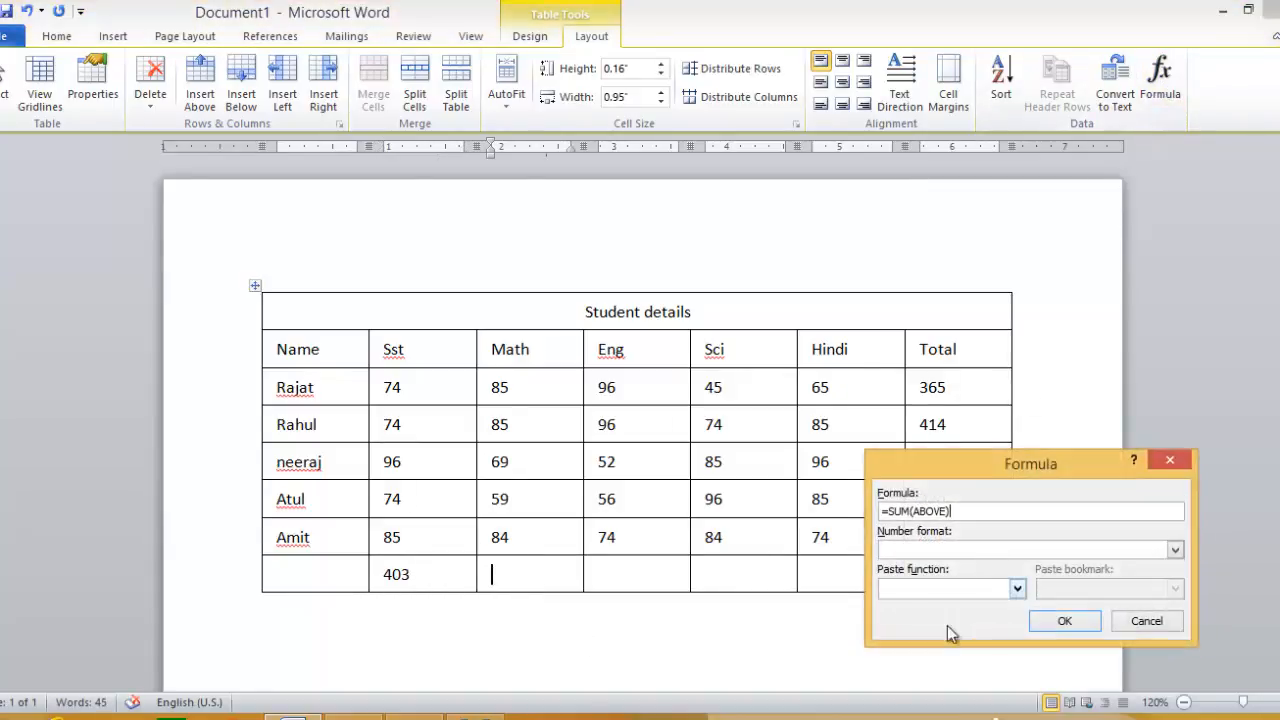
pyautogui.click(1055, 624)
pyautogui.click(660, 570)
pyautogui.click(1160, 80)
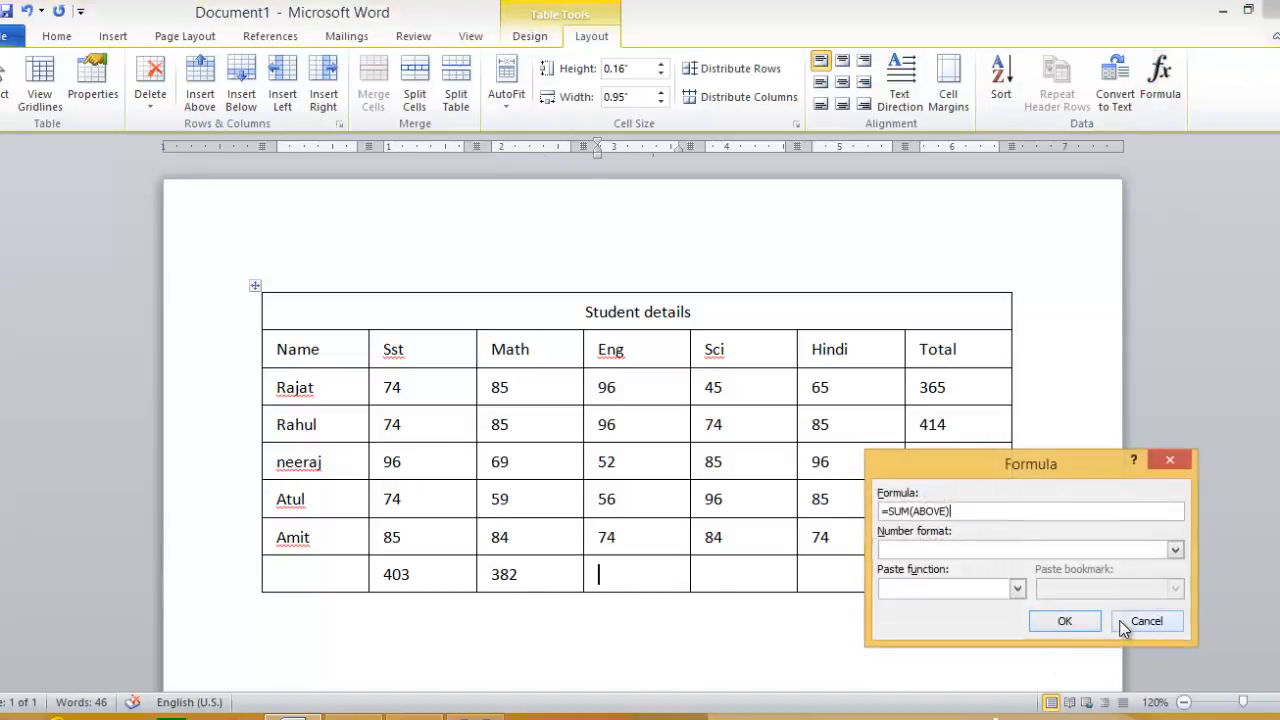
pyautogui.click(1058, 622)
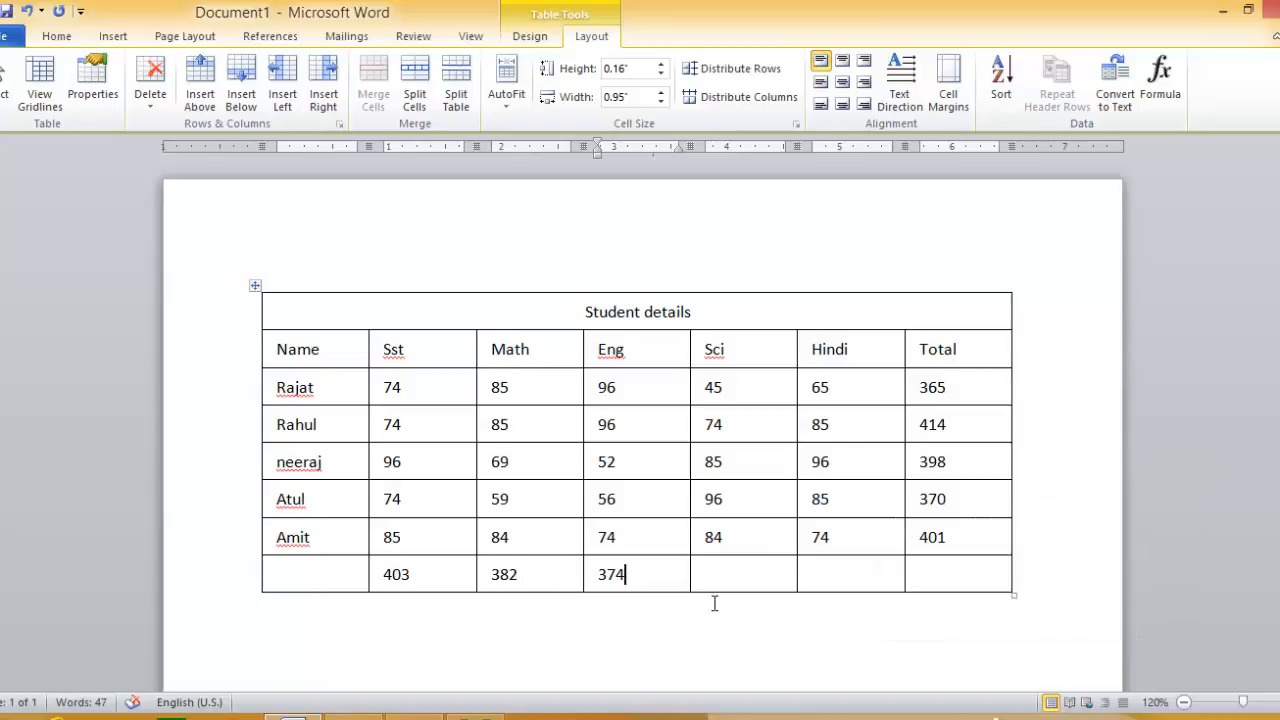